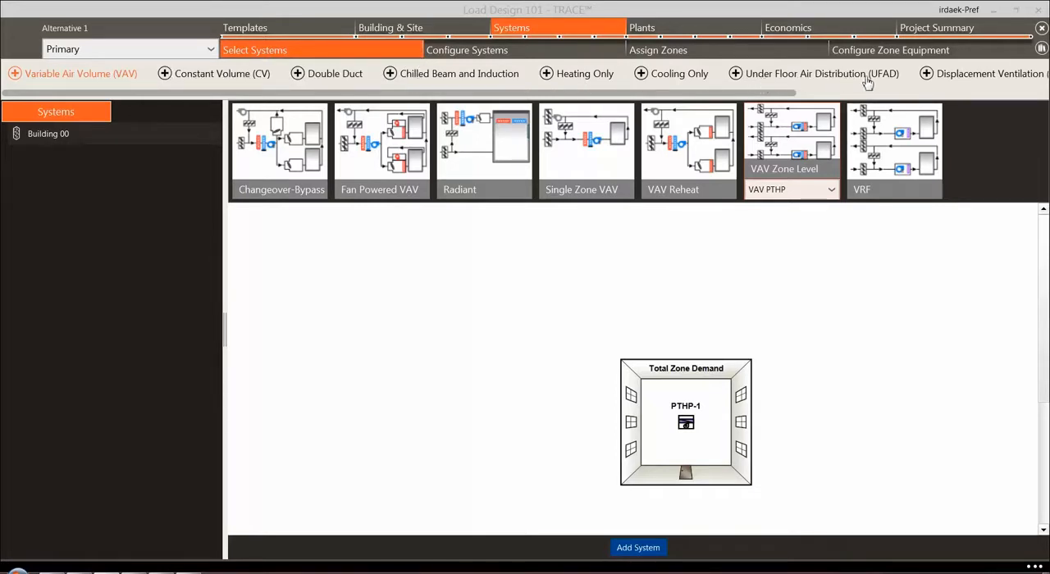
Duplicate the VAV RH (30% Min Default) (CW) system from the Variable Air Volume (VAV) group of the systems library
{"action": "left_click", "coordinate": [1041, 50]}
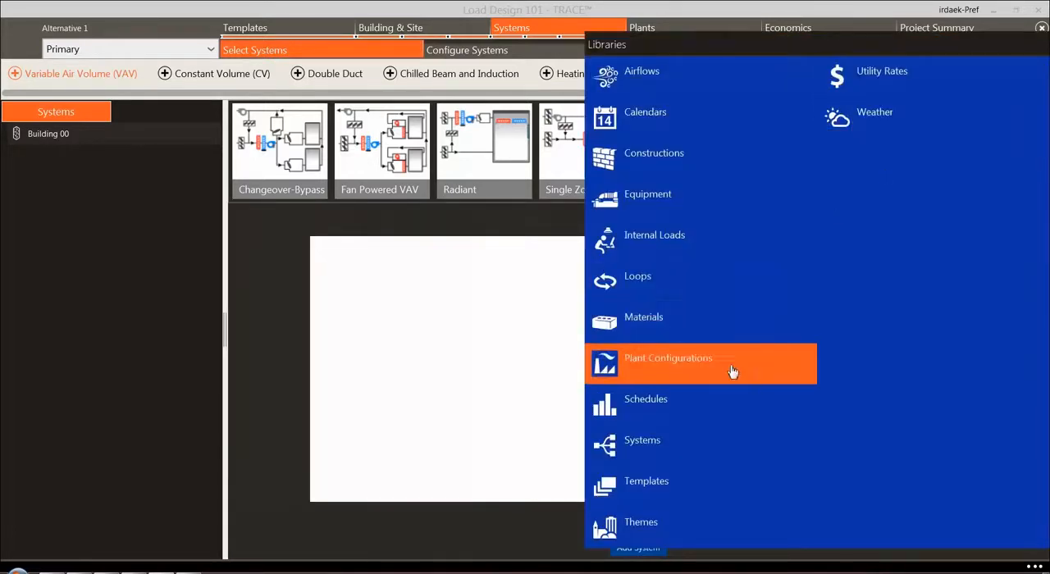
{"action": "left_click", "coordinate": [643, 444]}
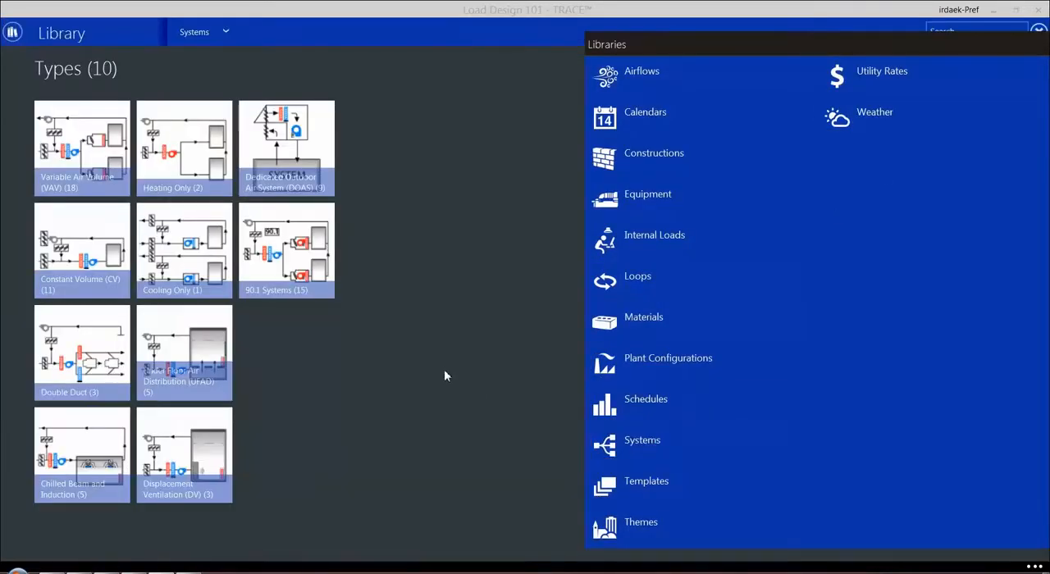
{"action": "left_click", "coordinate": [90, 162]}
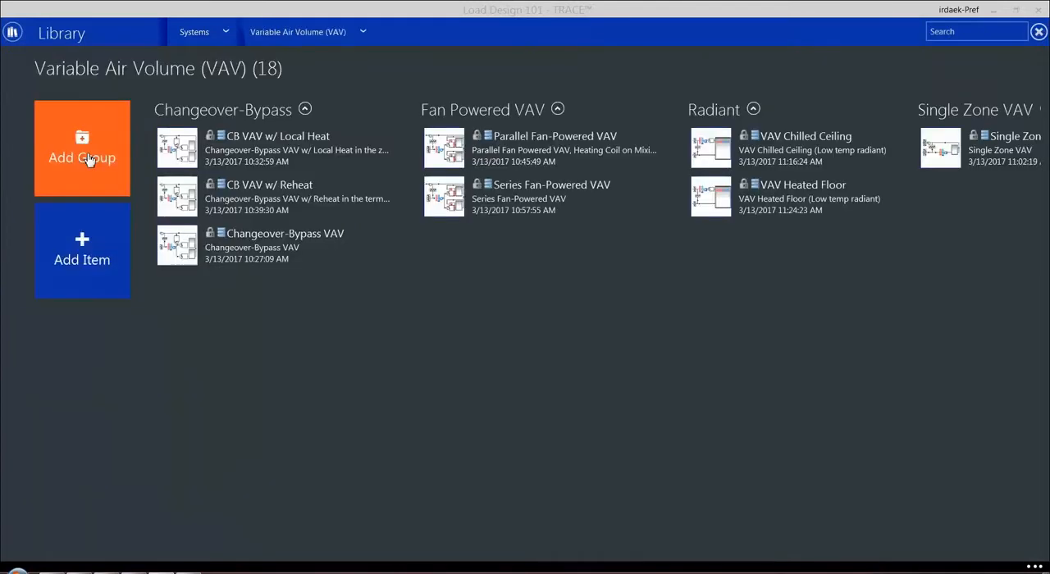
{"action": "left_click_drag", "start_coordinate": [878, 375], "coordinate": [246, 394]}
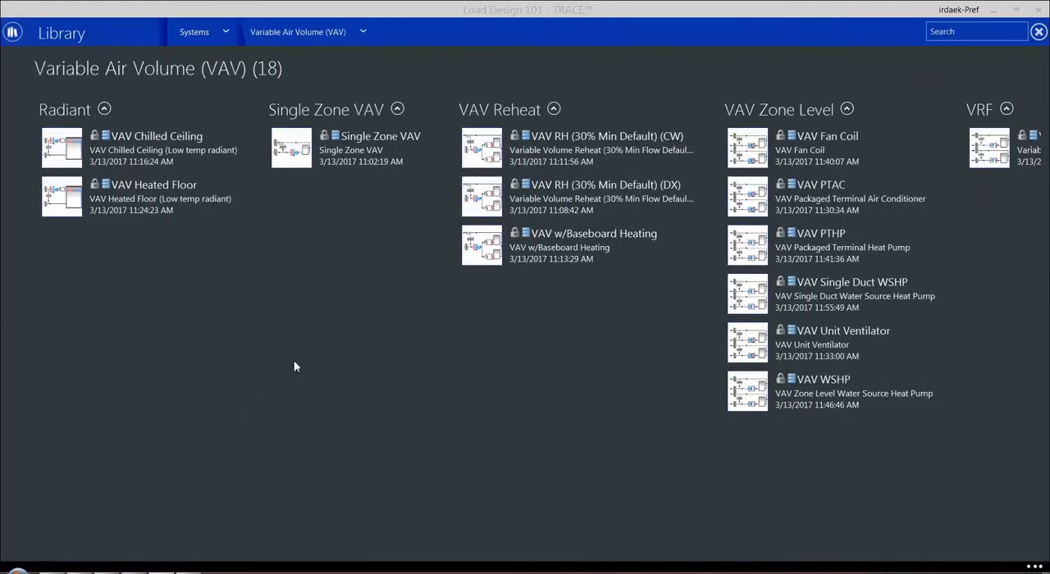
{"action": "left_click", "coordinate": [484, 144]}
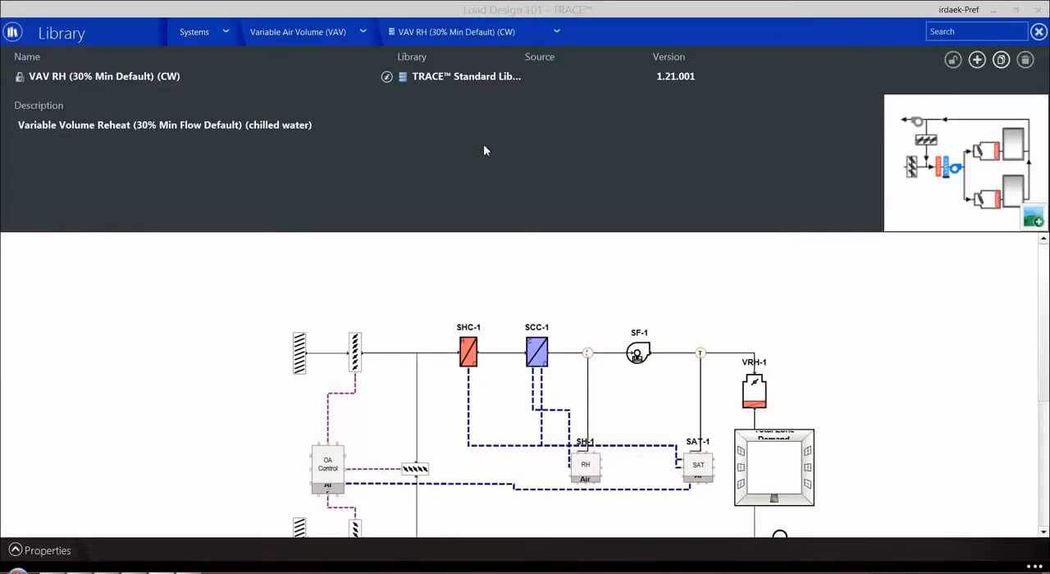
{"action": "left_click", "coordinate": [1002, 61]}
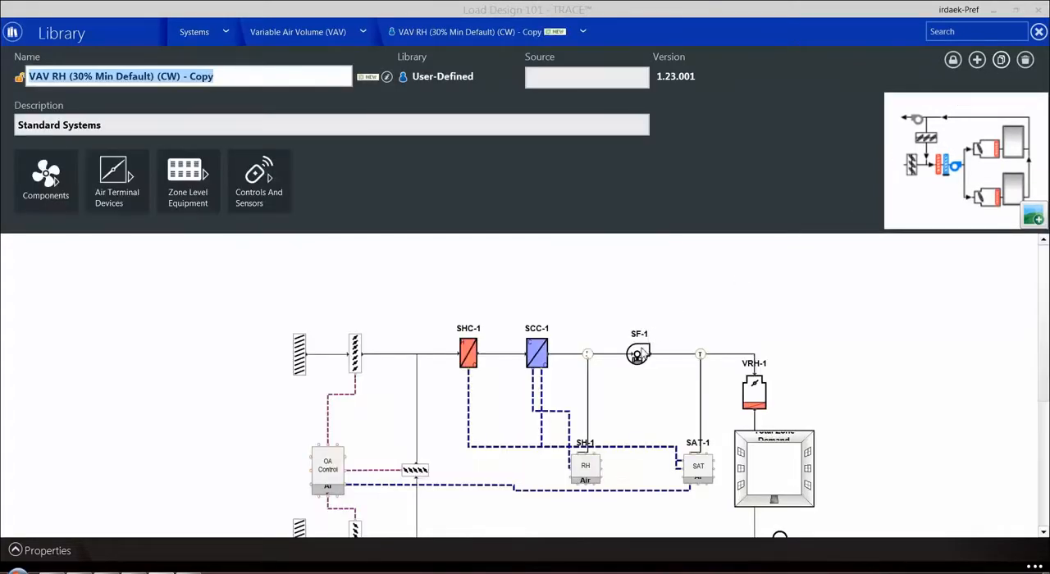
In the copied system, delete supply fan SF-1 downstream of the cooling coil and insert a Supply Fan VFD upstream of heating coil SHC-1
{"action": "left_click", "coordinate": [639, 354]}
{"action": "key", "text": "Delete"}
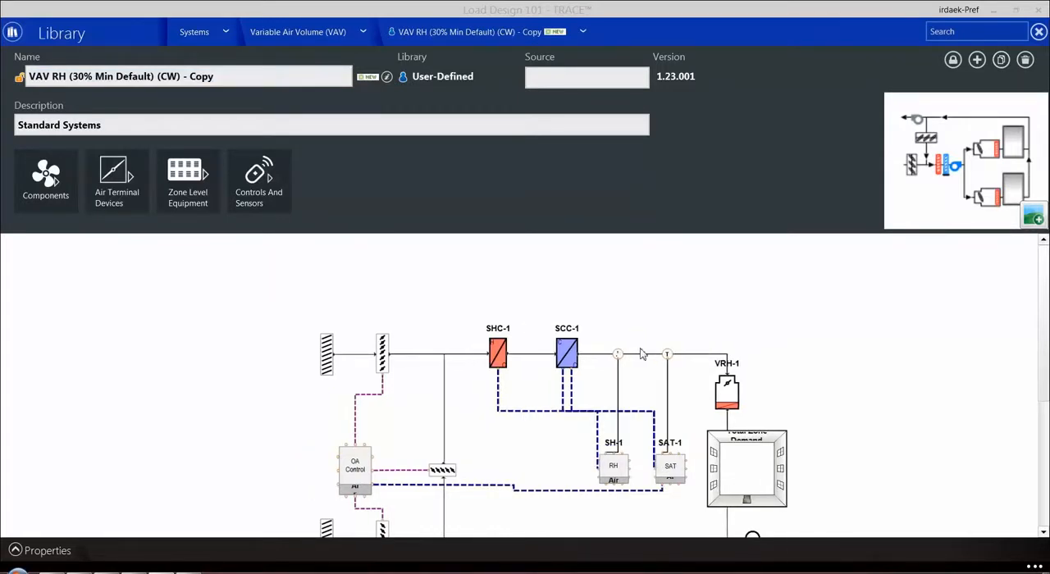
{"action": "left_click", "coordinate": [52, 194]}
{"action": "left_click_drag", "start_coordinate": [176, 187], "coordinate": [464, 360]}
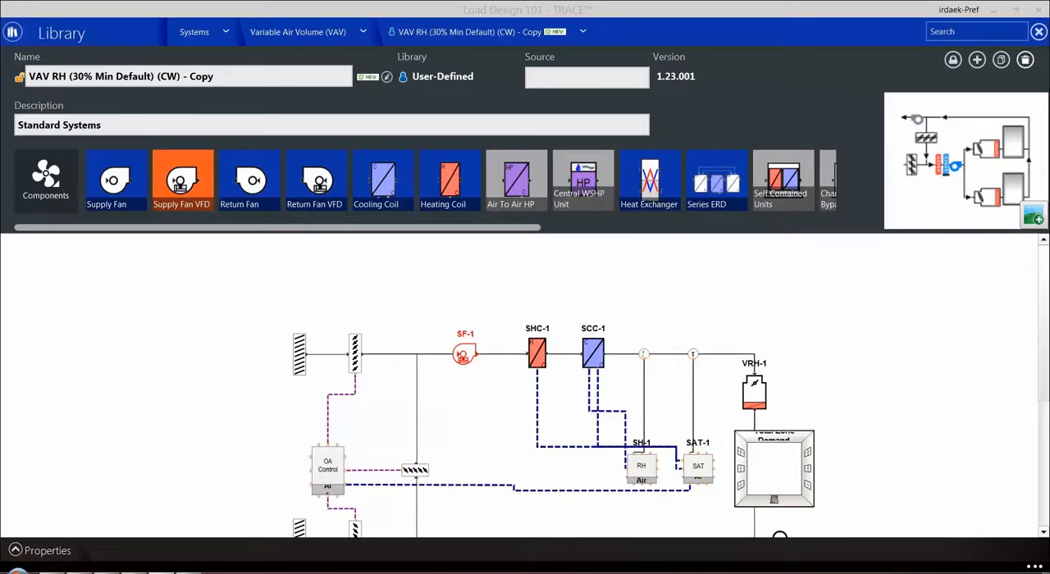
Delete the VAV RH (30% Min Default) (CW) - Copy item and close the library
{"action": "left_click", "coordinate": [1026, 60]}
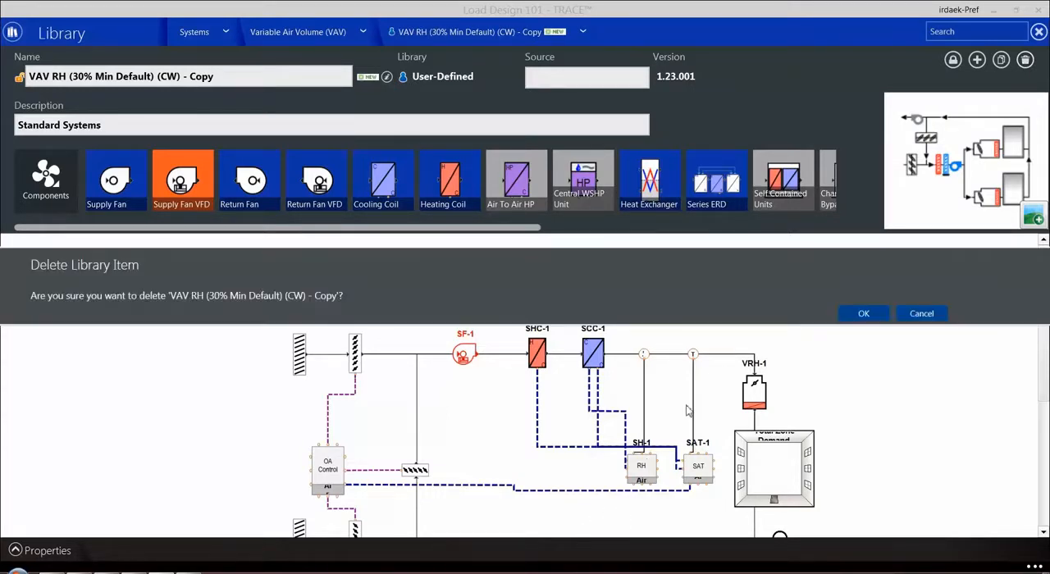
{"action": "left_click", "coordinate": [862, 316]}
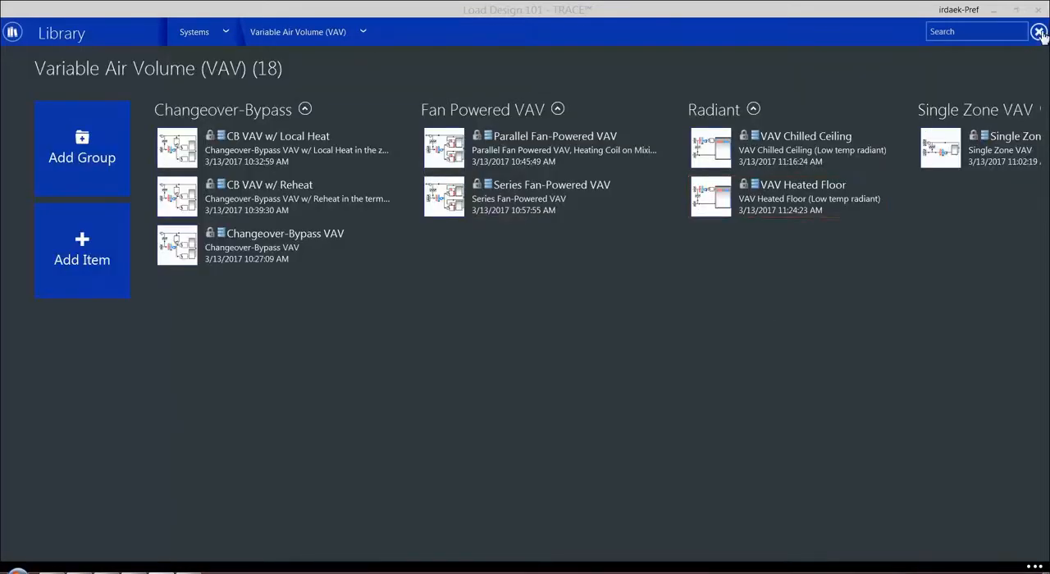
{"action": "left_click", "coordinate": [1039, 33]}
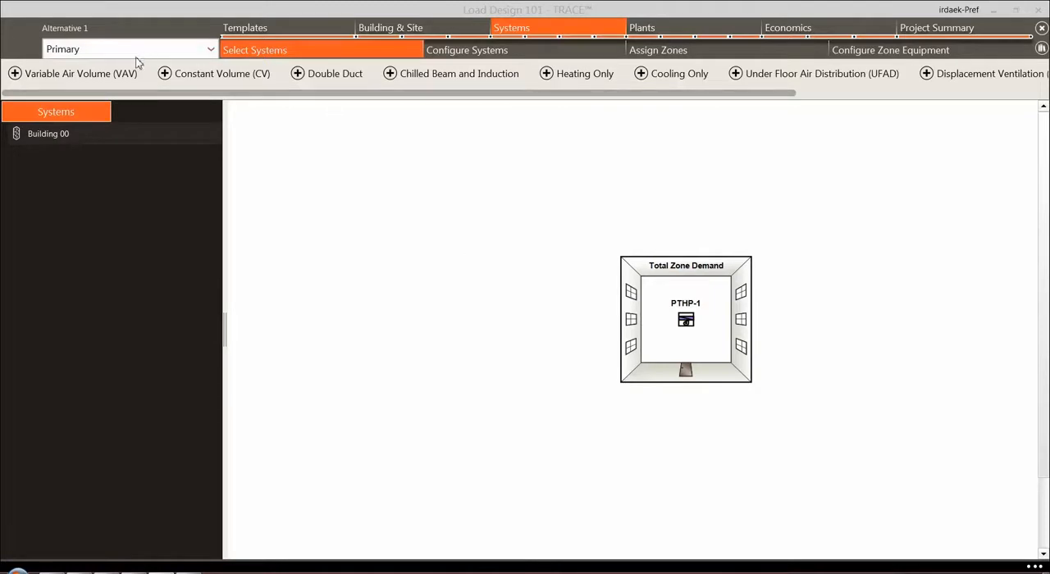
Preview the Radiant system among the Variable Air Volume (VAV) types and check which variants it offers
{"action": "left_click", "coordinate": [33, 74]}
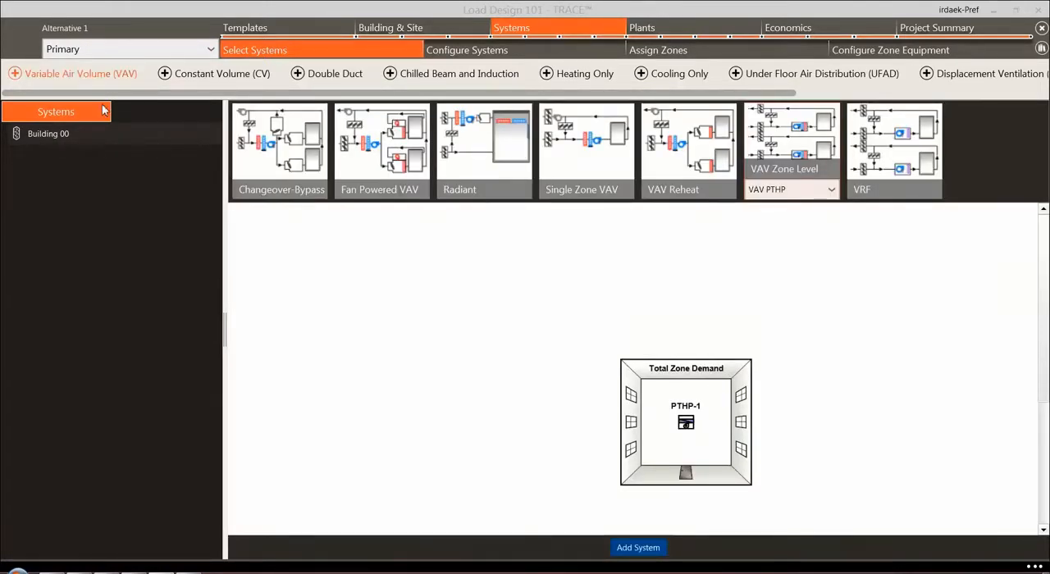
{"action": "left_click", "coordinate": [523, 192]}
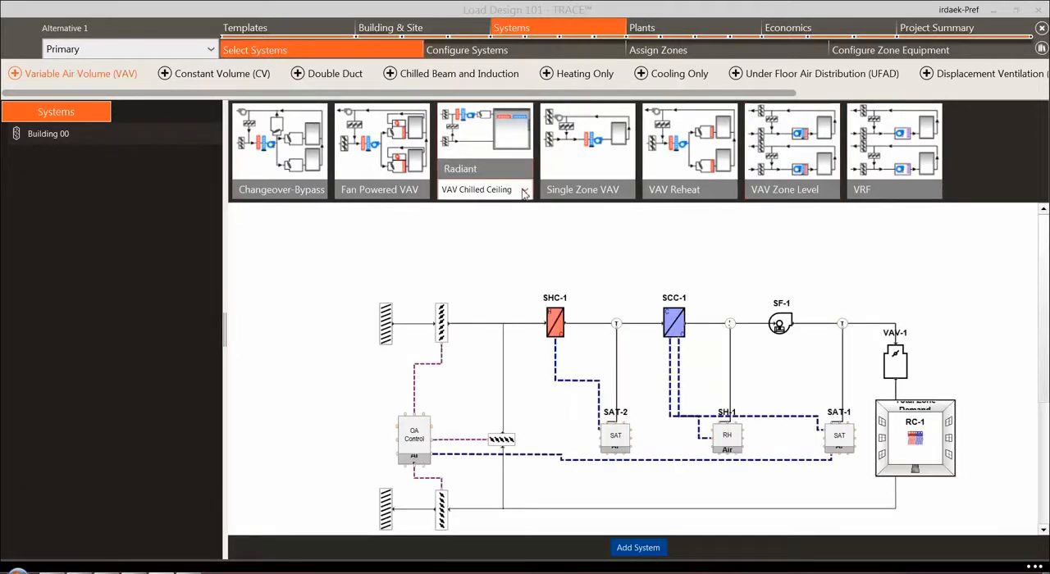
{"action": "left_click", "coordinate": [525, 192]}
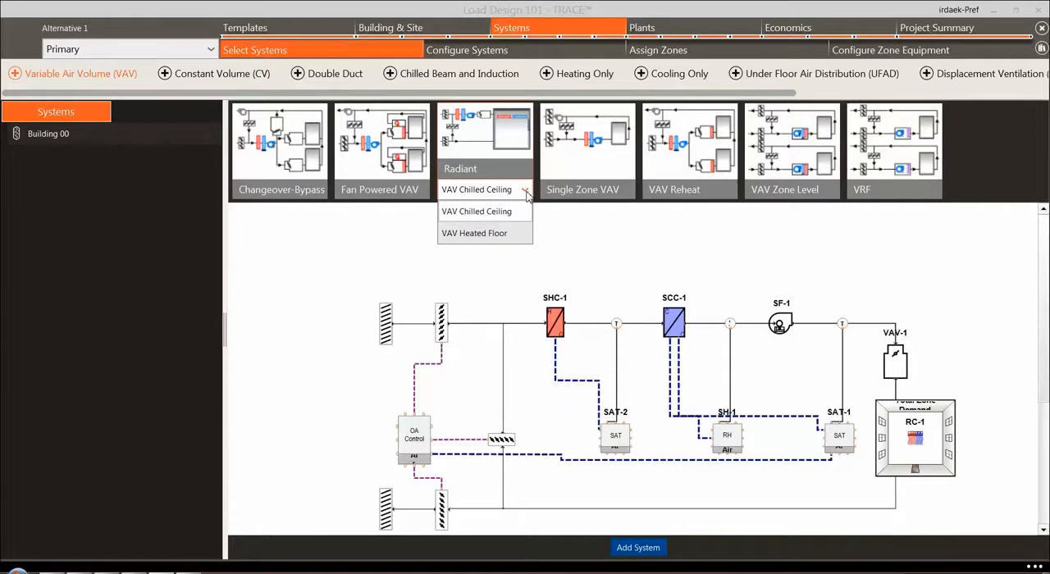
{"action": "left_click", "coordinate": [526, 194]}
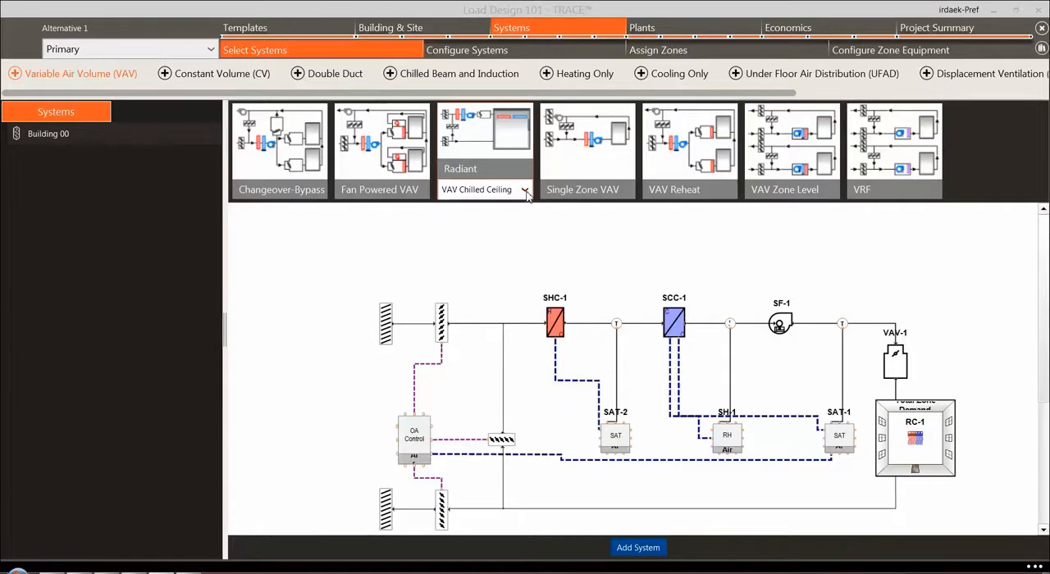
Add the VAV Reheat variant VAV RH (30% Min Default) (CW) to Building 00
{"action": "left_click", "coordinate": [723, 196]}
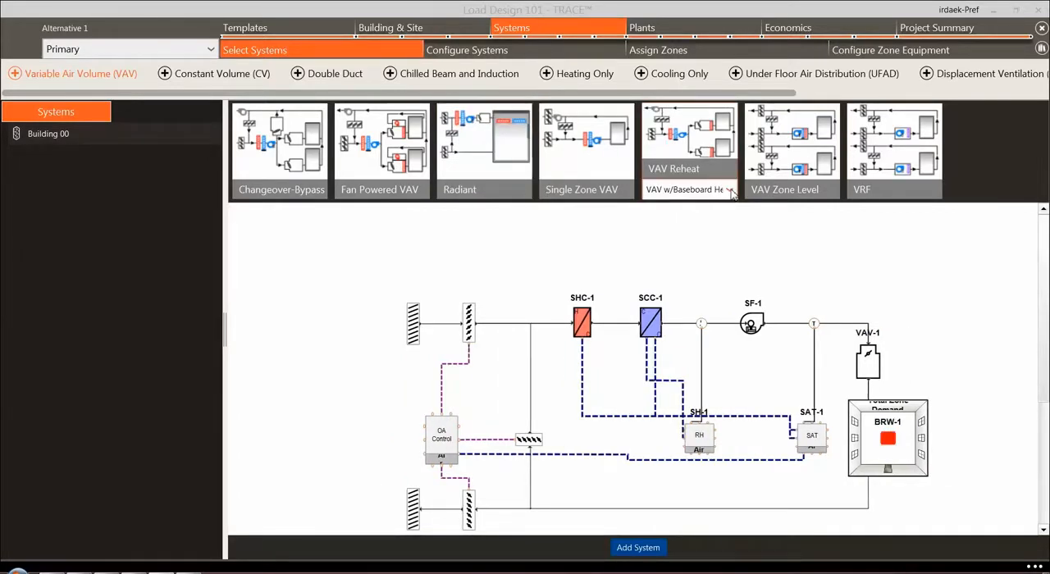
{"action": "left_click", "coordinate": [730, 190]}
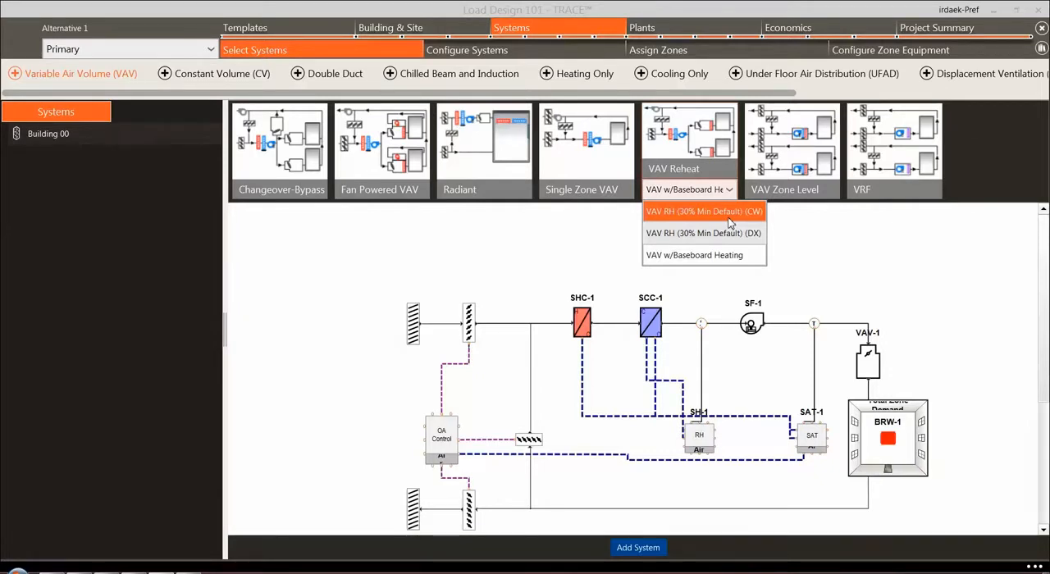
{"action": "left_click", "coordinate": [731, 214]}
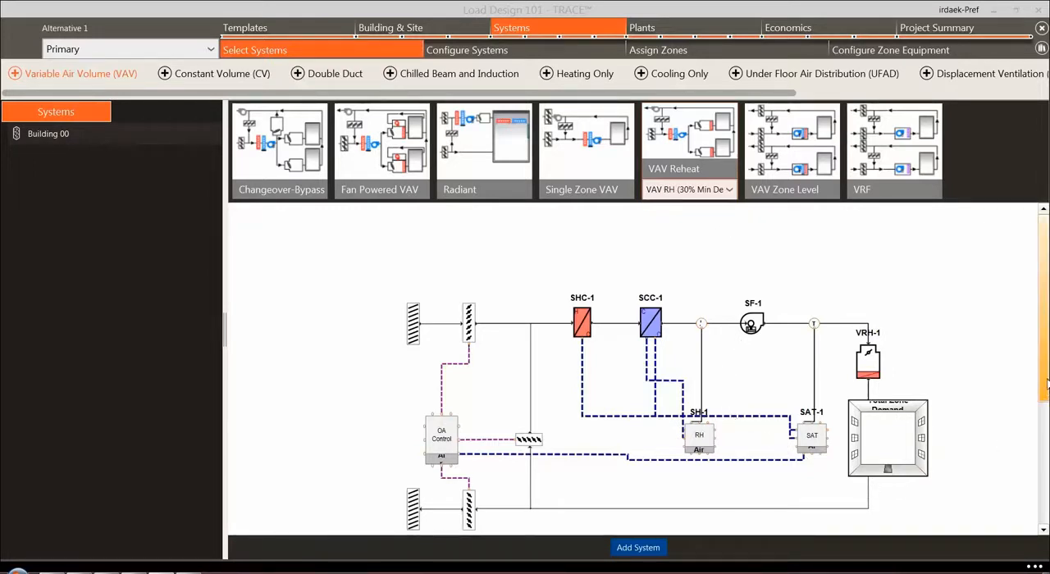
{"action": "scroll", "coordinate": [1045, 414], "scroll_direction": "down", "scroll_amount": 2}
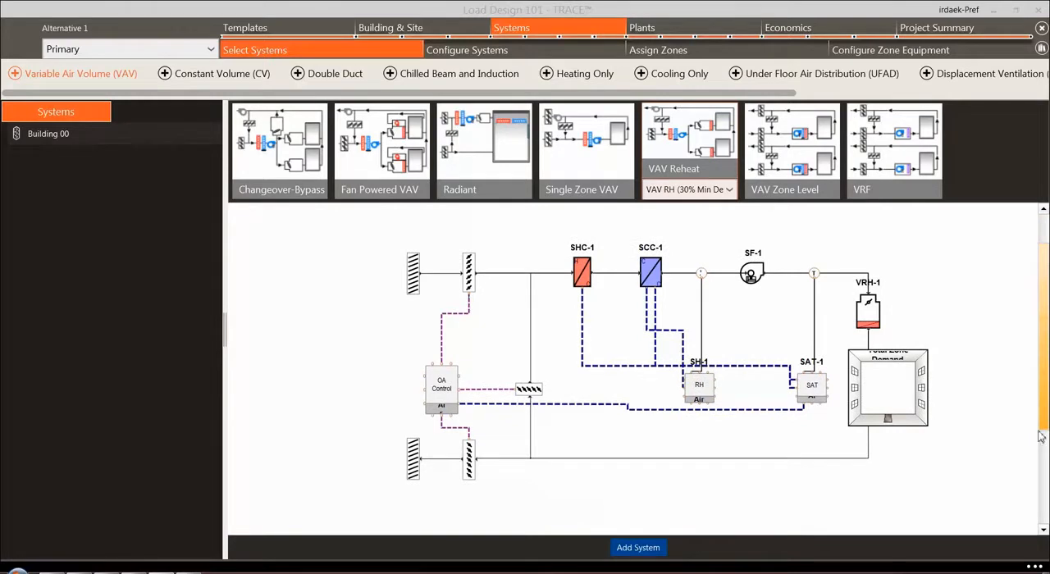
{"action": "left_click", "coordinate": [638, 548]}
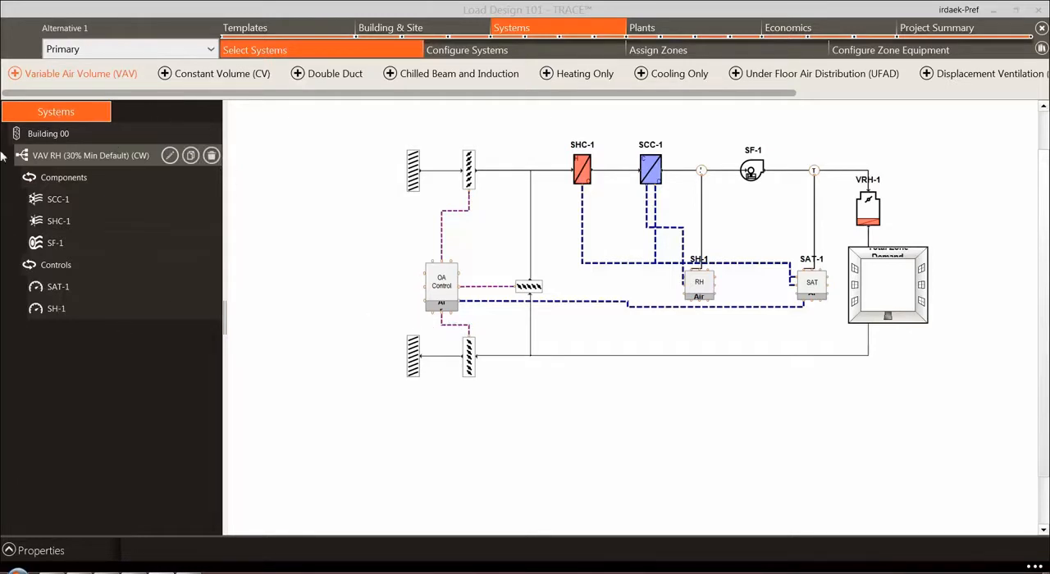
Add a Single Zone CV system from the Constant Volume (CV) types to Building 00
{"action": "left_click", "coordinate": [245, 75]}
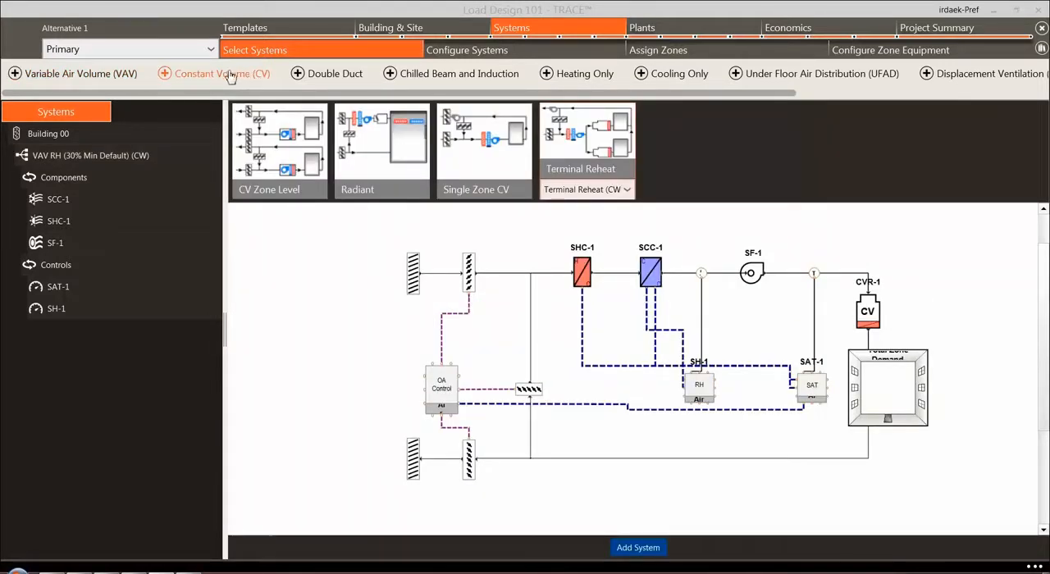
{"action": "left_click", "coordinate": [511, 190]}
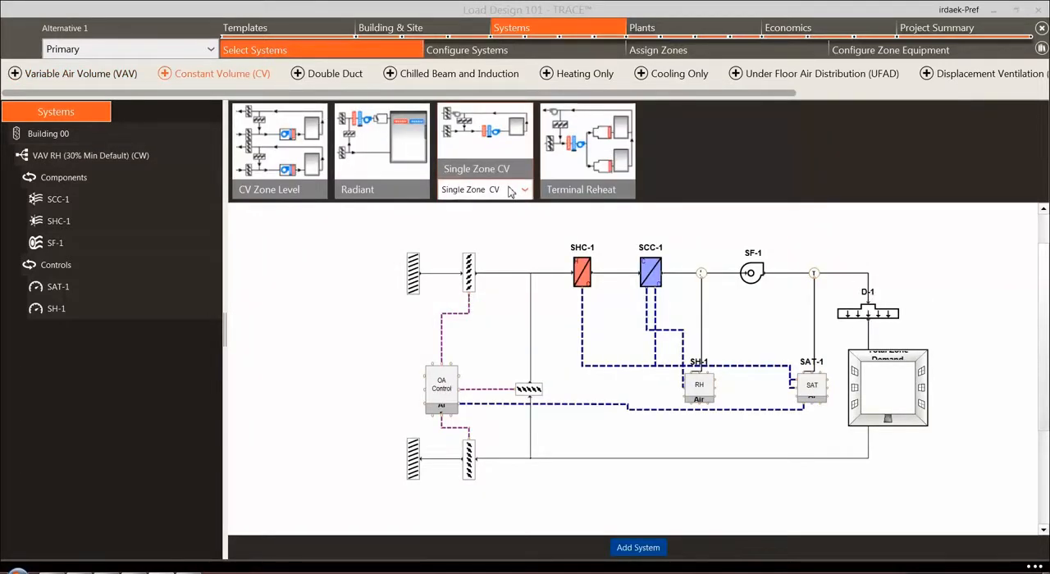
{"action": "left_click", "coordinate": [642, 555]}
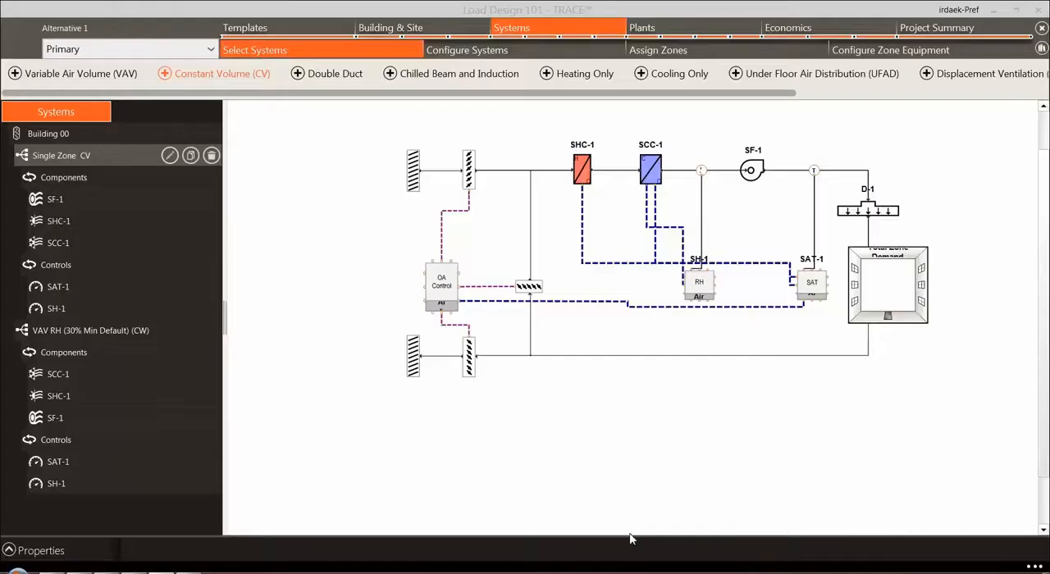
Add a UFAD CV system from the Under Floor Air Distribution (UFAD) types to Building 00
{"action": "left_click", "coordinate": [788, 78]}
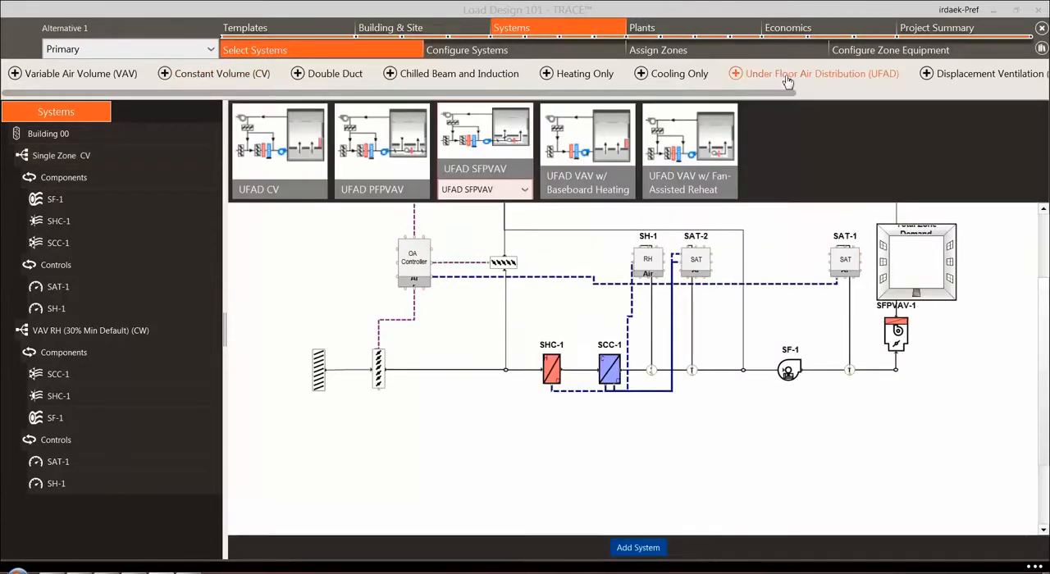
{"action": "left_click", "coordinate": [292, 190]}
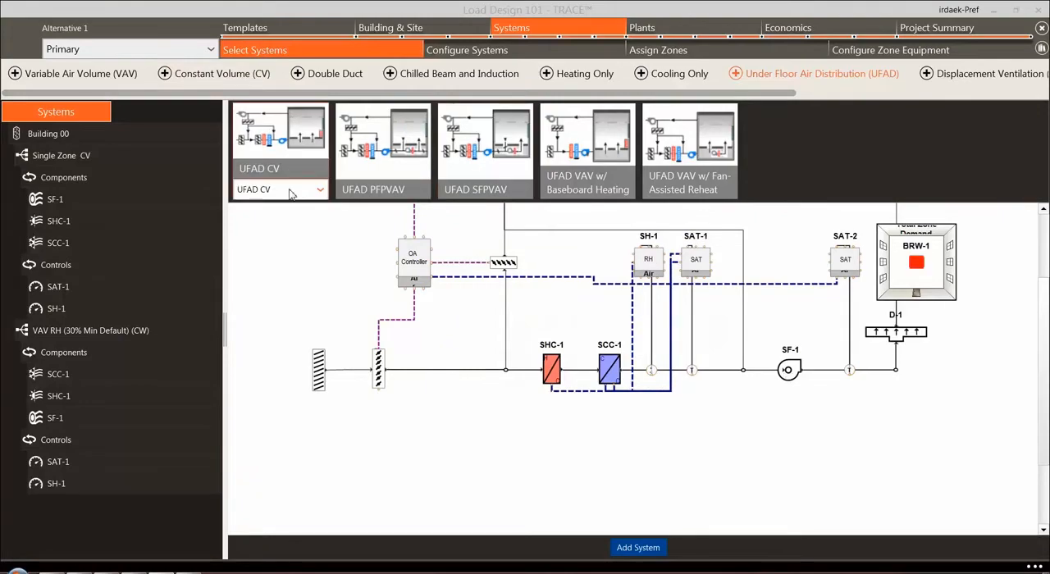
{"action": "left_click", "coordinate": [638, 548]}
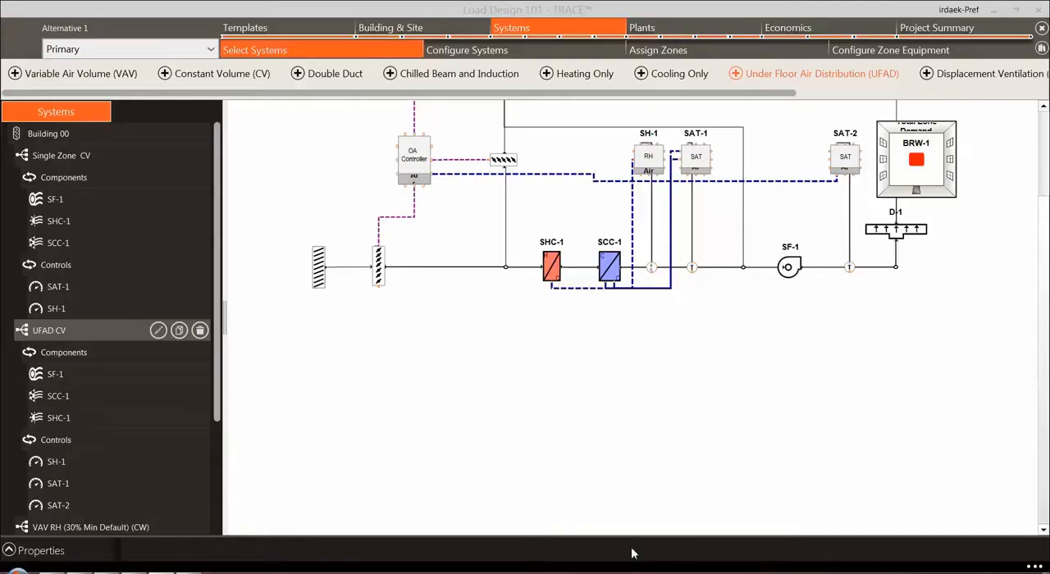
Review the sizing properties of the UFAD CV system, then close them
{"action": "mouse_move", "coordinate": [219, 341]}
{"action": "left_mouse_down"}
{"action": "mouse_move", "coordinate": [223, 467]}
{"action": "mouse_move", "coordinate": [225, 343]}
{"action": "left_mouse_up"}
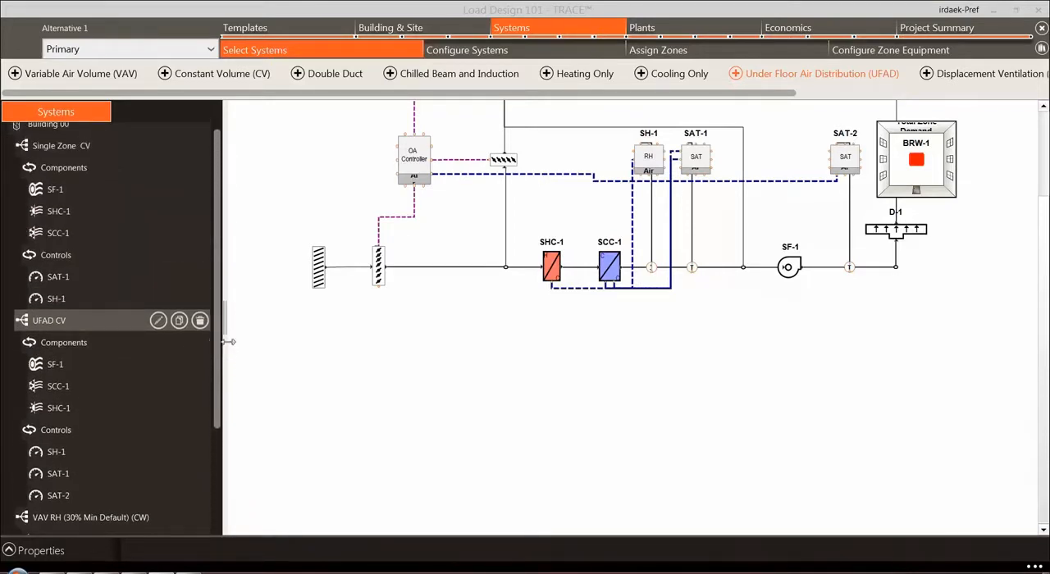
{"action": "left_click", "coordinate": [159, 321]}
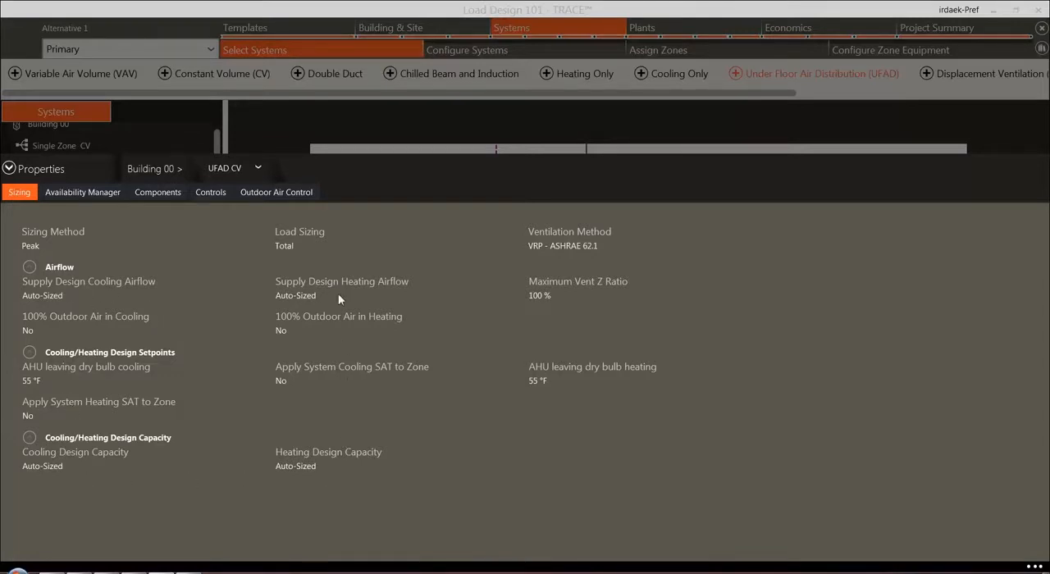
{"action": "left_click", "coordinate": [9, 169]}
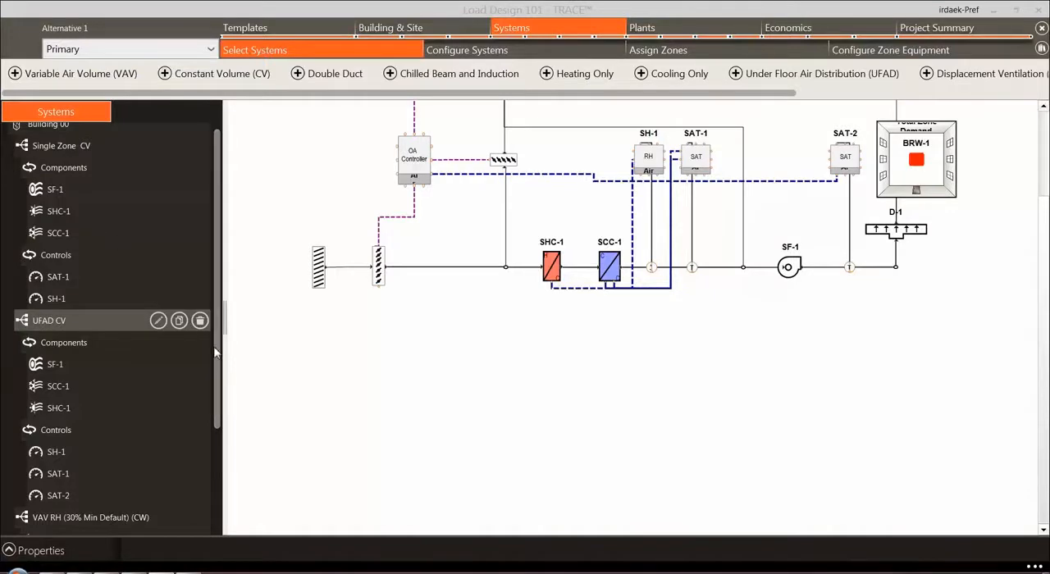
{"action": "scroll", "coordinate": [218, 351], "scroll_direction": "up", "scroll_amount": 1}
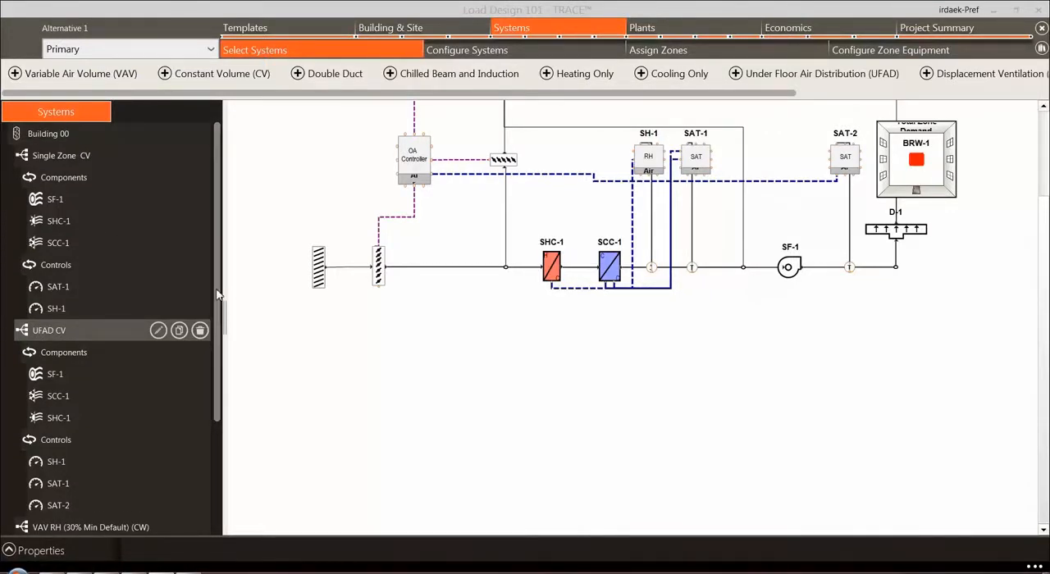
Go to system configuration and examine the components available for the Single Zone CV system and their allowed placement points, from fans to evaporative coolers
{"action": "left_click", "coordinate": [496, 52]}
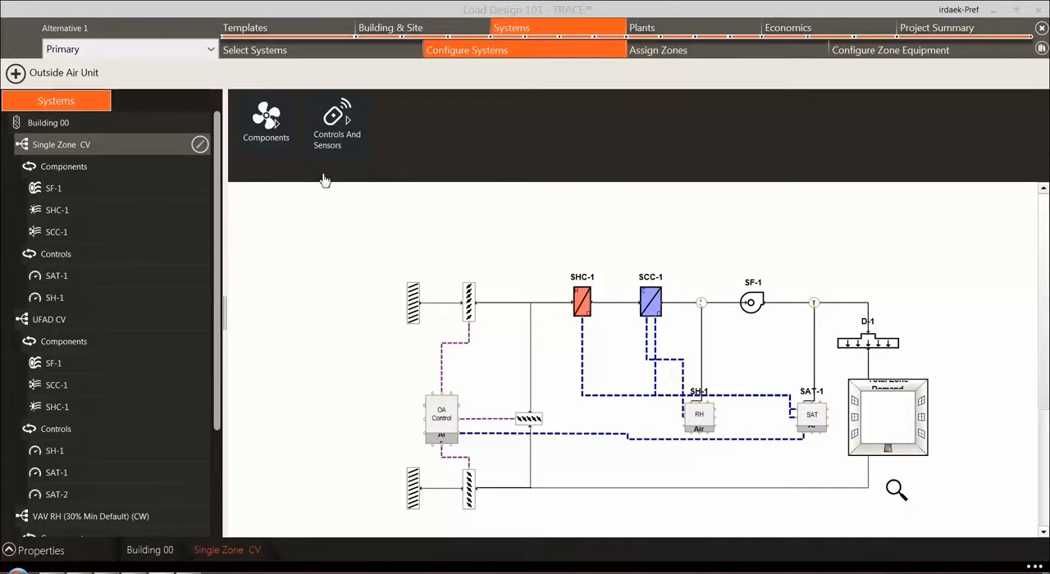
{"action": "left_click", "coordinate": [335, 135]}
{"action": "left_click", "coordinate": [267, 123]}
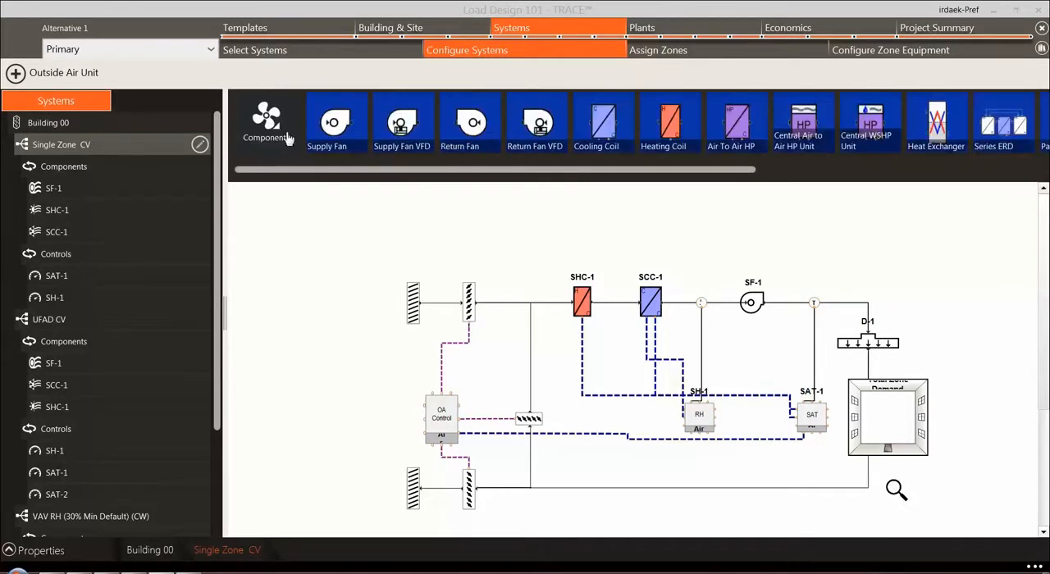
{"action": "mouse_move", "coordinate": [383, 175]}
{"action": "left_mouse_down"}
{"action": "mouse_move", "coordinate": [573, 175]}
{"action": "mouse_move", "coordinate": [401, 174]}
{"action": "left_mouse_up"}
{"action": "left_click", "coordinate": [392, 143]}
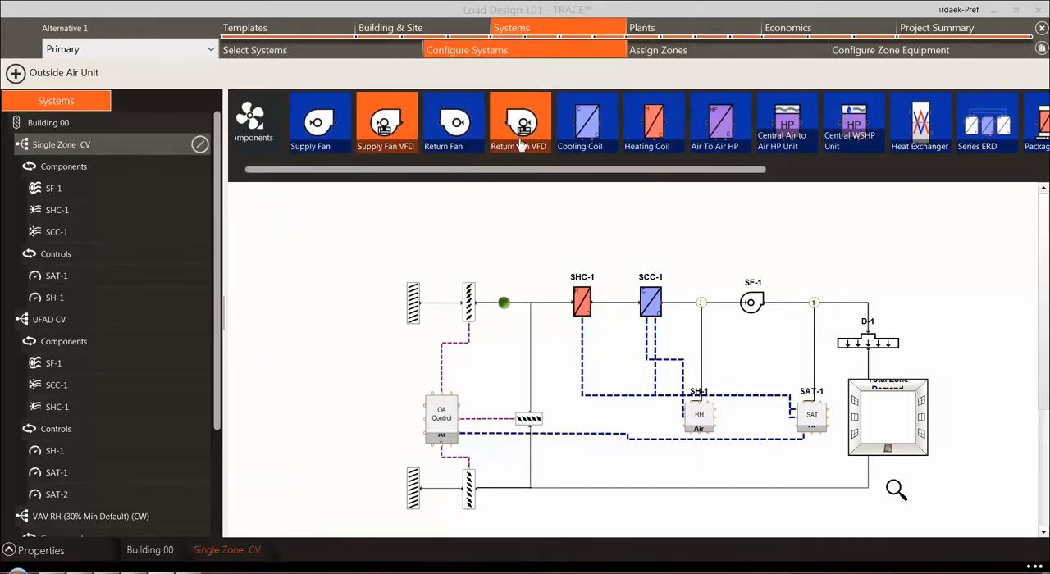
{"action": "left_click", "coordinate": [593, 138]}
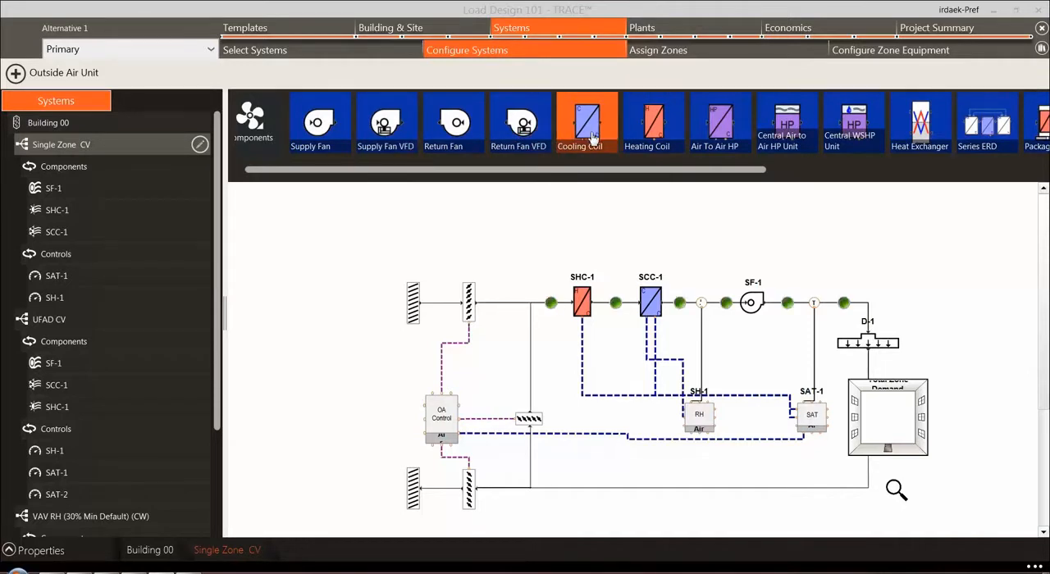
{"action": "left_click_drag", "start_coordinate": [687, 172], "coordinate": [923, 171]}
{"action": "left_click", "coordinate": [880, 131]}
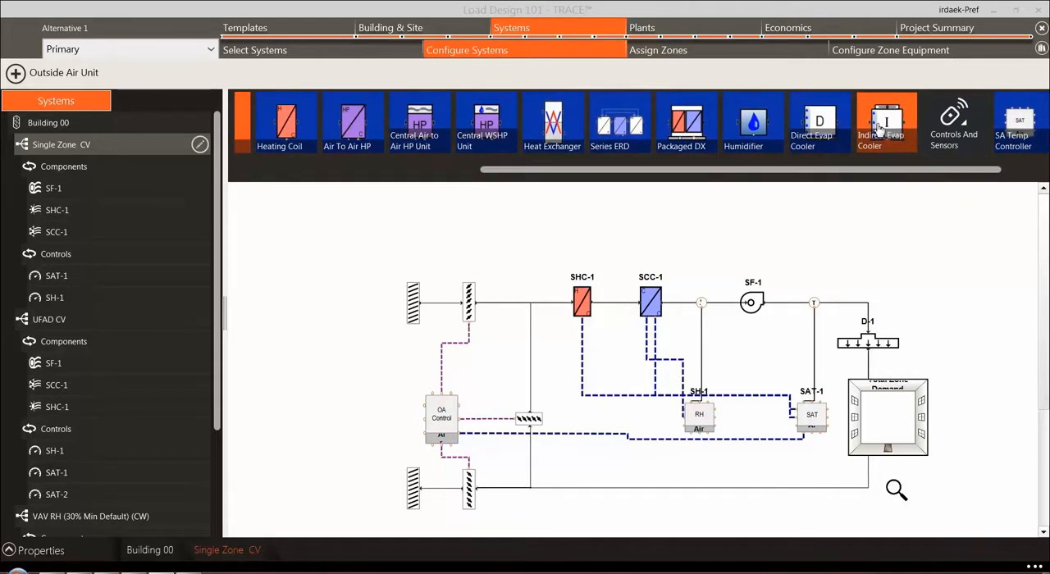
Place an Indirect Evap Cooler upstream of heating coil SHC-1 in the Single Zone CV system, then validate the configuration
{"action": "left_click_drag", "start_coordinate": [909, 171], "coordinate": [977, 174]}
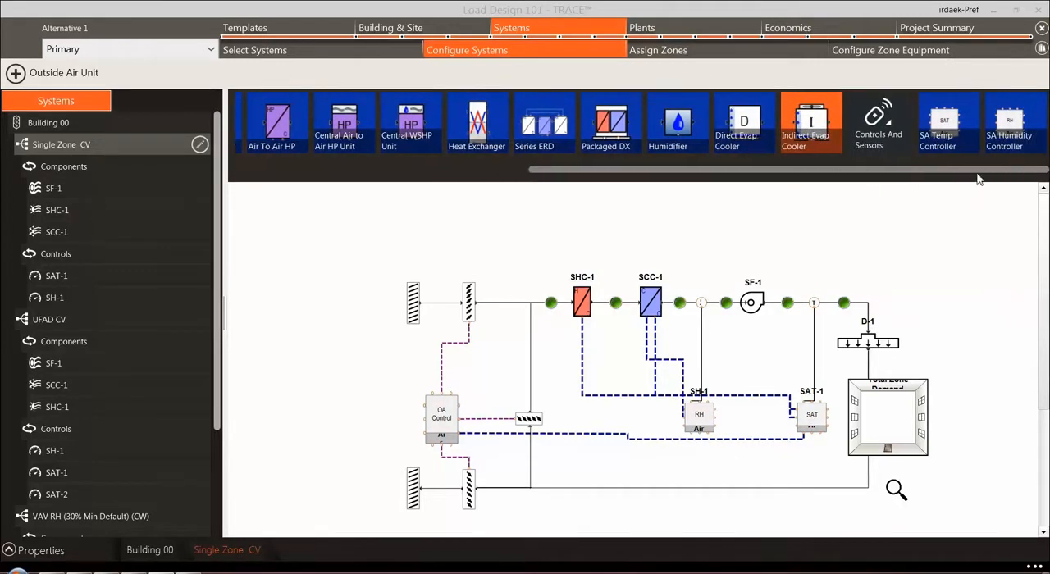
{"action": "left_click", "coordinate": [551, 302]}
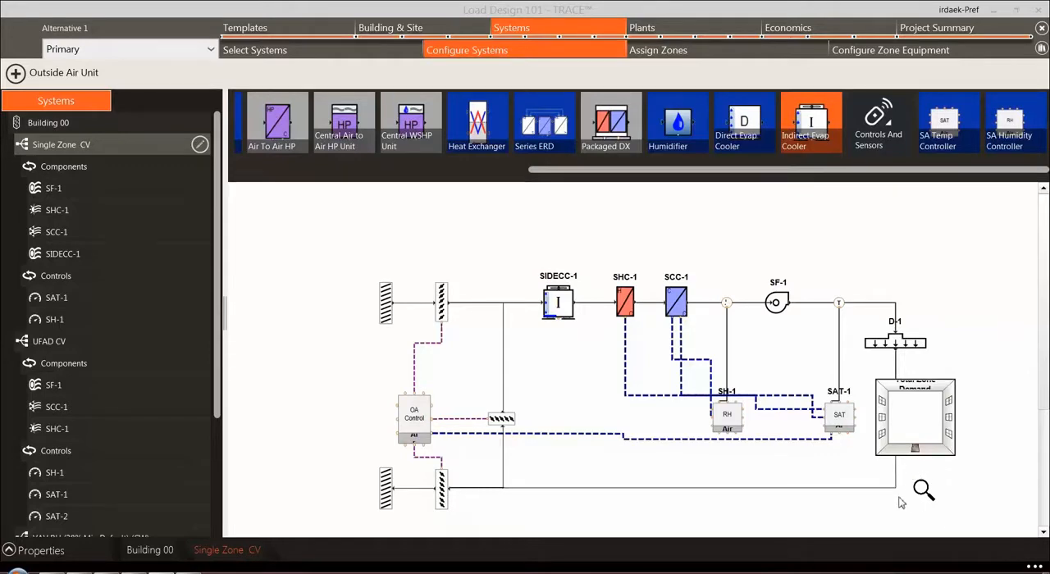
{"action": "left_click", "coordinate": [925, 489]}
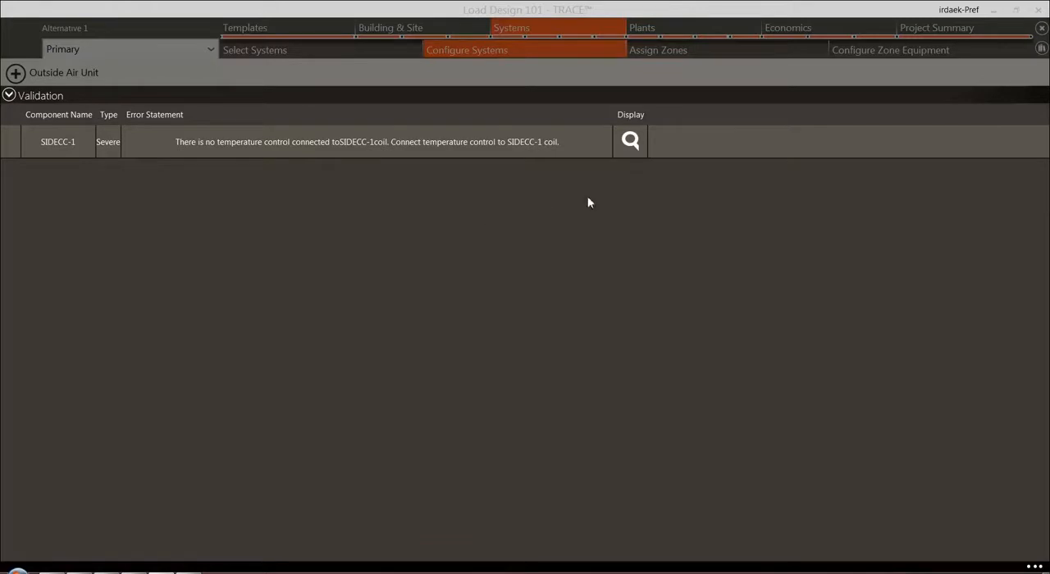
Connect temperature controller SAT-1 to the indirect evaporative cooler and validate the Single Zone CV configuration again
{"action": "left_click", "coordinate": [633, 142]}
{"action": "left_click_drag", "start_coordinate": [840, 416], "coordinate": [558, 321]}
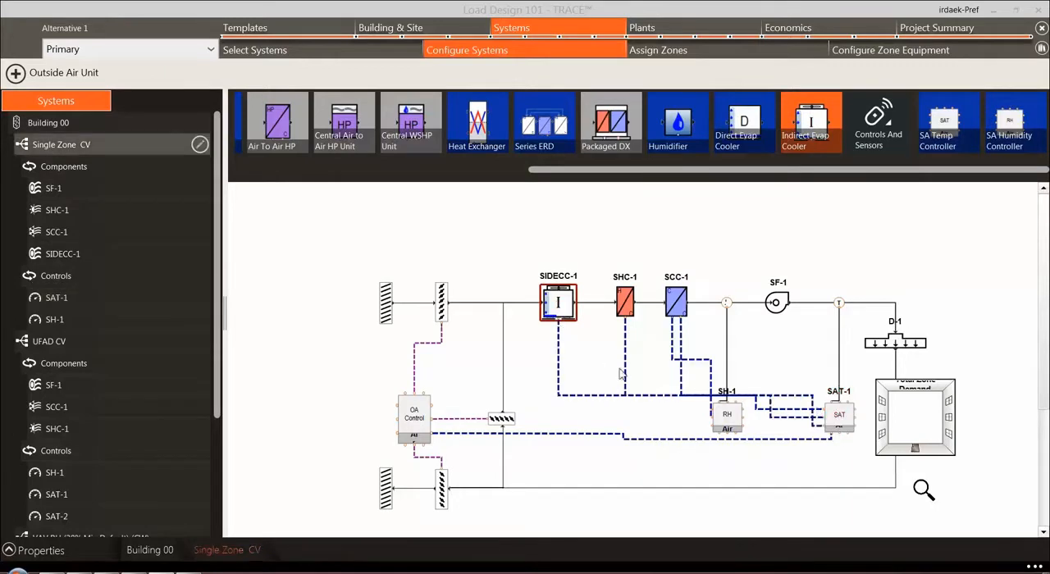
{"action": "left_click", "coordinate": [923, 490]}
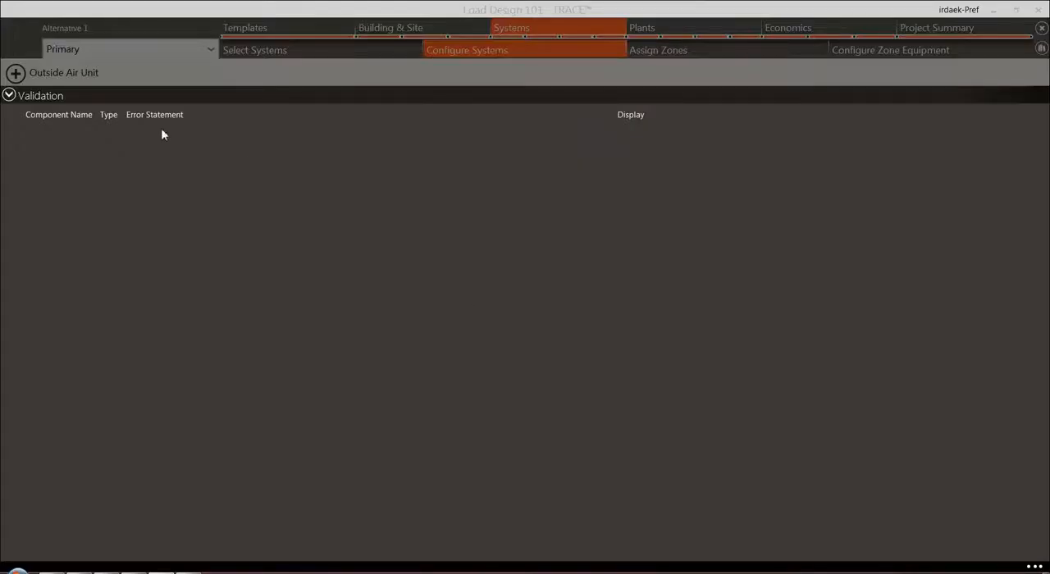
{"action": "left_click", "coordinate": [10, 96]}
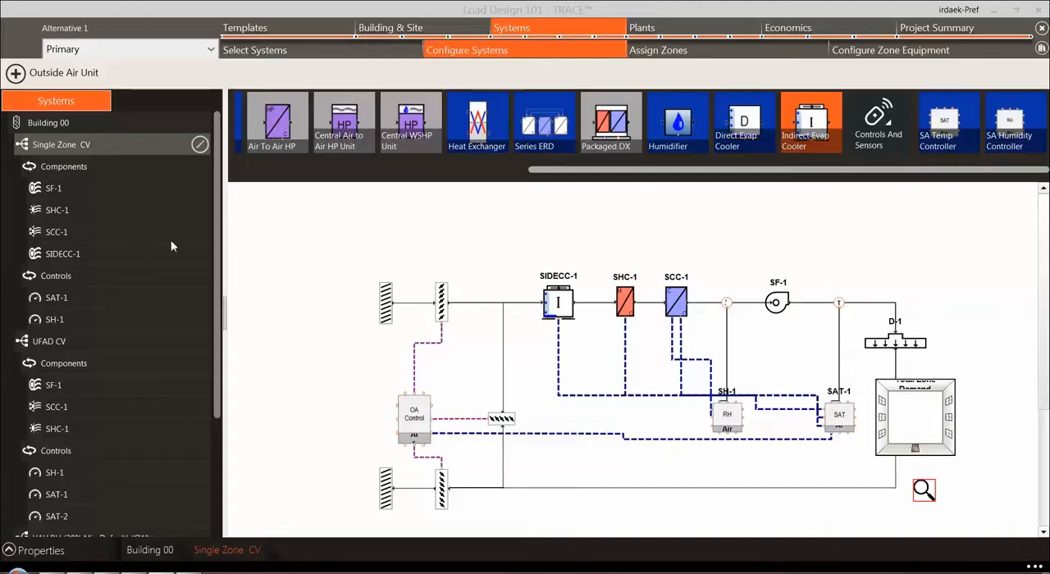
Delete the indirect evaporative cooler from the Single Zone CV system
{"action": "left_click", "coordinate": [559, 305]}
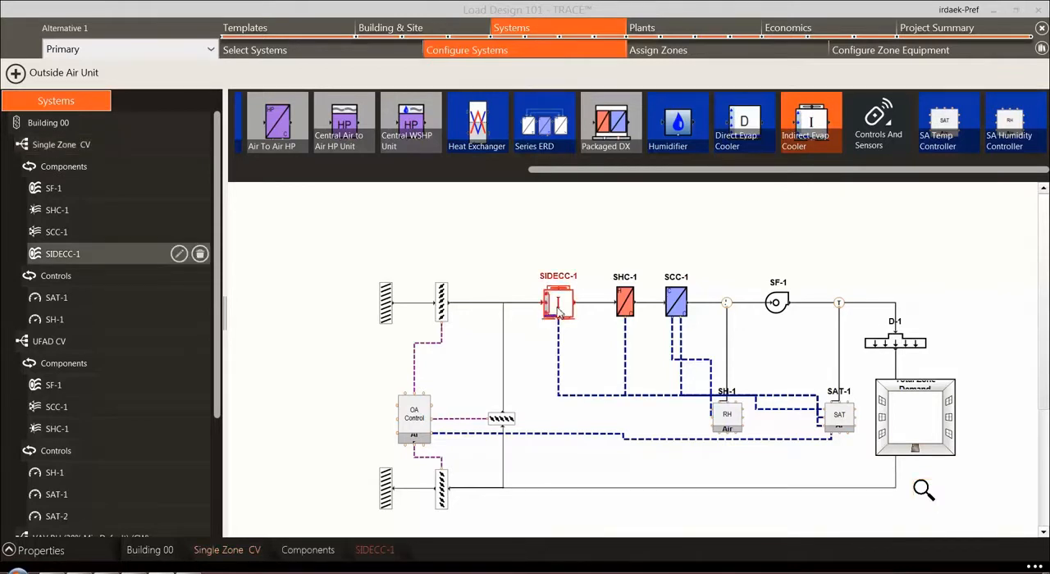
{"action": "key", "text": "Delete"}
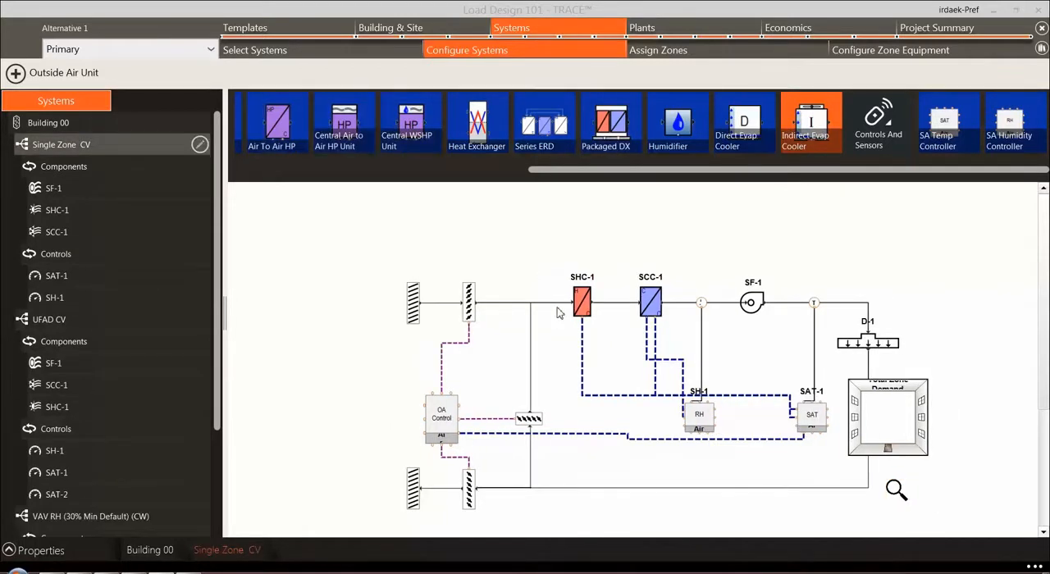
Set the static pressure of supply fan SF-1 in the UFAD CV system to 2 inH2O
{"action": "left_click", "coordinate": [66, 323]}
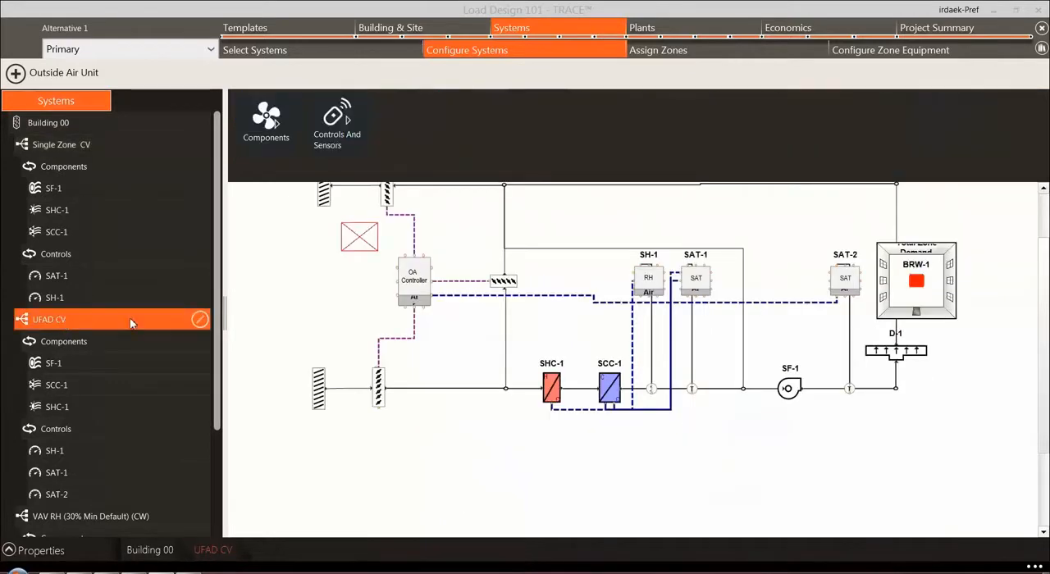
{"action": "left_click", "coordinate": [199, 320]}
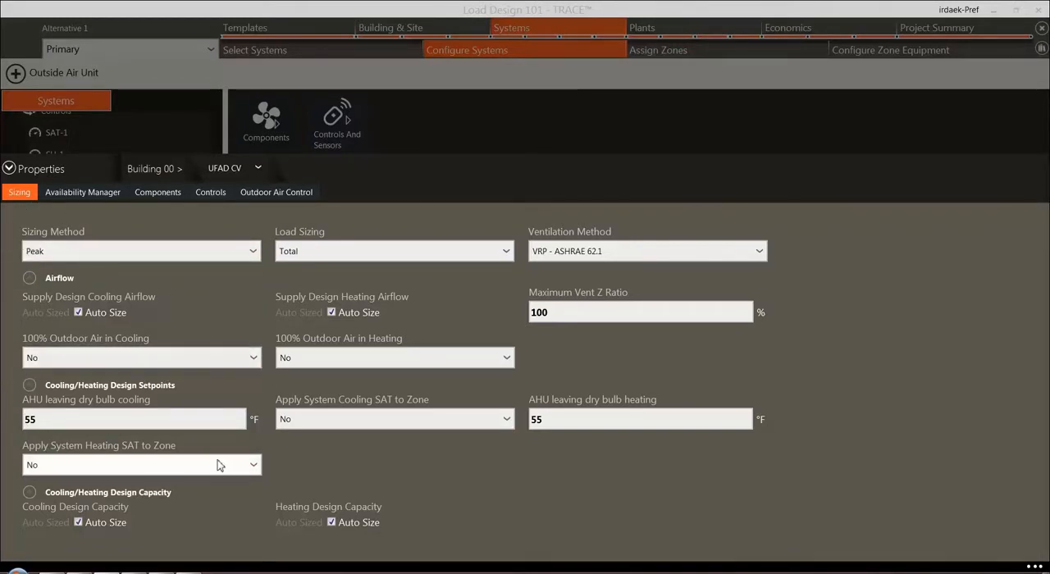
{"action": "left_click", "coordinate": [159, 194]}
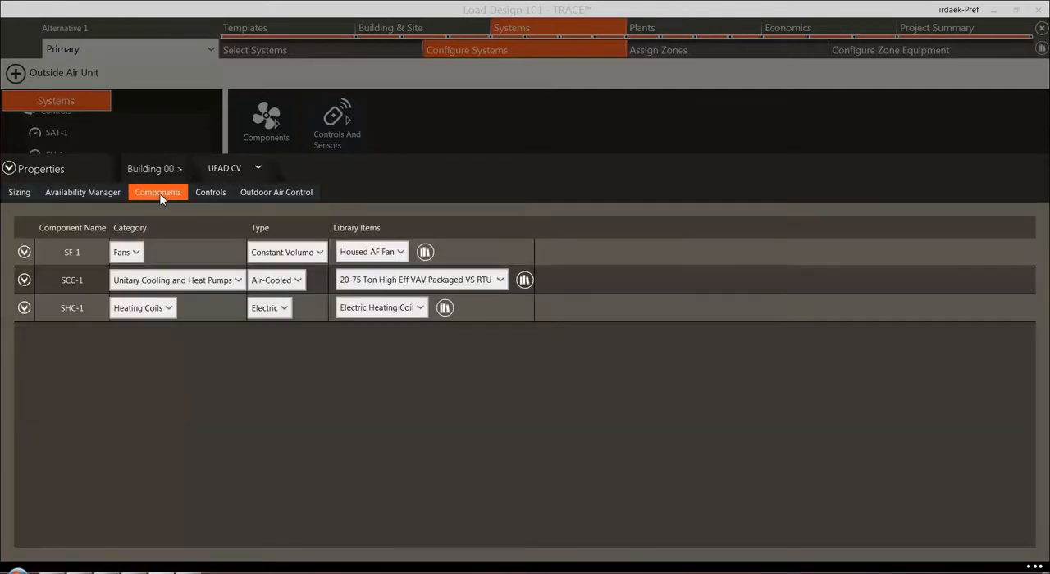
{"action": "left_click", "coordinate": [138, 257]}
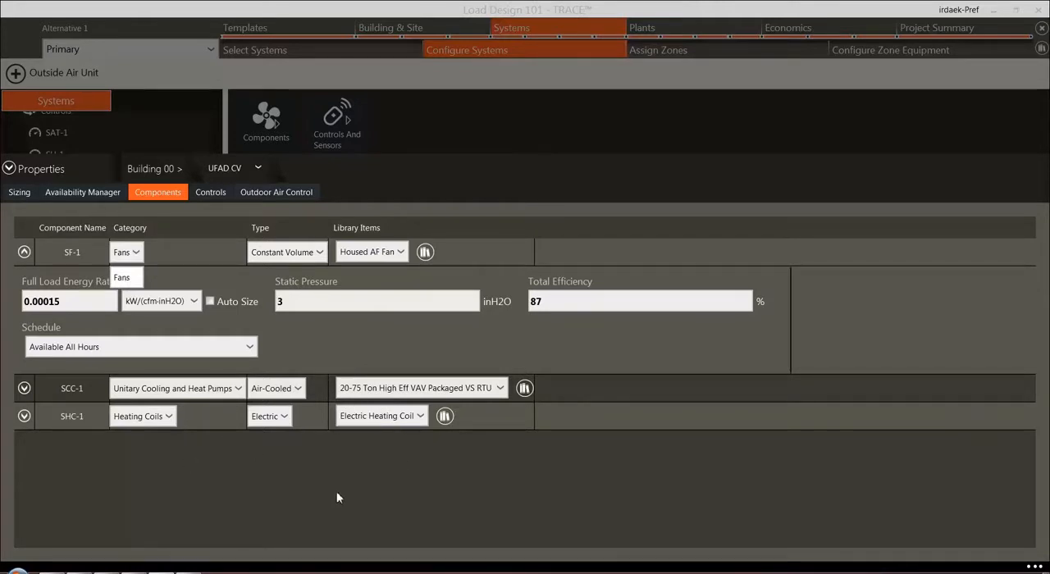
{"action": "left_click", "coordinate": [293, 304]}
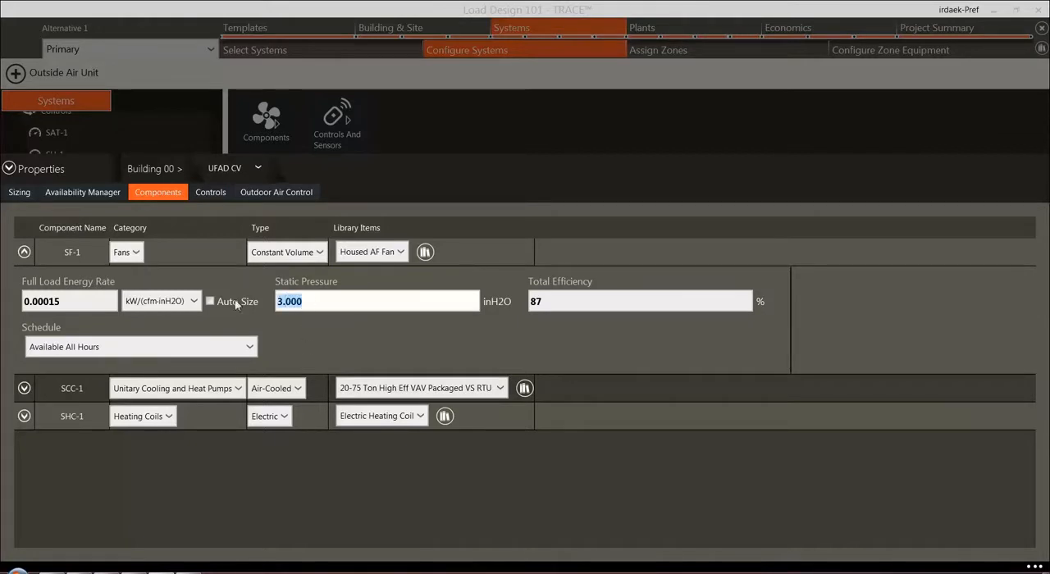
{"action": "left_click_drag", "start_coordinate": [266, 304], "coordinate": [215, 307]}
{"action": "type", "text": "2."}
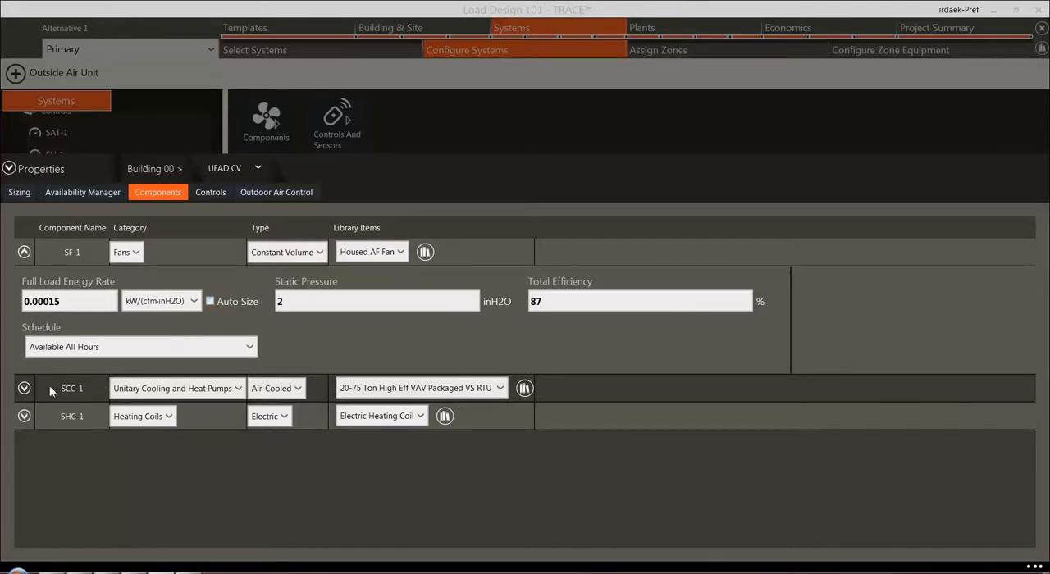
Review the category options for cooling component SCC-1 and the control strategies of the UFAD CV system, then close its properties
{"action": "left_click", "coordinate": [237, 389]}
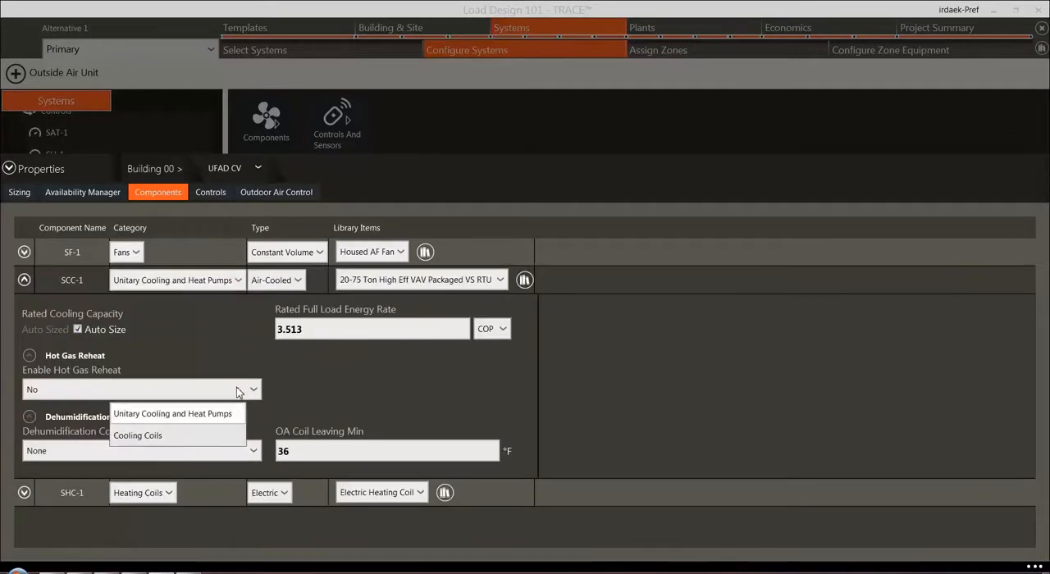
{"action": "left_click", "coordinate": [237, 281]}
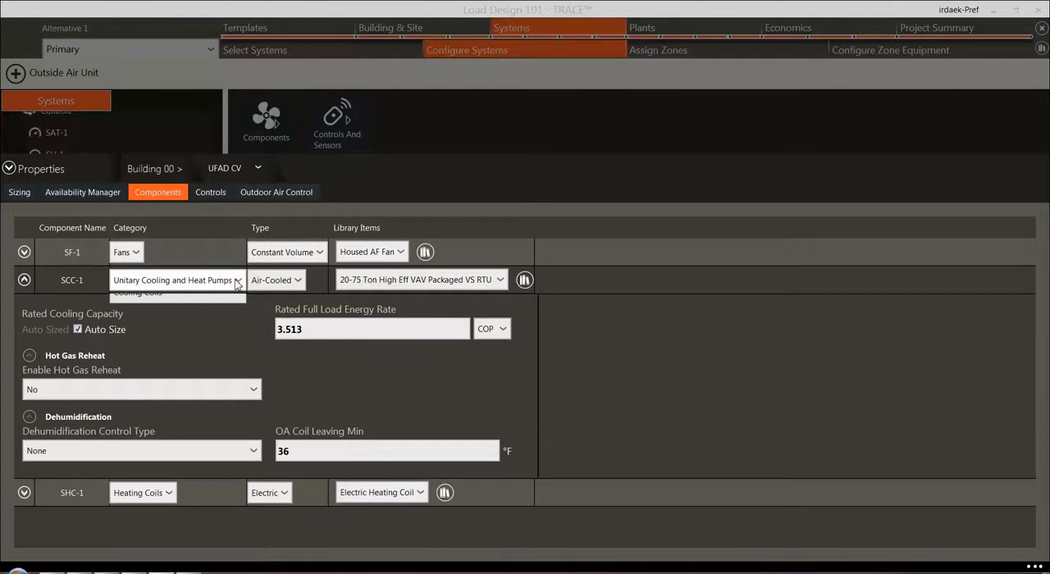
{"action": "left_click", "coordinate": [241, 285]}
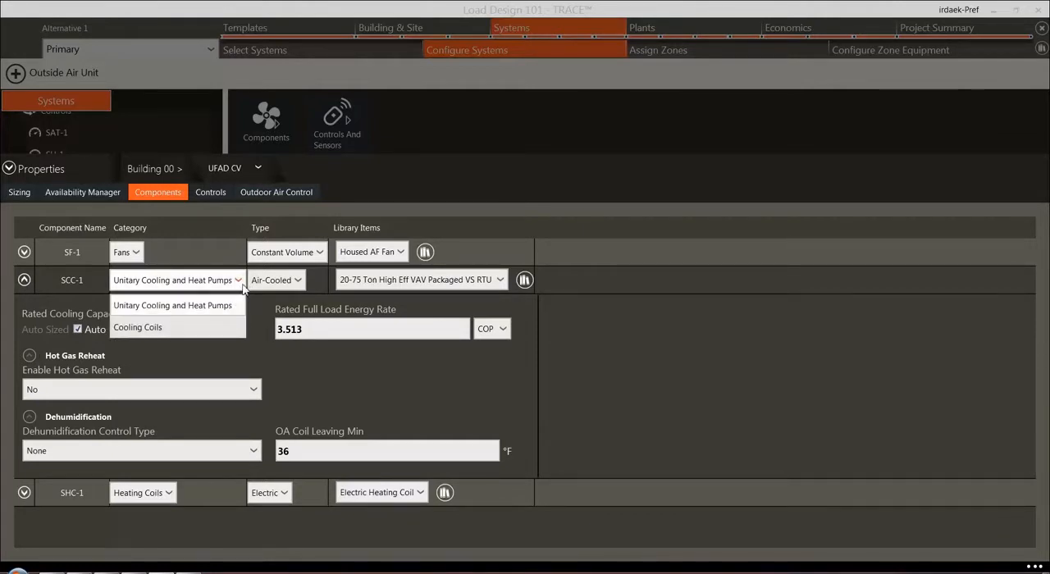
{"action": "left_click", "coordinate": [239, 286]}
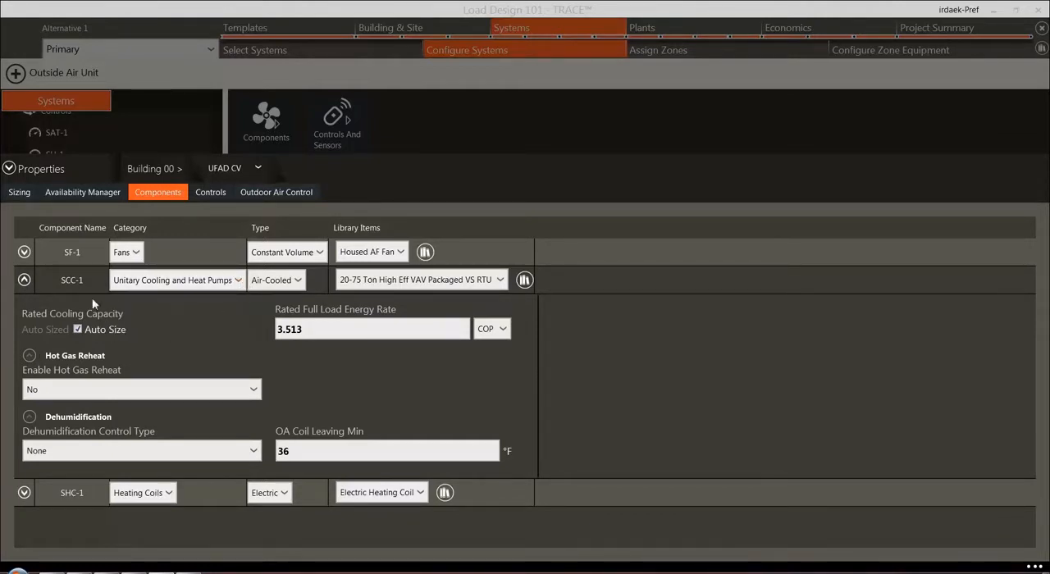
{"action": "left_click", "coordinate": [25, 282]}
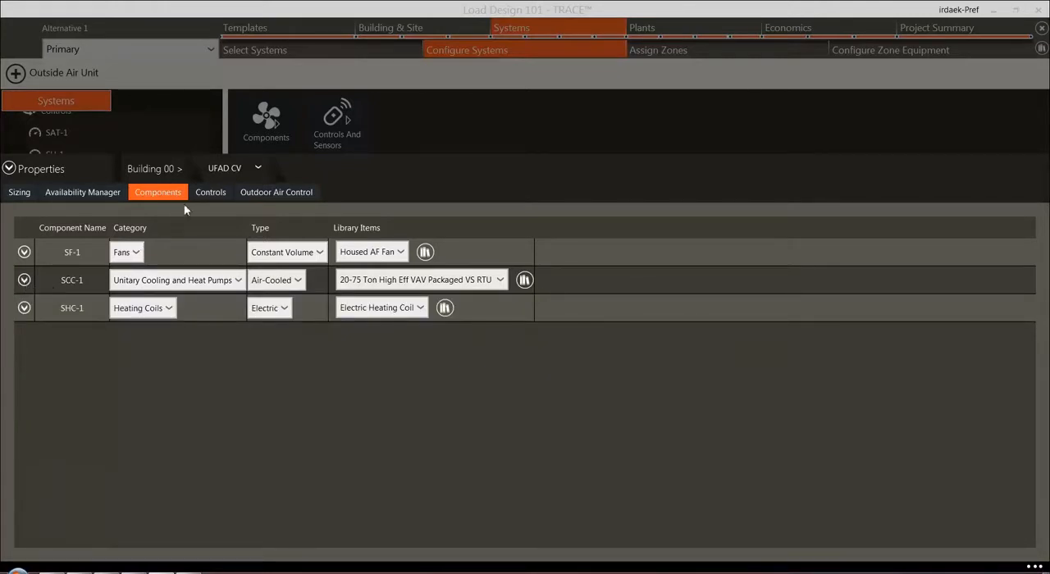
{"action": "left_click", "coordinate": [211, 194]}
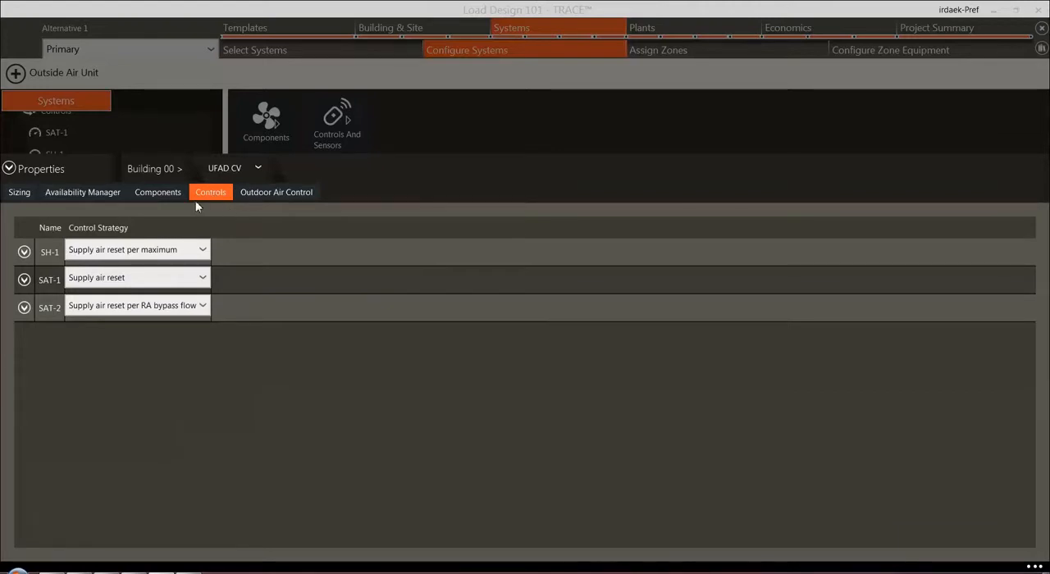
{"action": "left_click", "coordinate": [9, 169]}
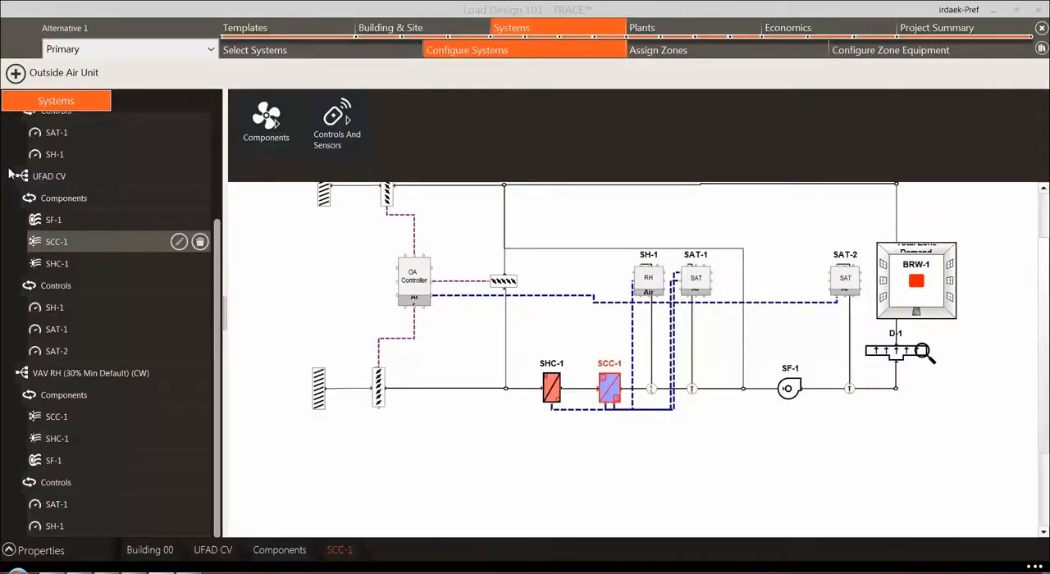
Review the components of the VAV RH (30% Min Default) (CW) system, including supply fan SF-1's settings, then close its properties
{"action": "left_click", "coordinate": [71, 376]}
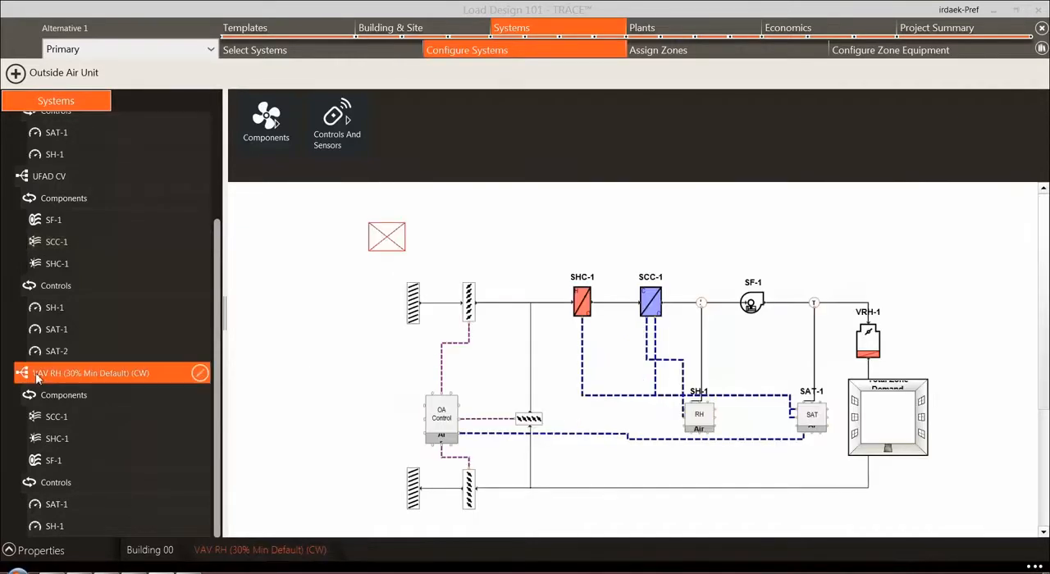
{"action": "left_click", "coordinate": [198, 375]}
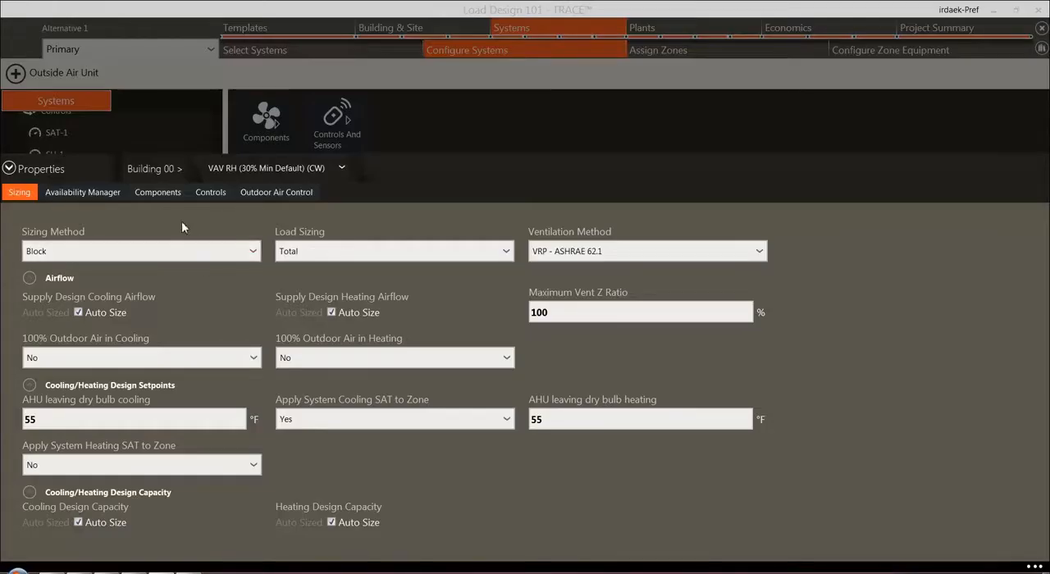
{"action": "left_click", "coordinate": [168, 195]}
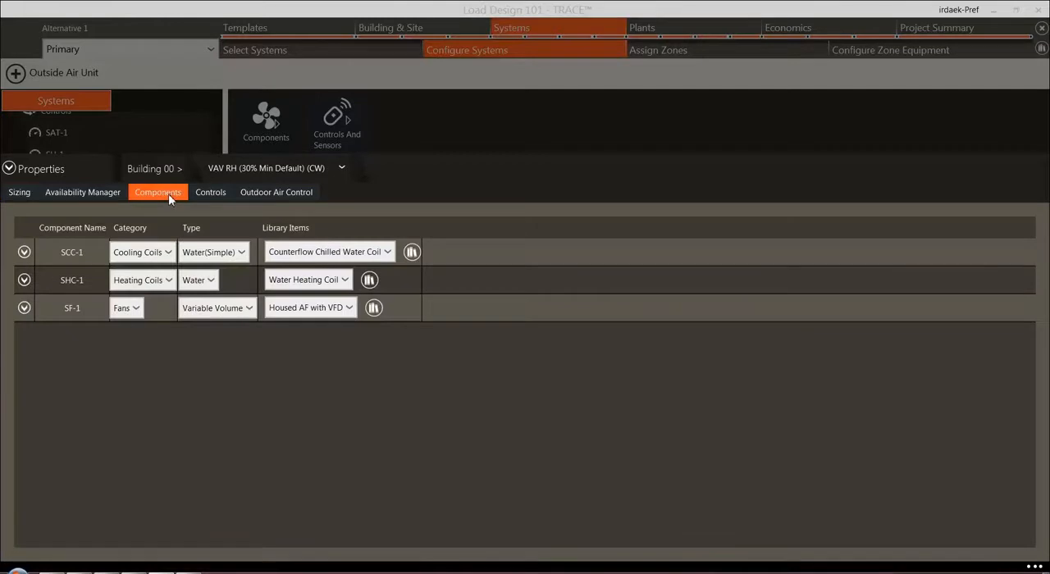
{"action": "left_click", "coordinate": [24, 308]}
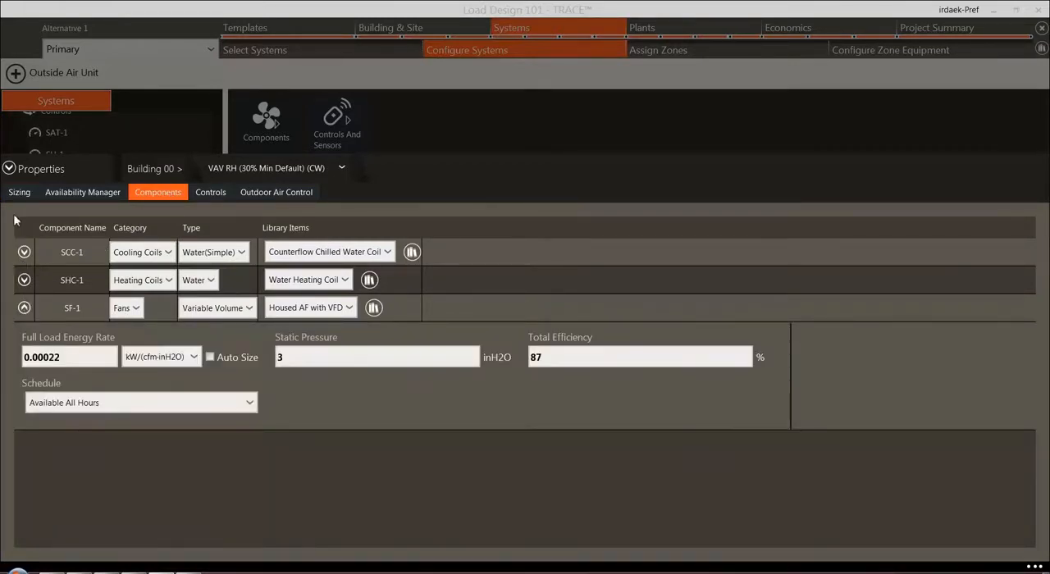
{"action": "left_click", "coordinate": [9, 169]}
Set the static pressure of supply fan SF-1 in the Single Zone CV system to 2 inH2O and close the system's properties
{"action": "scroll", "coordinate": [49, 177], "scroll_direction": "up", "scroll_amount": 4}
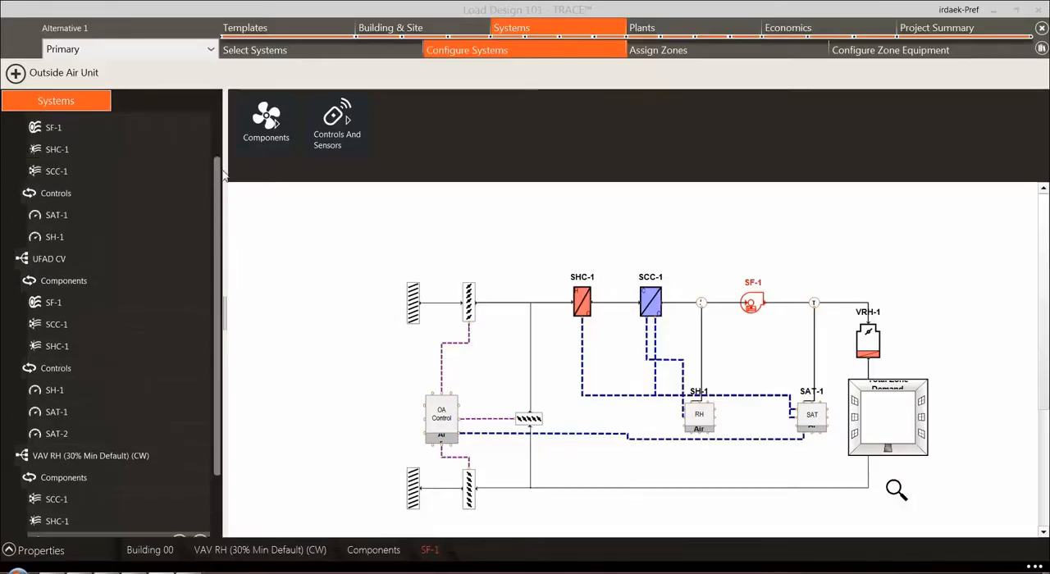
{"action": "left_click", "coordinate": [73, 149]}
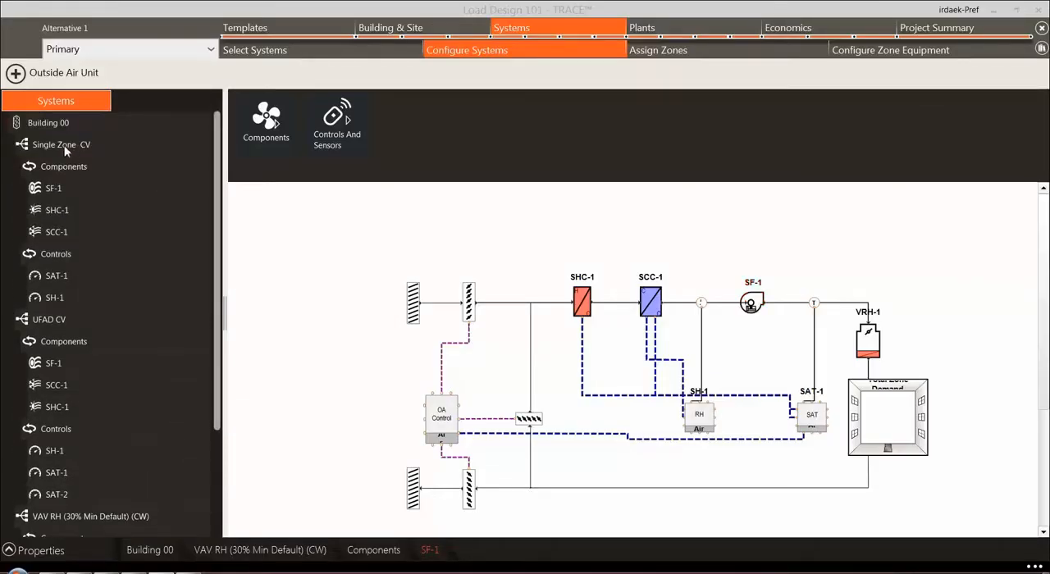
{"action": "left_click", "coordinate": [170, 148]}
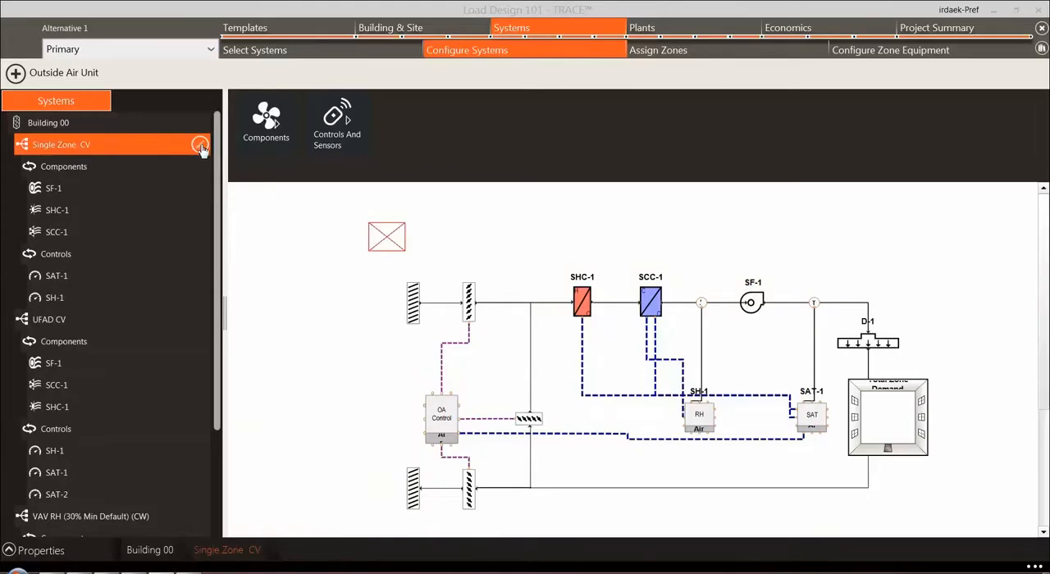
{"action": "left_click", "coordinate": [199, 144]}
{"action": "left_click", "coordinate": [157, 192]}
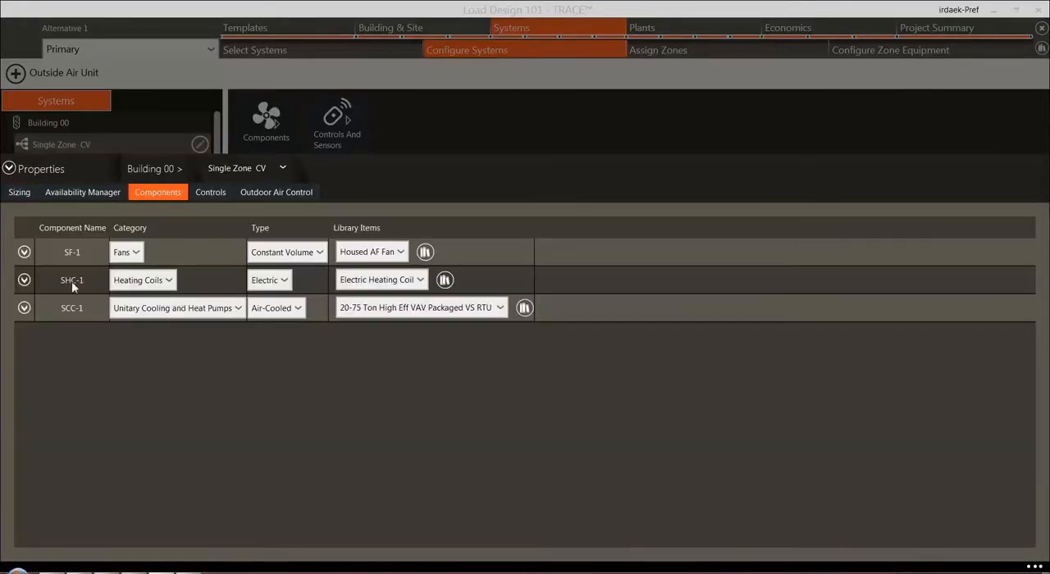
{"action": "left_click", "coordinate": [24, 254]}
{"action": "left_click", "coordinate": [337, 301]}
{"action": "left_click_drag", "start_coordinate": [337, 302], "coordinate": [238, 304]}
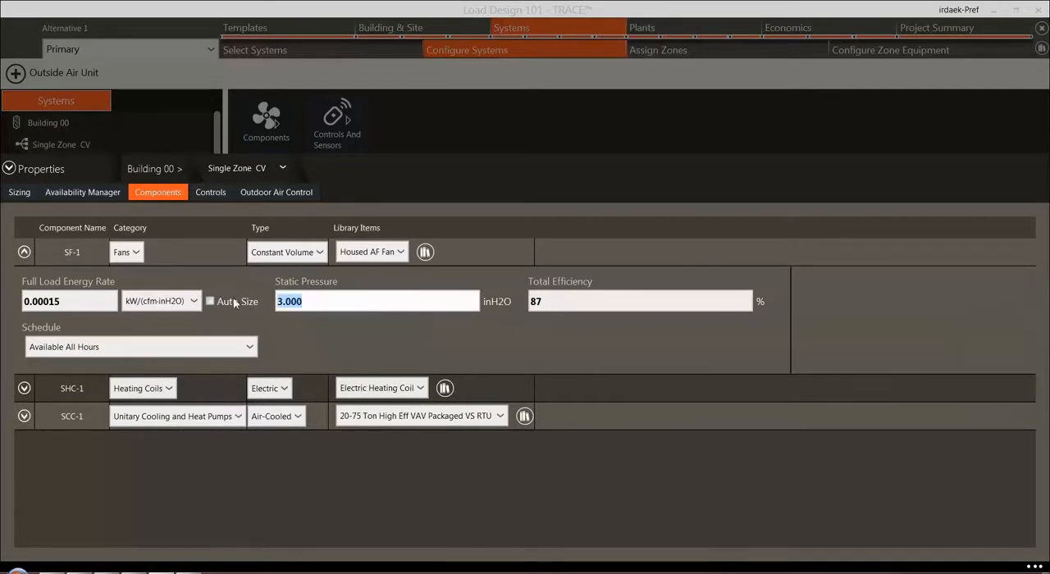
{"action": "type", "text": "2."}
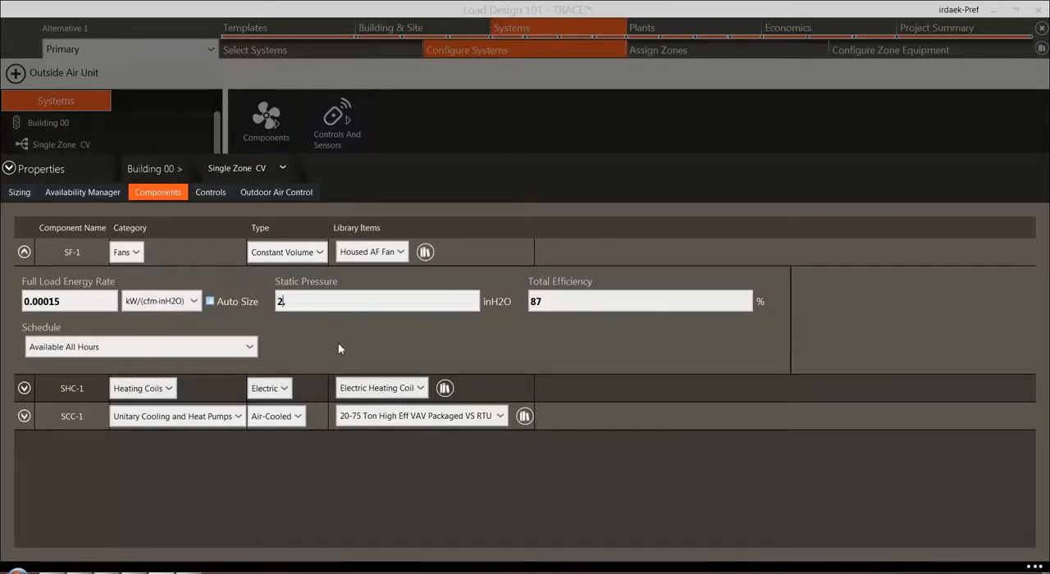
{"action": "left_click", "coordinate": [11, 171]}
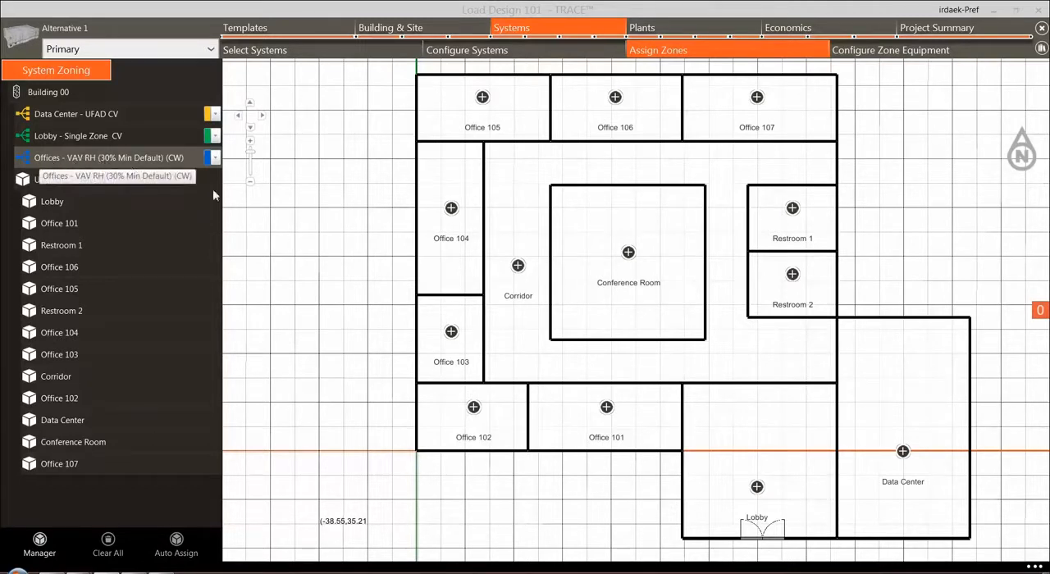
Assign the zones Office 101 through Office 107 to the Offices - VAV RH (30% Min Default) (CW) system
{"action": "left_click", "coordinate": [607, 408]}
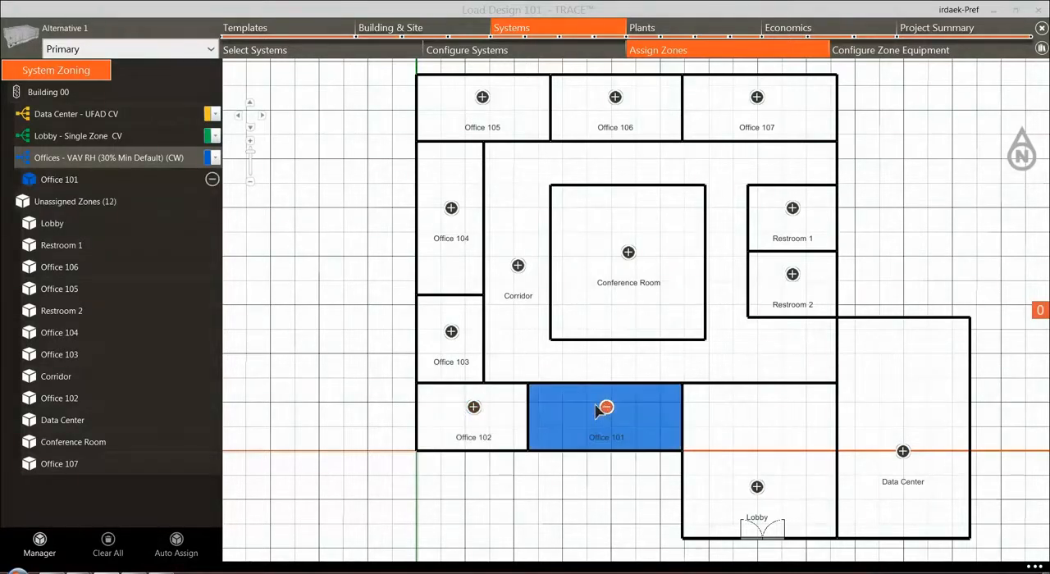
{"action": "left_click", "coordinate": [474, 407]}
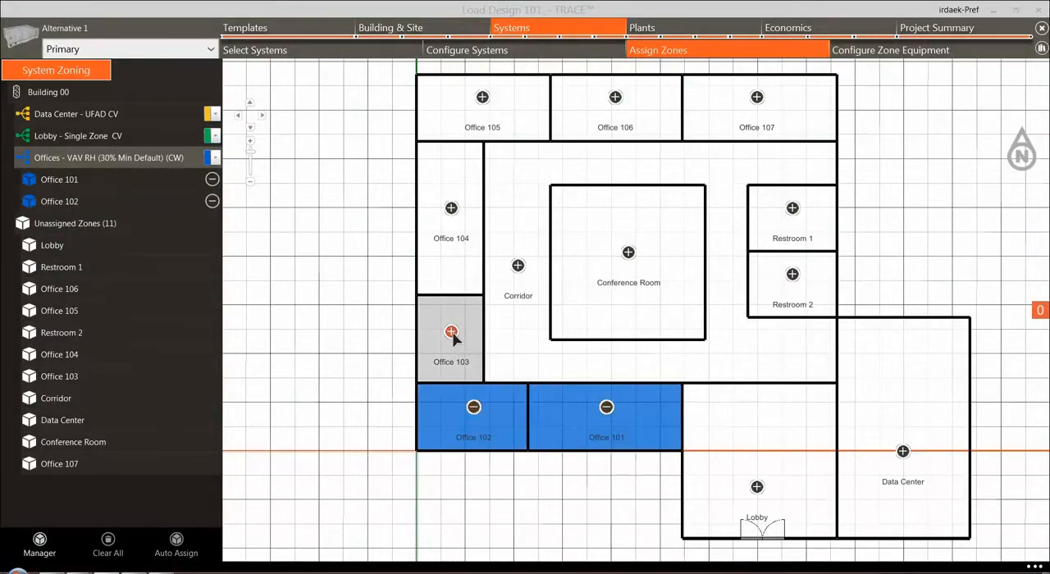
{"action": "left_click", "coordinate": [452, 332]}
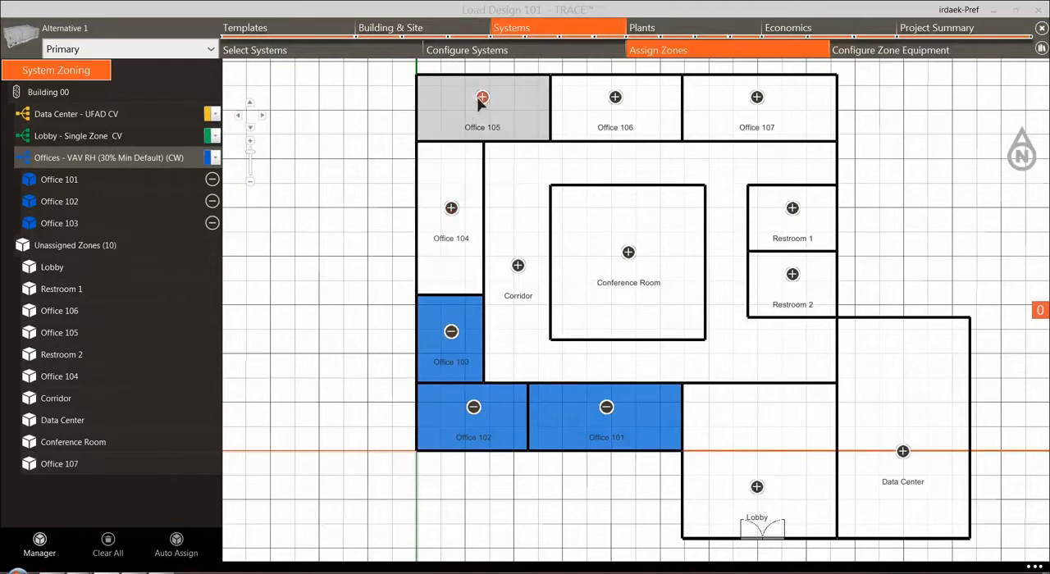
{"action": "left_click", "coordinate": [452, 208]}
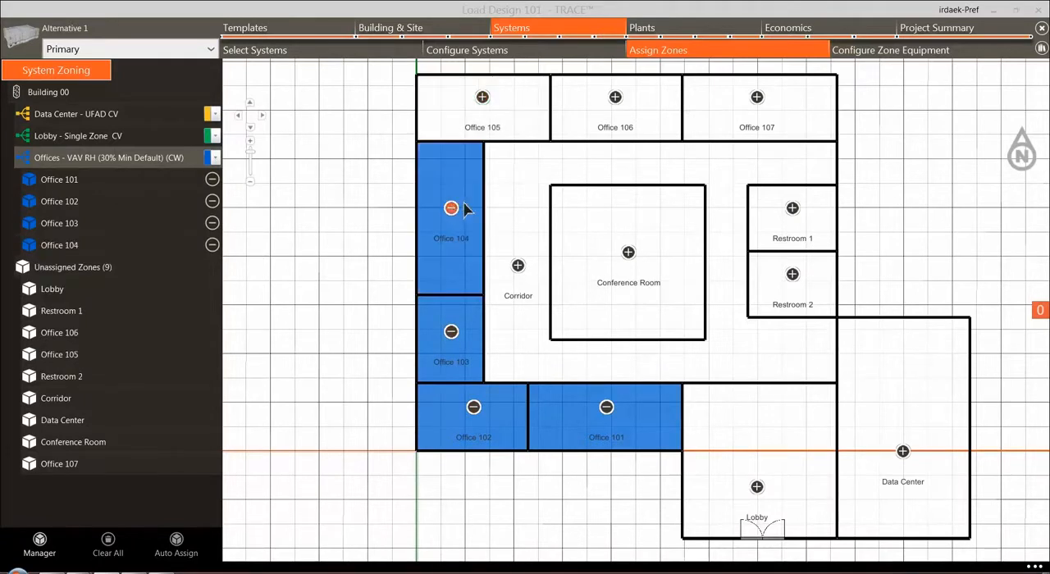
{"action": "left_click", "coordinate": [483, 97]}
{"action": "left_click", "coordinate": [616, 98]}
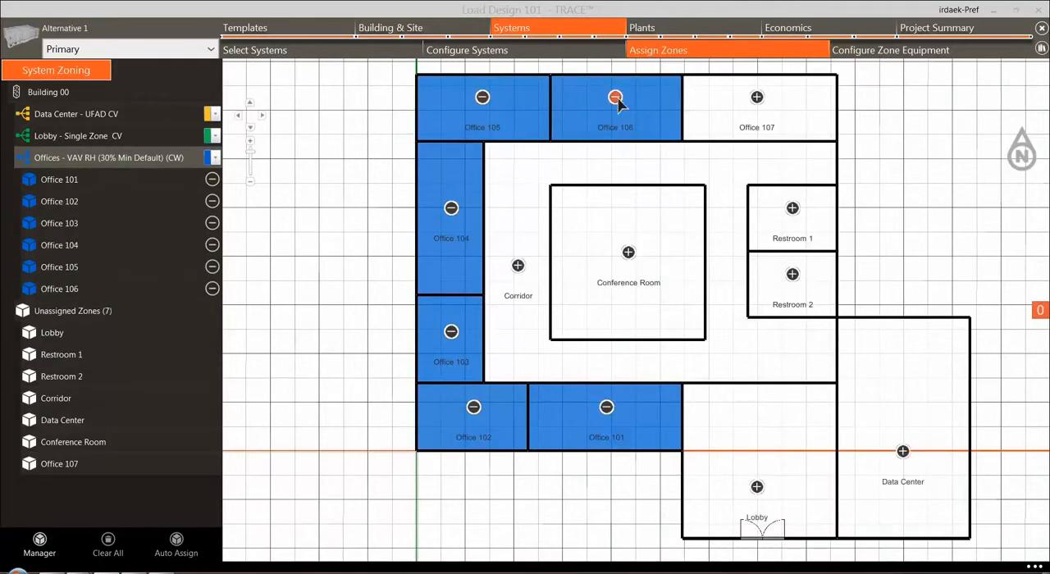
{"action": "left_click", "coordinate": [757, 98]}
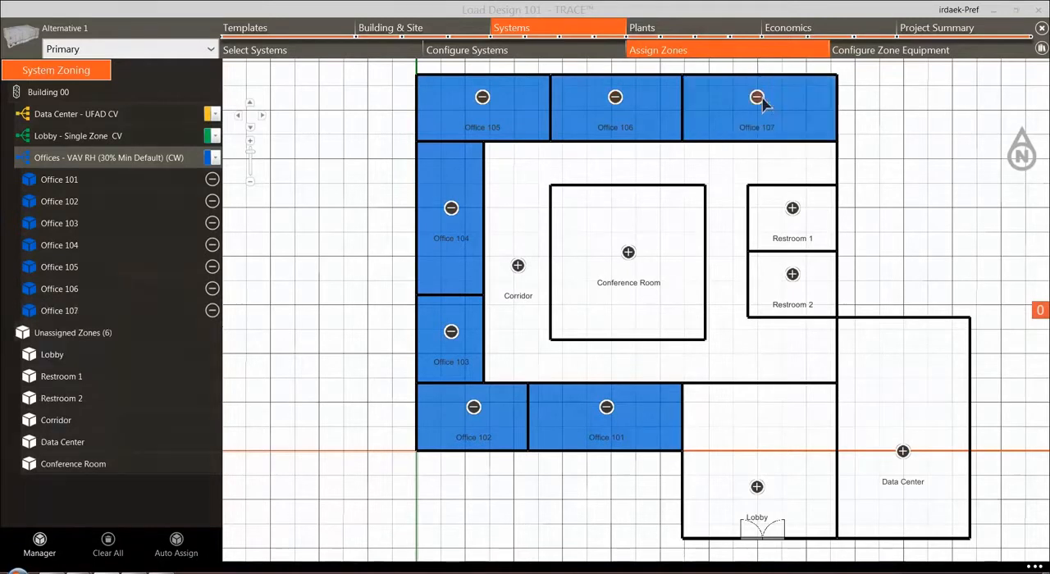
Assign Restroom 1, Restroom 2, the Conference Room and the Corridor to the Offices - VAV RH (30% Min Default) (CW) system
{"action": "left_click", "coordinate": [793, 209]}
{"action": "left_click", "coordinate": [793, 276]}
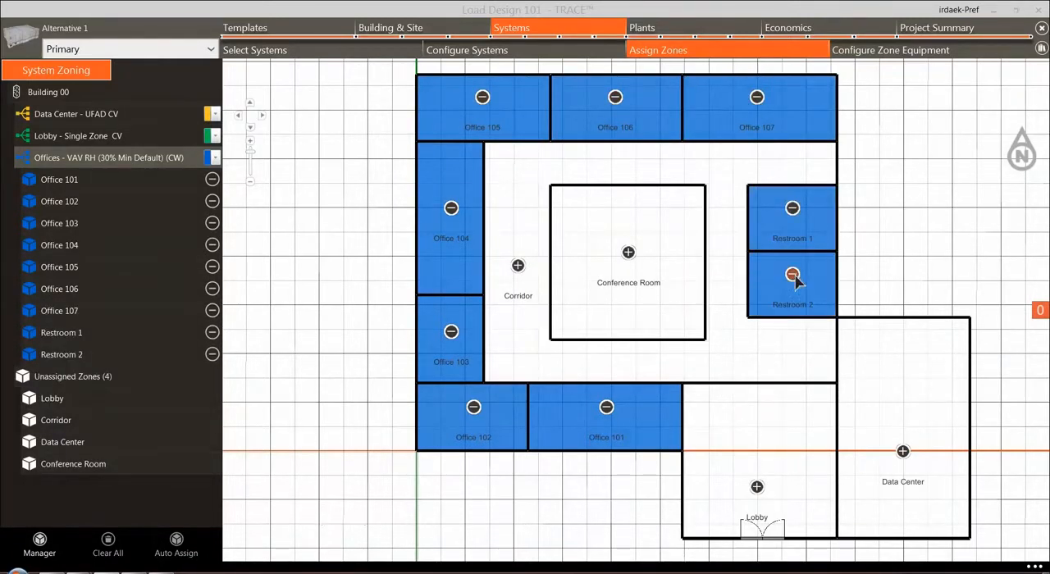
{"action": "left_click", "coordinate": [628, 252]}
{"action": "left_click", "coordinate": [518, 265]}
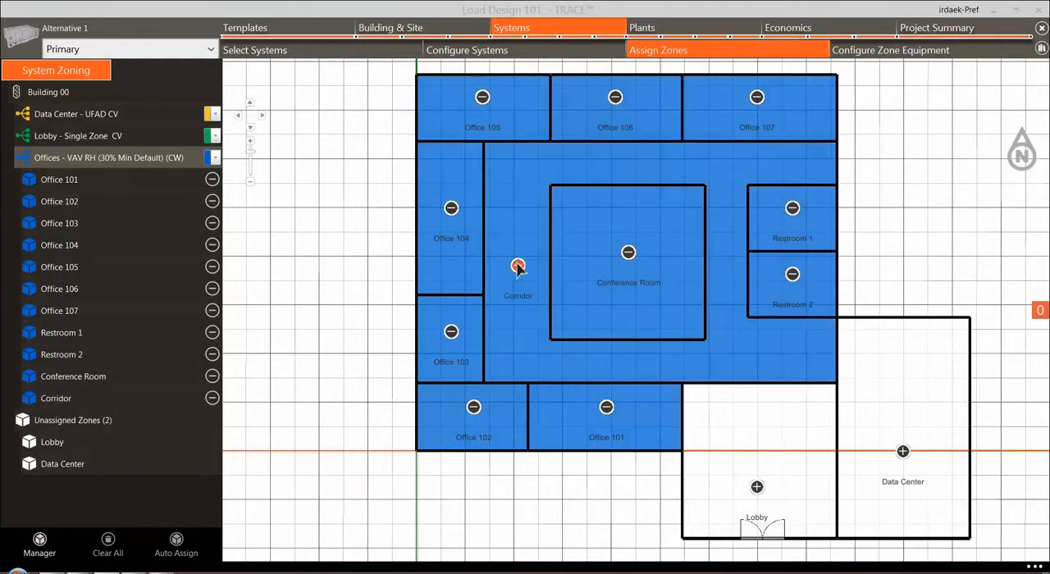
Assign the Lobby zone to the Lobby - Single Zone CV system and the Data Center zone to the Data Center - UFAD CV system
{"action": "left_click", "coordinate": [76, 139]}
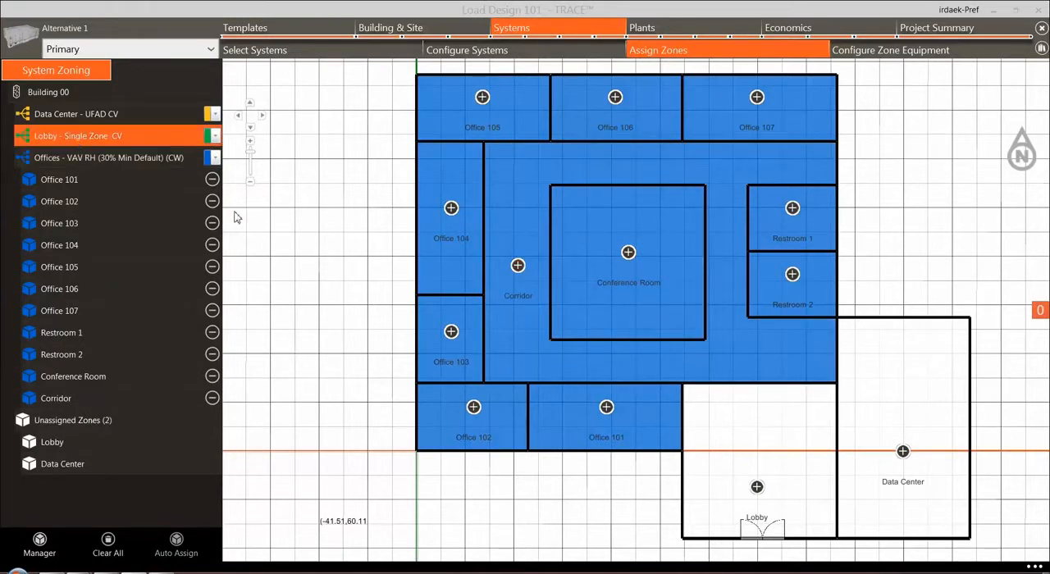
{"action": "left_click", "coordinate": [756, 488]}
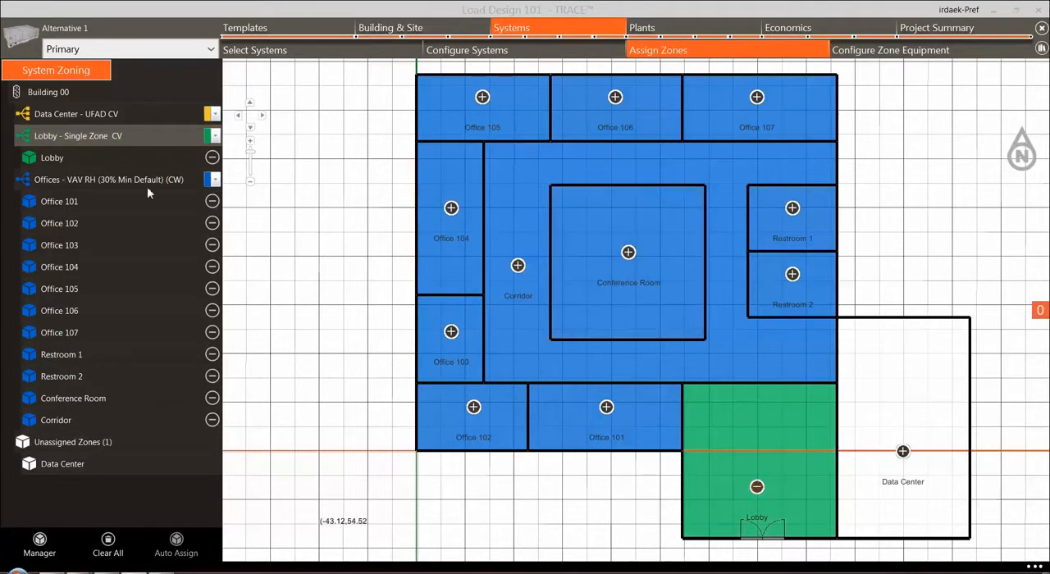
{"action": "left_click", "coordinate": [66, 115]}
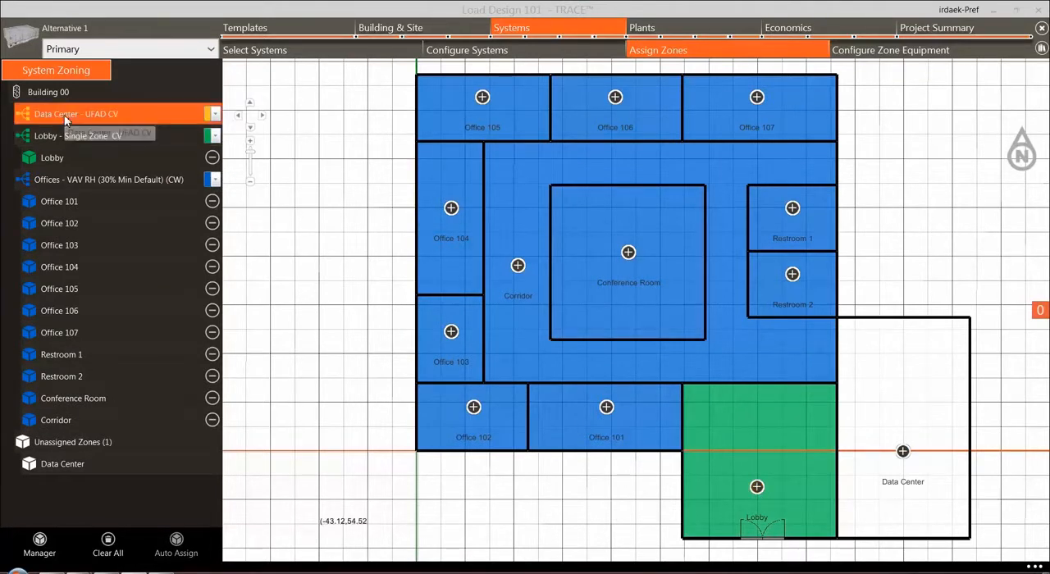
{"action": "left_click", "coordinate": [905, 453]}
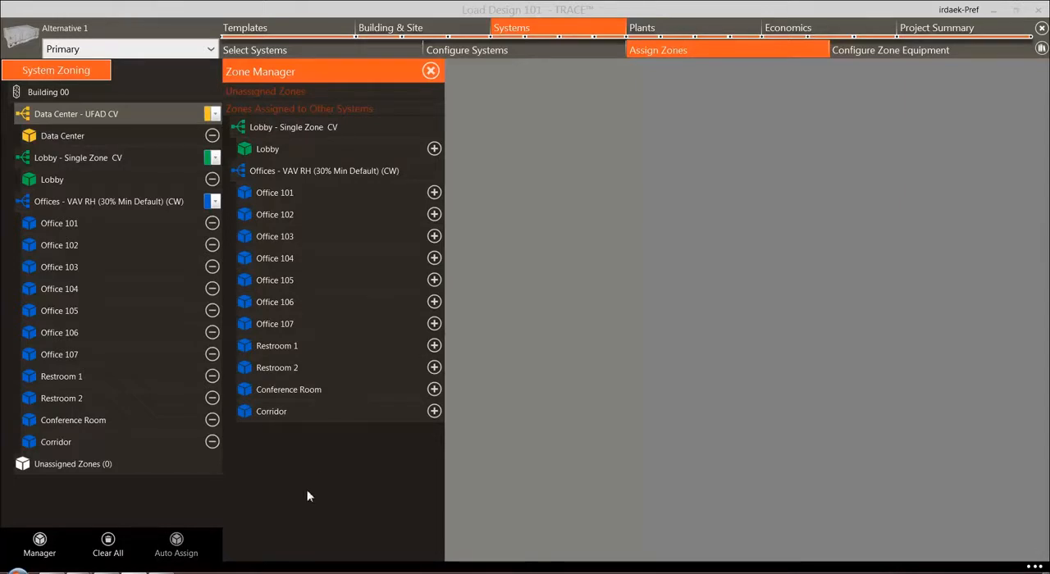
Close the Zone Manager and go to the zone equipment configuration
{"action": "left_click", "coordinate": [40, 541]}
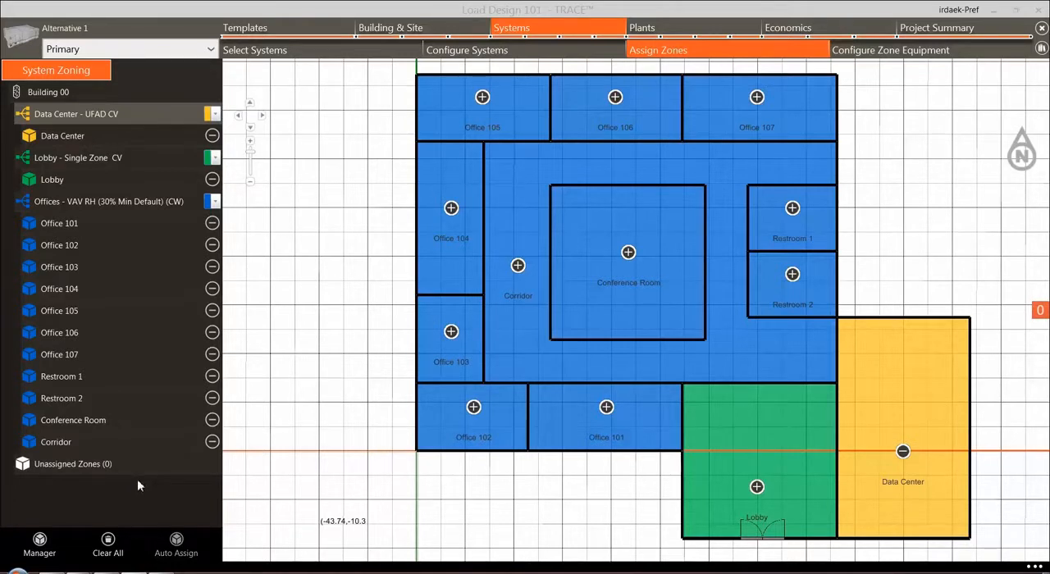
{"action": "left_click", "coordinate": [905, 52]}
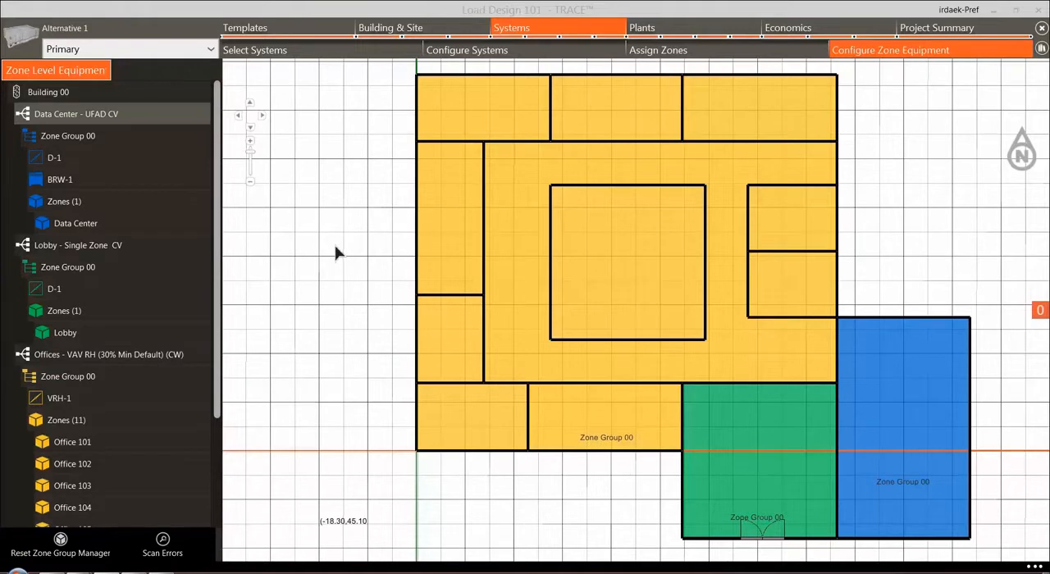
Add a Wall Convector to Zone Group 00 of the Data Center - UFAD CV system
{"action": "left_click", "coordinate": [79, 139]}
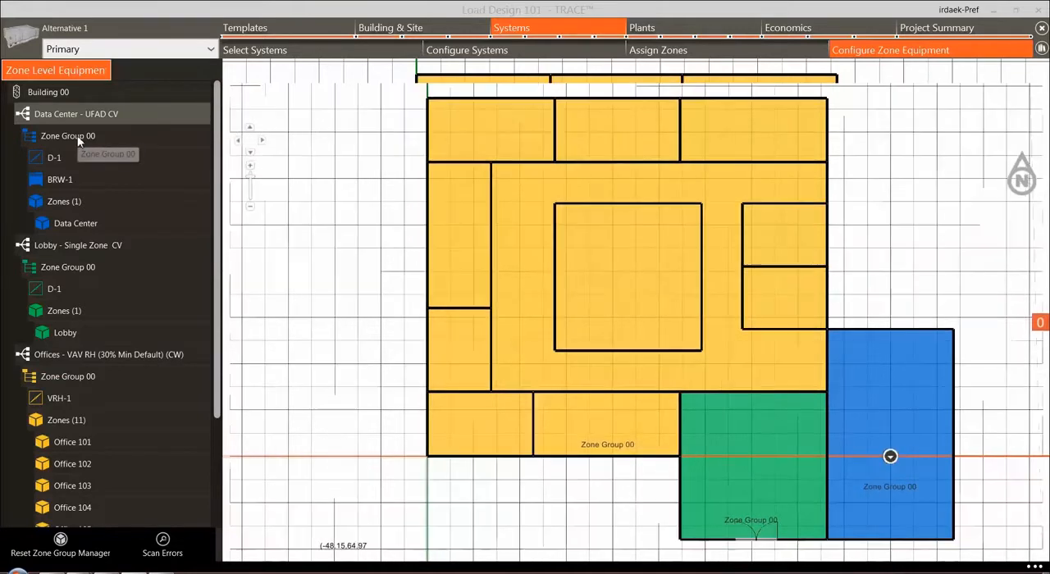
{"action": "left_click", "coordinate": [79, 139]}
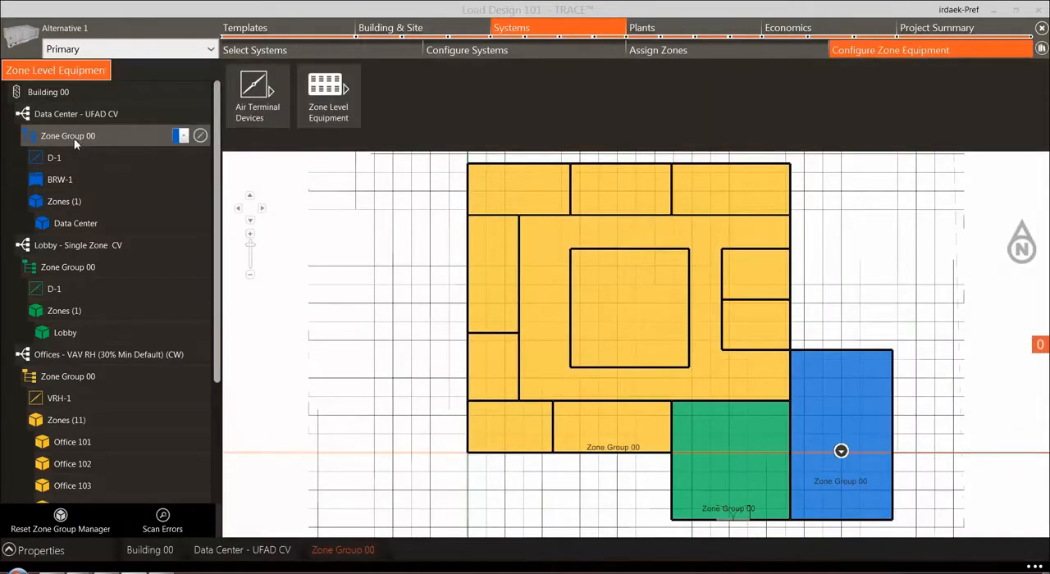
{"action": "left_click", "coordinate": [333, 116]}
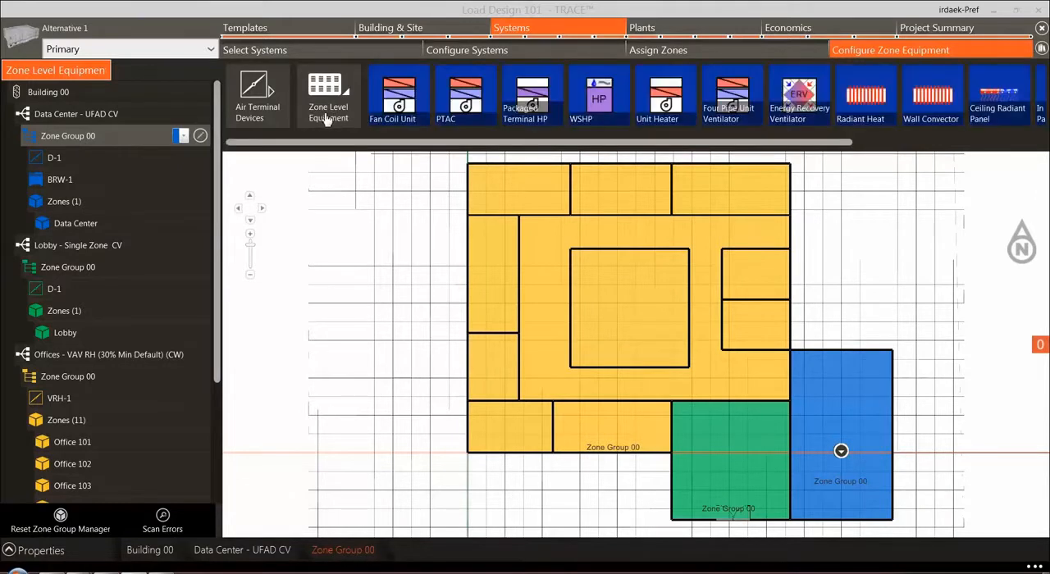
{"action": "left_click", "coordinate": [920, 102]}
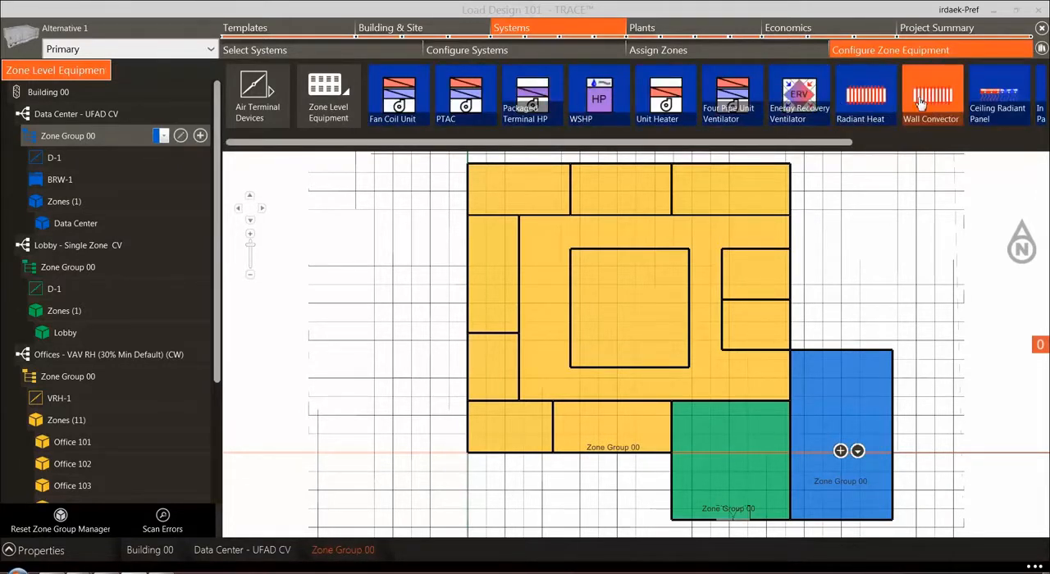
{"action": "left_click", "coordinate": [841, 451]}
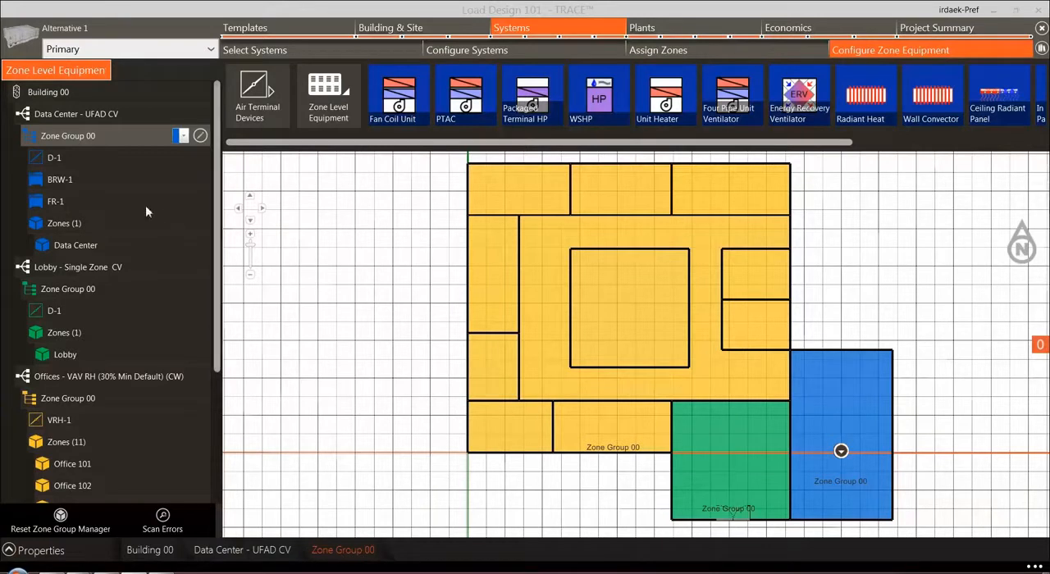
Delete the wall convector FR-1 from the Data Center - UFAD CV zone group
{"action": "left_click", "coordinate": [47, 201]}
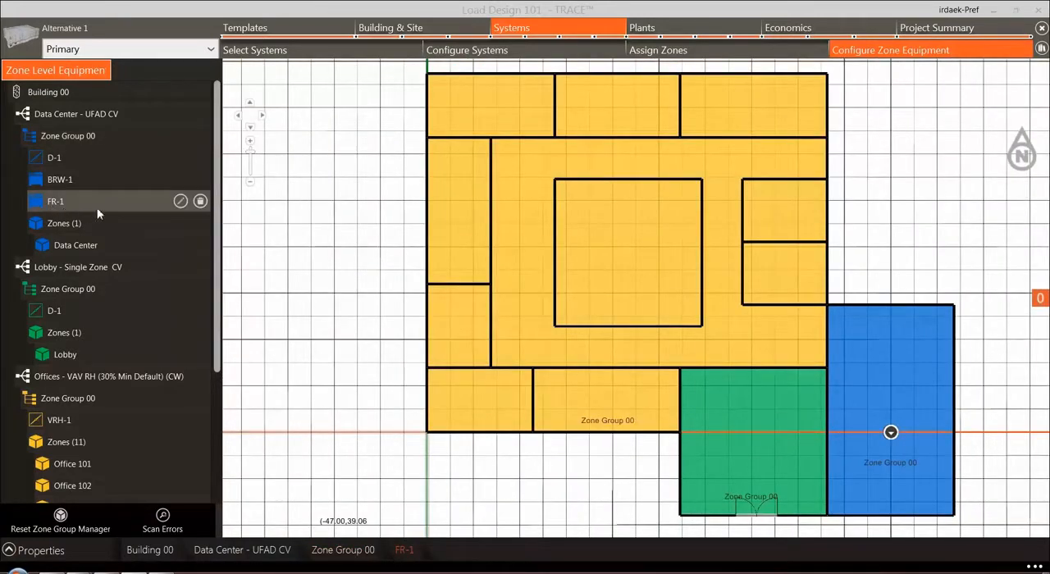
{"action": "left_click", "coordinate": [201, 204]}
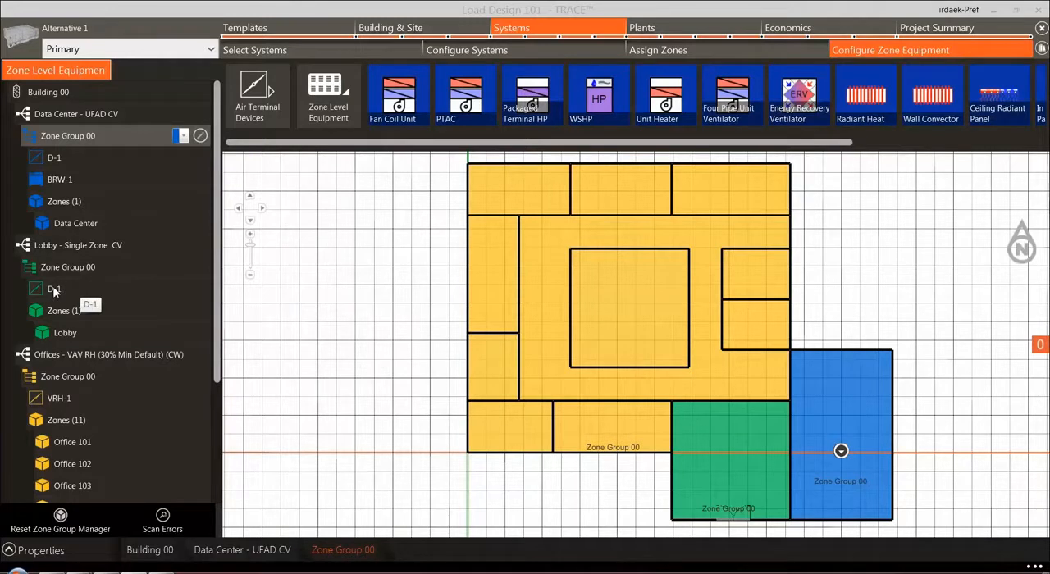
Switch the Conference Room zone of the Offices VAV RH system to a VAV Terminal and check its zone group in the tree
{"action": "left_click", "coordinate": [56, 374]}
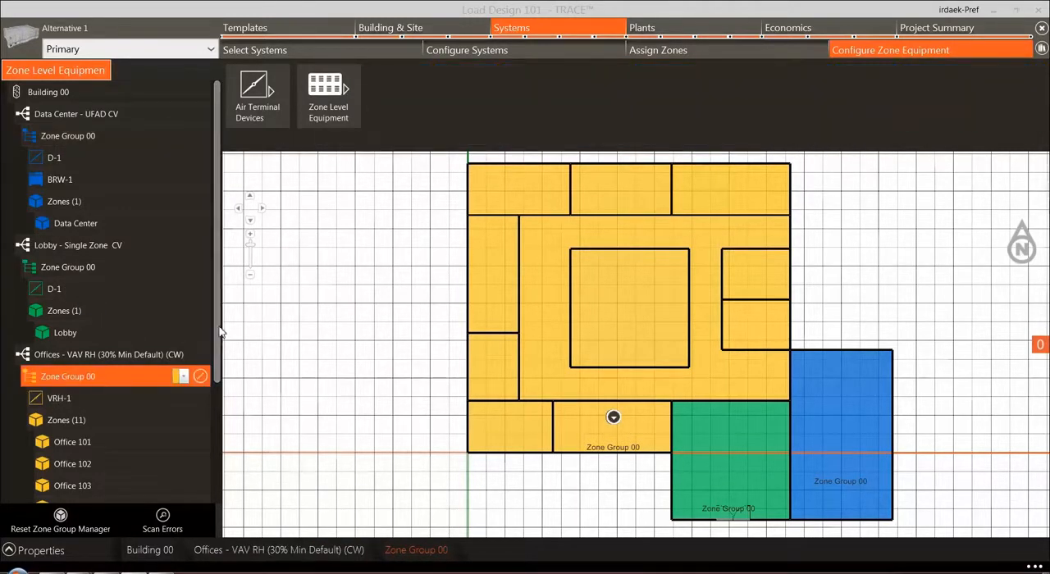
{"action": "left_click_drag", "start_coordinate": [219, 328], "coordinate": [204, 476]}
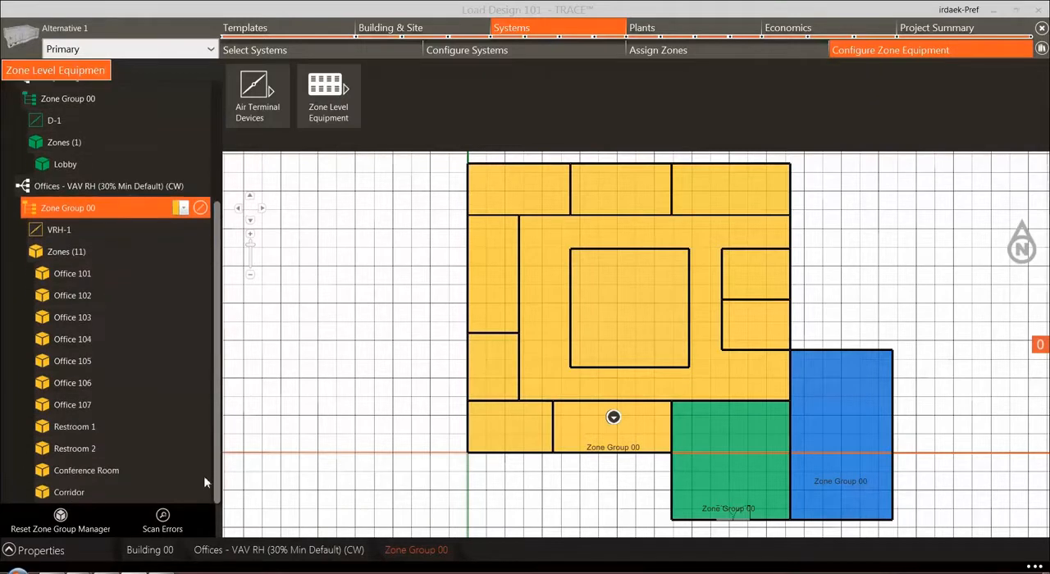
{"action": "left_click", "coordinate": [97, 473]}
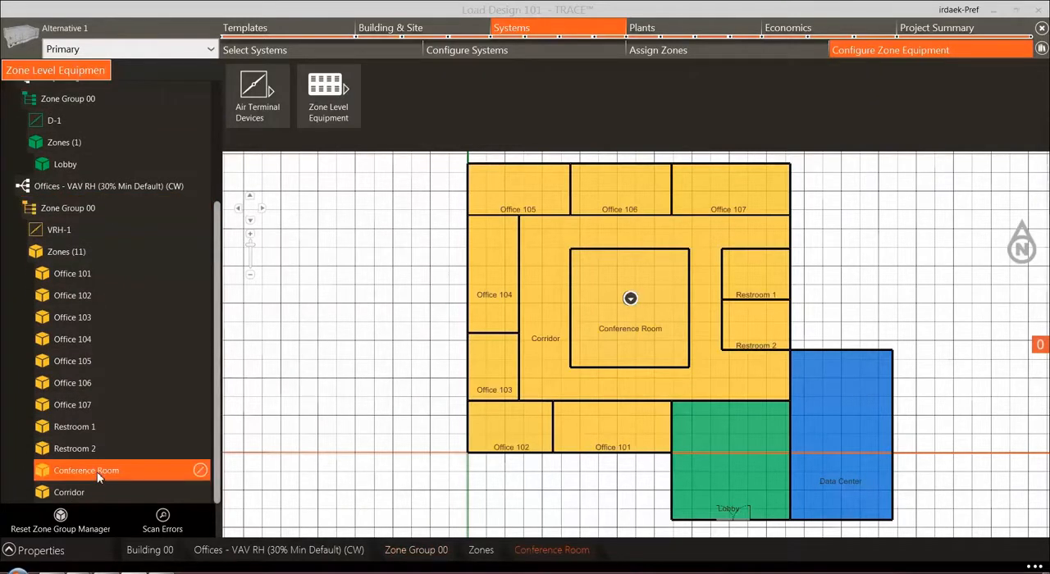
{"action": "left_click", "coordinate": [275, 106]}
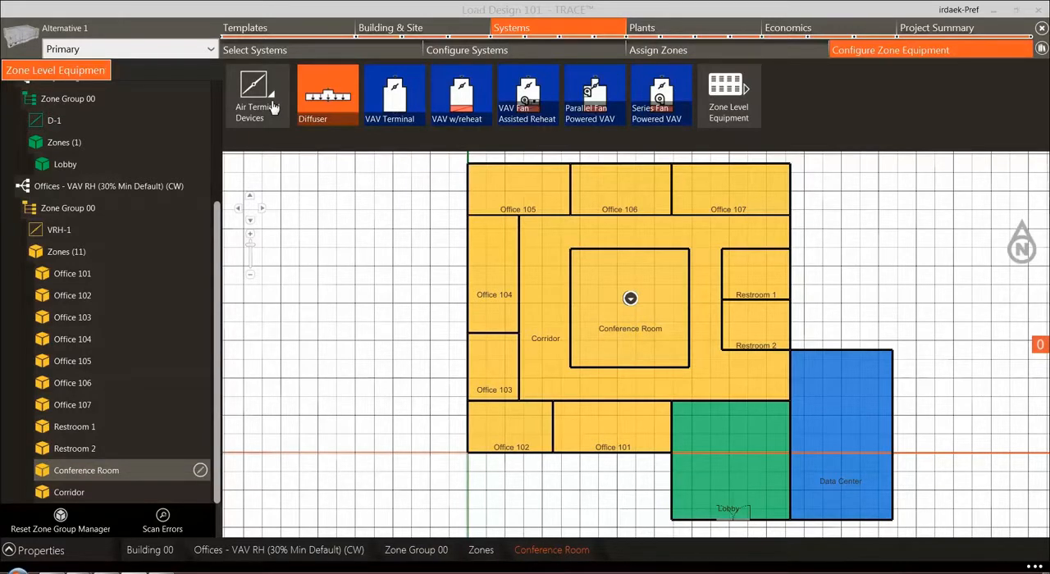
{"action": "left_click", "coordinate": [394, 94]}
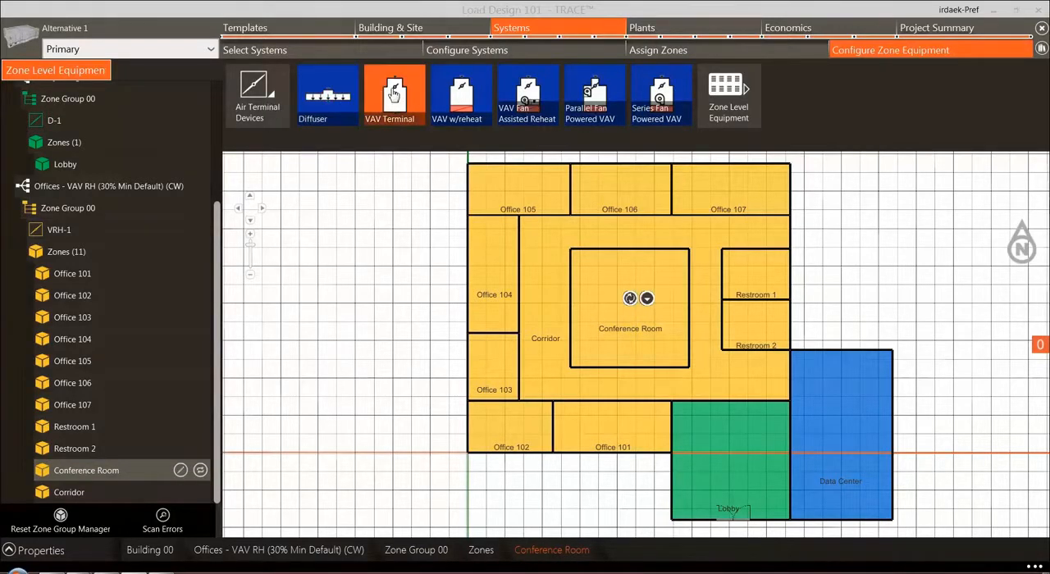
{"action": "left_click", "coordinate": [632, 299]}
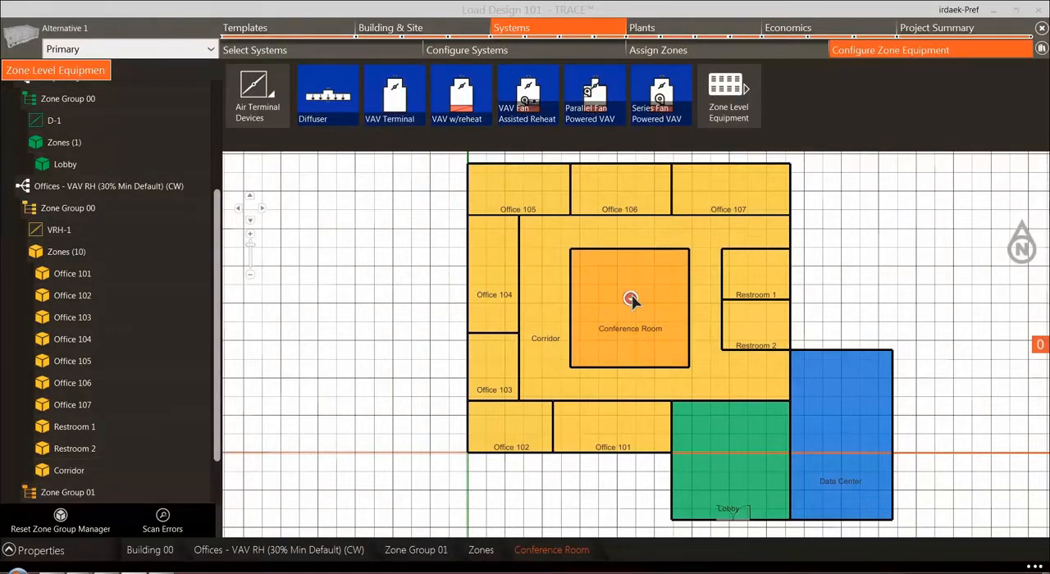
{"action": "scroll", "coordinate": [213, 362], "scroll_direction": "down", "scroll_amount": 1}
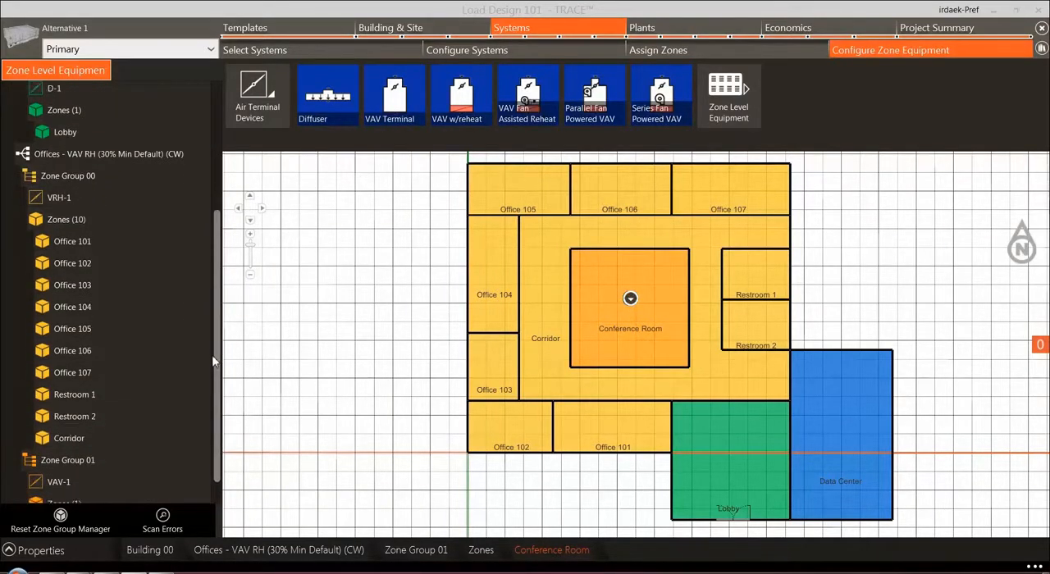
{"action": "scroll", "coordinate": [212, 361], "scroll_direction": "down", "scroll_amount": 1}
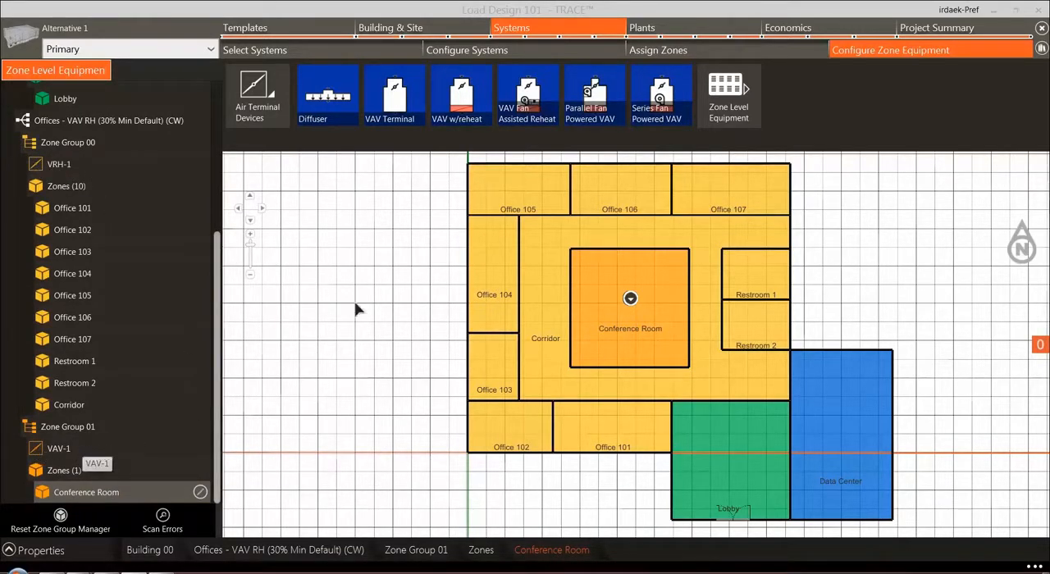
Add a Wall Convector to the Conference Room zone of the Offices VAV RH system
{"action": "left_click_drag", "start_coordinate": [666, 144], "coordinate": [937, 142]}
{"action": "left_click", "coordinate": [837, 96]}
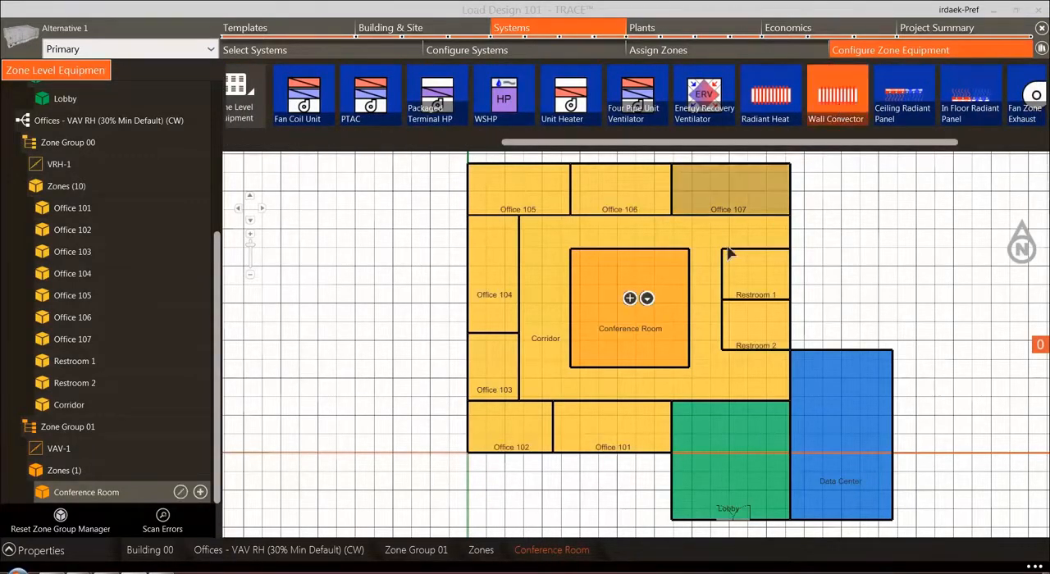
{"action": "left_click", "coordinate": [629, 298]}
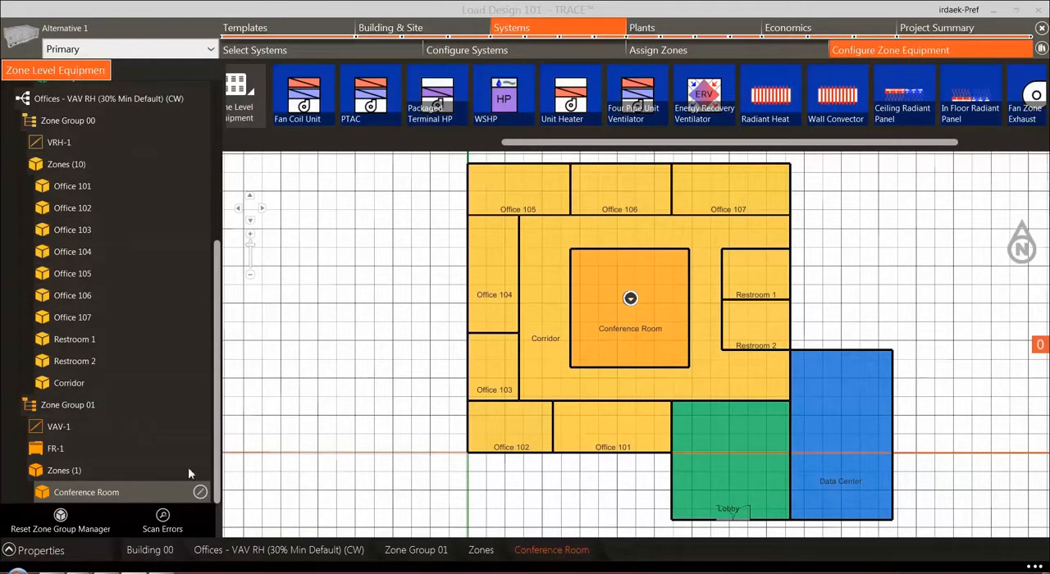
{"action": "left_click_drag", "start_coordinate": [217, 433], "coordinate": [218, 410]}
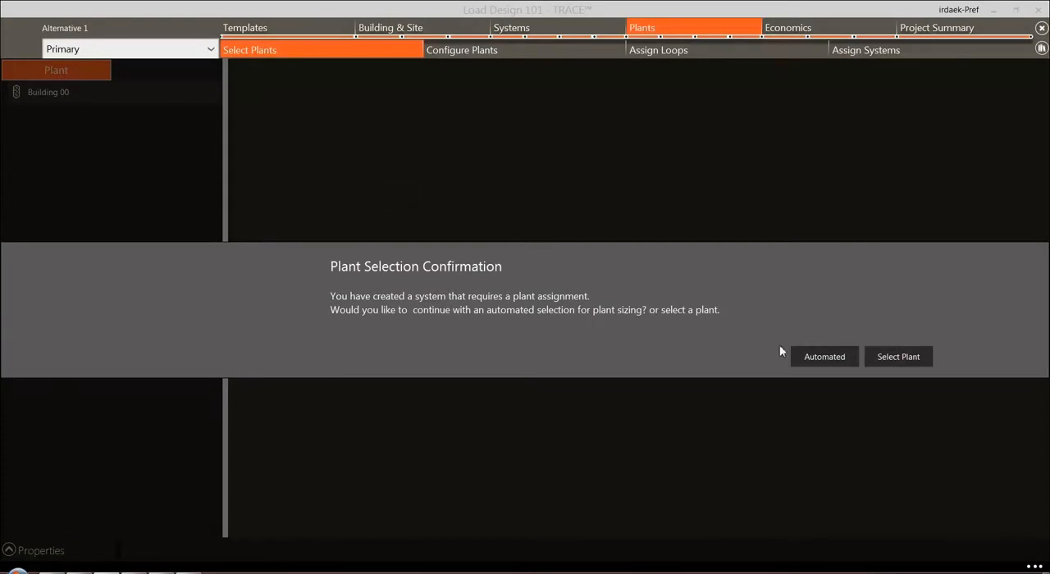
Use the automated plant selection for plant sizing
{"action": "left_click", "coordinate": [825, 357]}
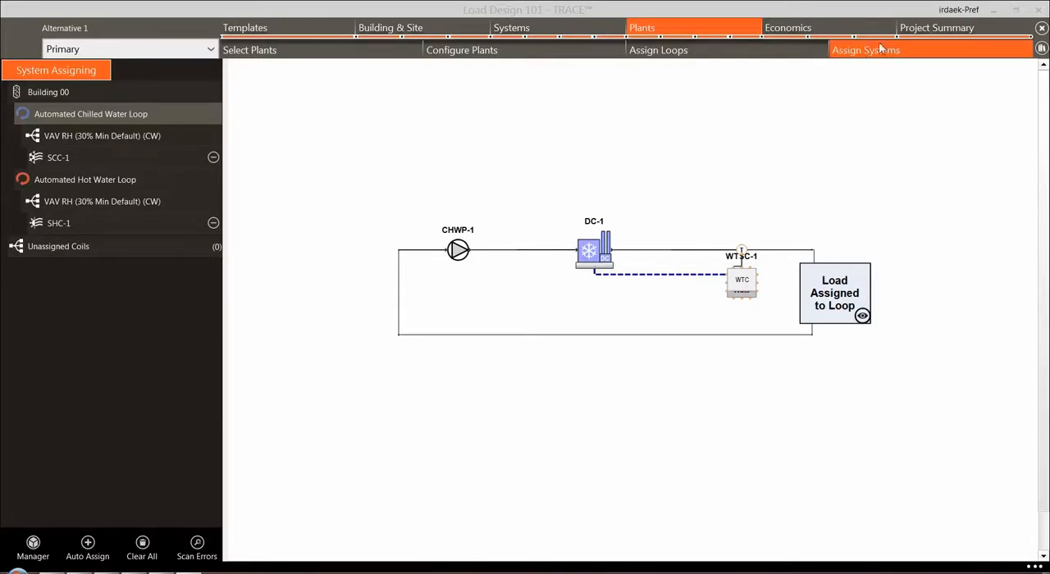
Open the project summary and examine the validation warnings for Systems
{"action": "left_click", "coordinate": [928, 30]}
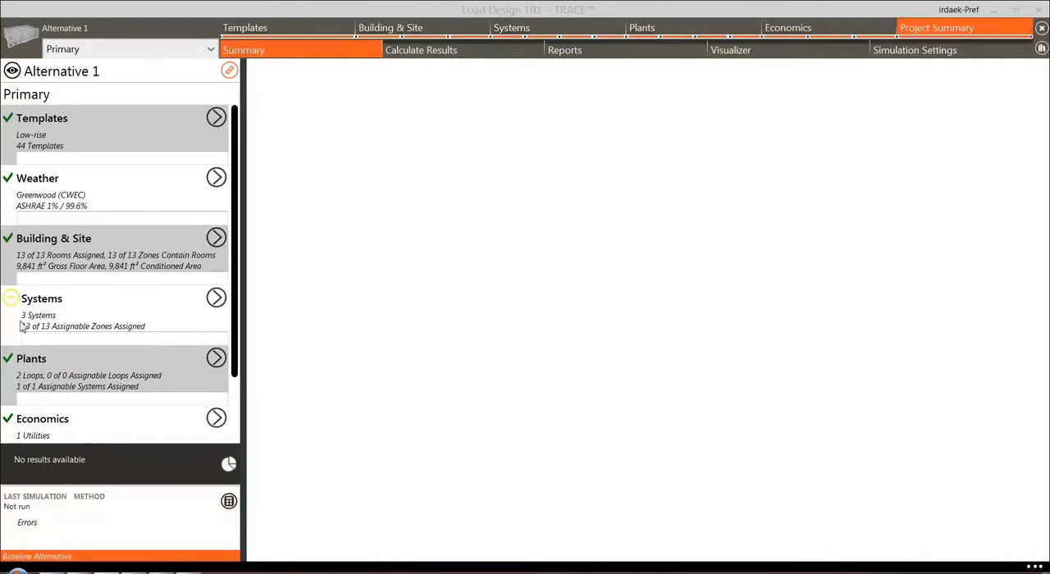
{"action": "left_click", "coordinate": [11, 299]}
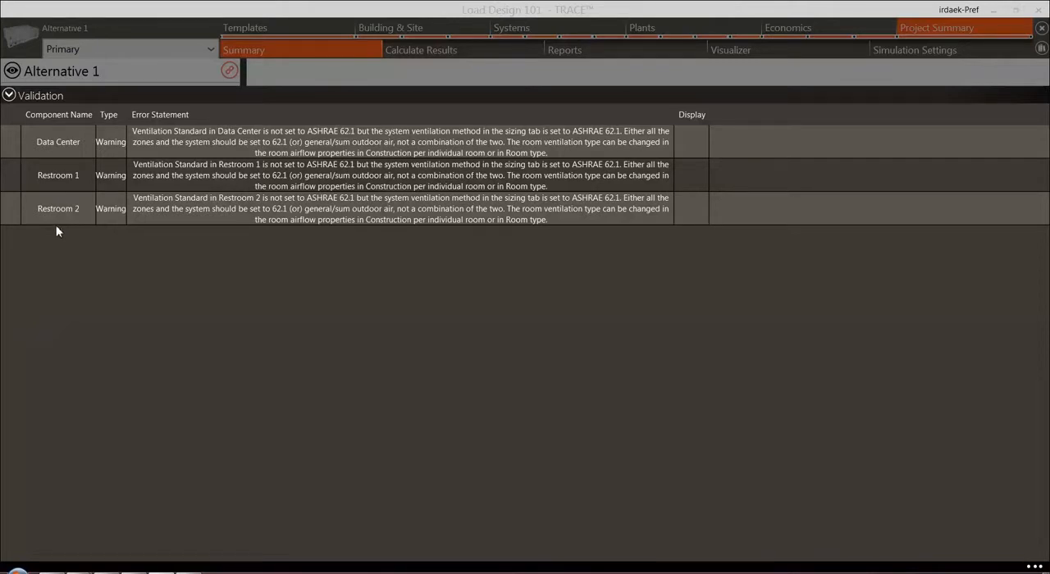
Close the validation list, add an alternative linked to Alternative 1, and un-link the new alternative's Weather
{"action": "left_click", "coordinate": [8, 96]}
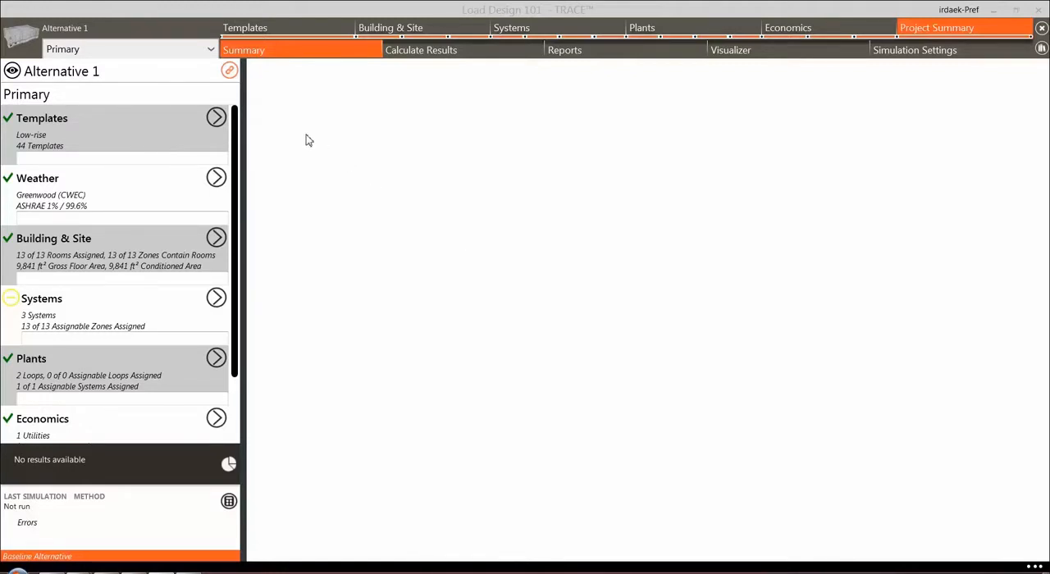
{"action": "left_click", "coordinate": [230, 72]}
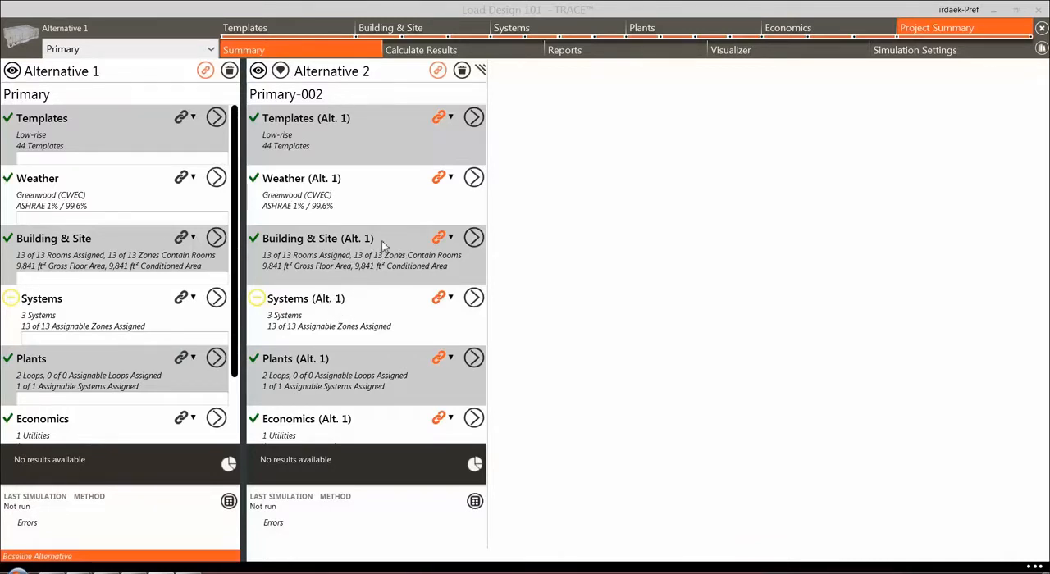
{"action": "left_click", "coordinate": [451, 178]}
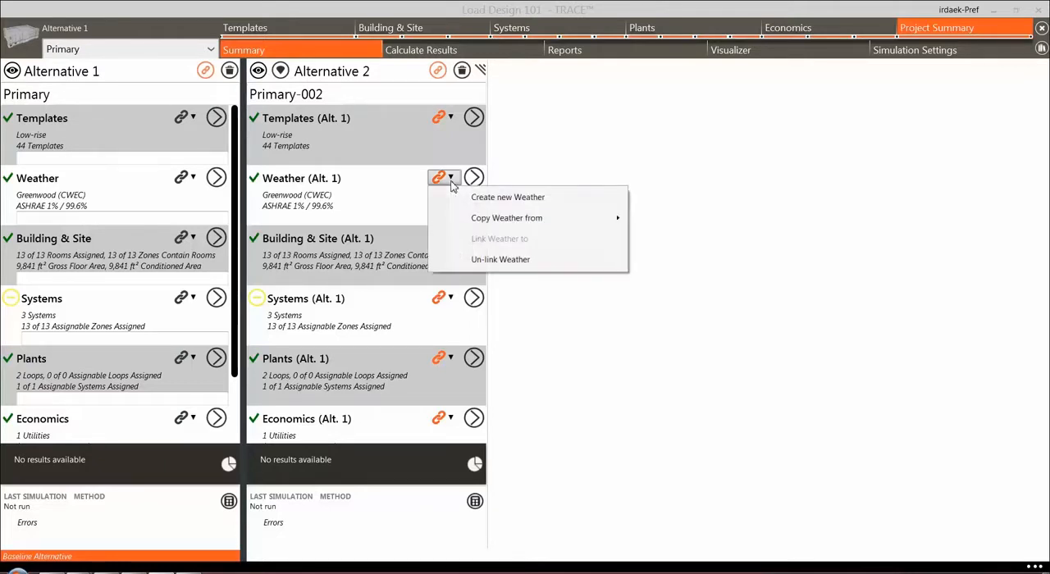
{"action": "left_click", "coordinate": [456, 263]}
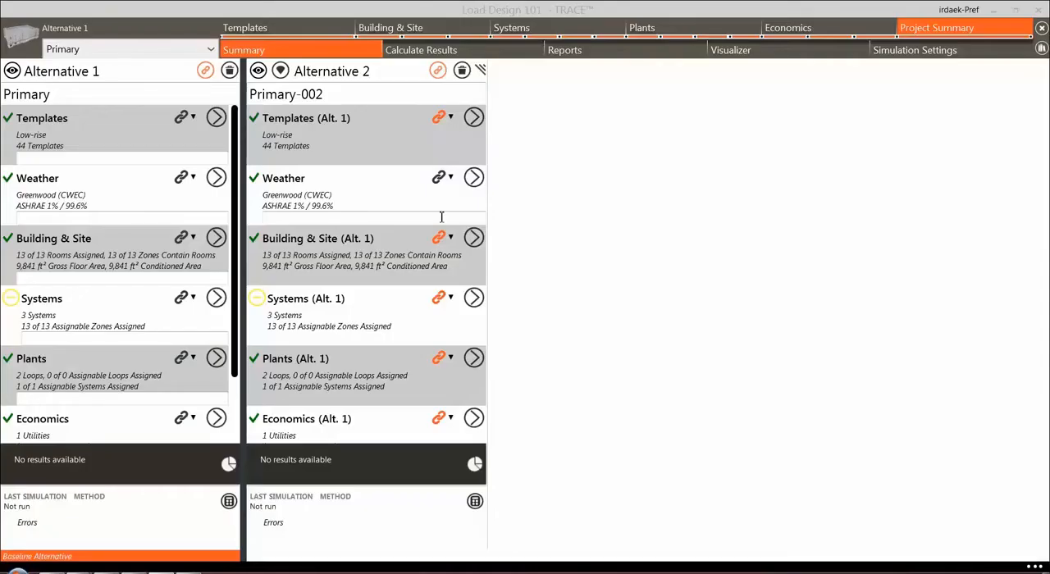
Un-link the Systems of the Primary-002 alternative so they are independent of Alternative 1
{"action": "left_click", "coordinate": [451, 299]}
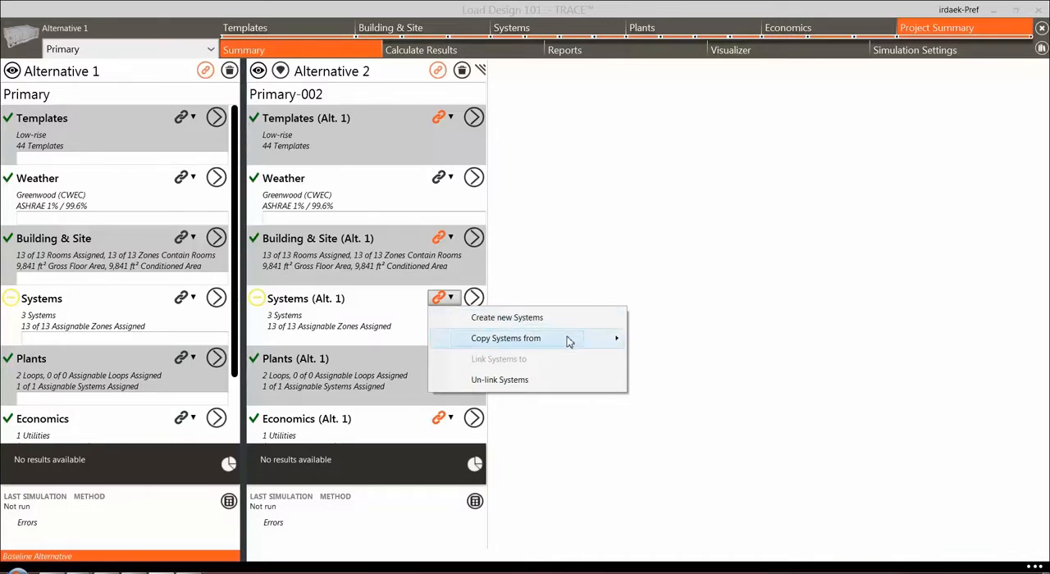
{"action": "mouse_move", "coordinate": [569, 342]}
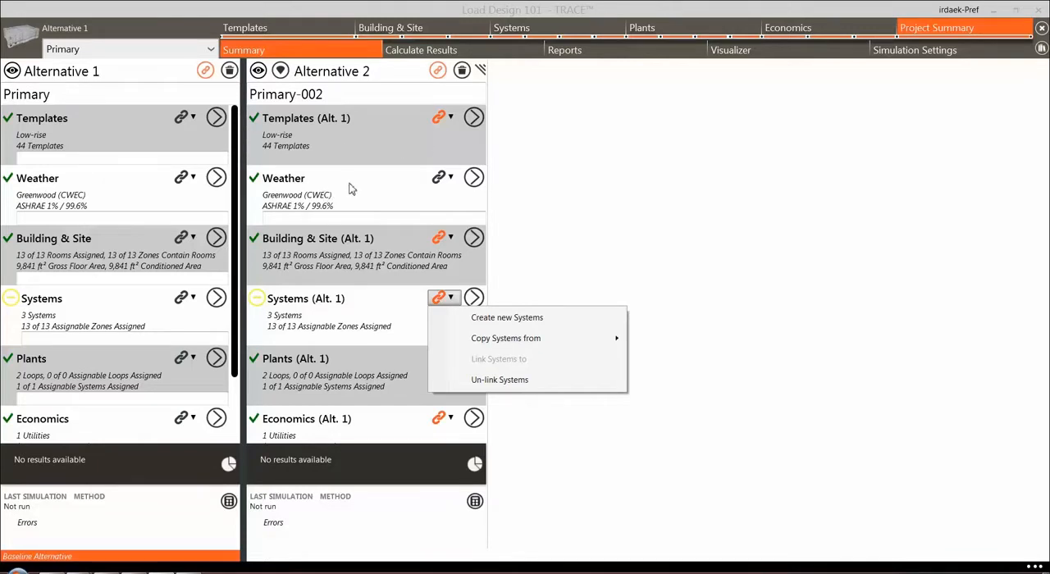
{"action": "left_click", "coordinate": [497, 381]}
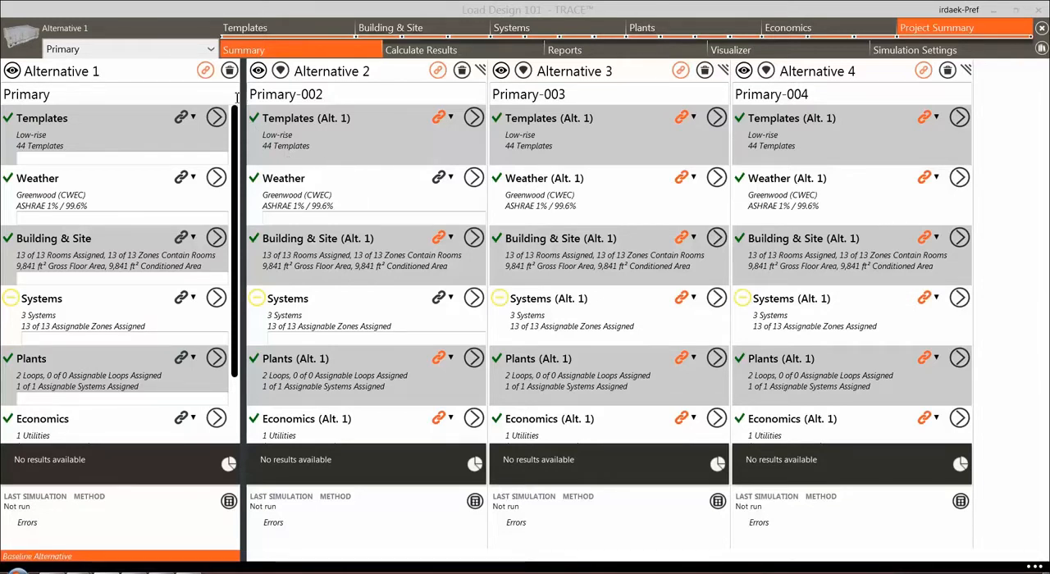
Try to delete the source Alternative 1, and delete Alternative 4 from the project summary
{"action": "left_click", "coordinate": [230, 71]}
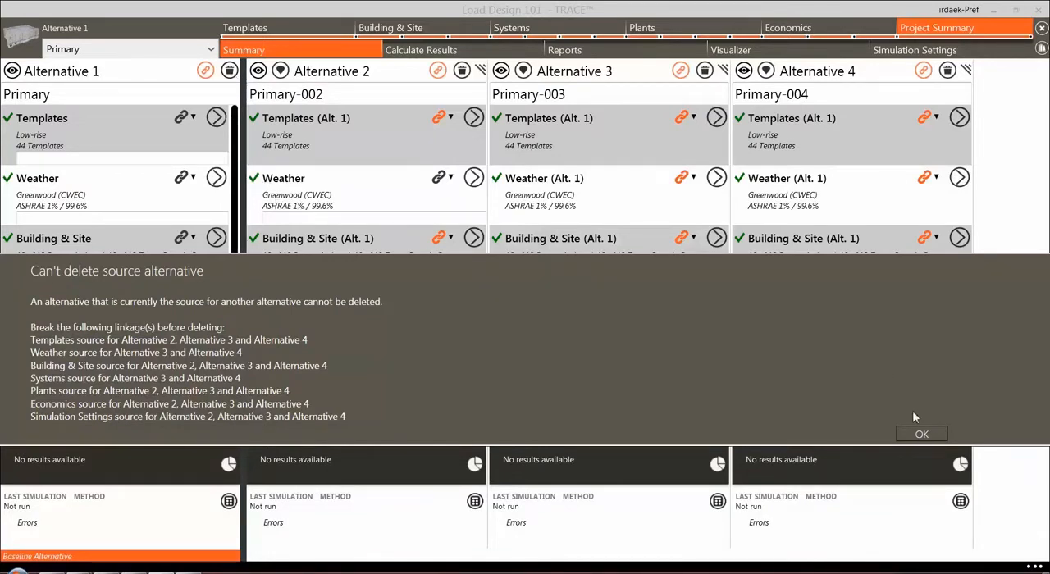
{"action": "left_click", "coordinate": [922, 435]}
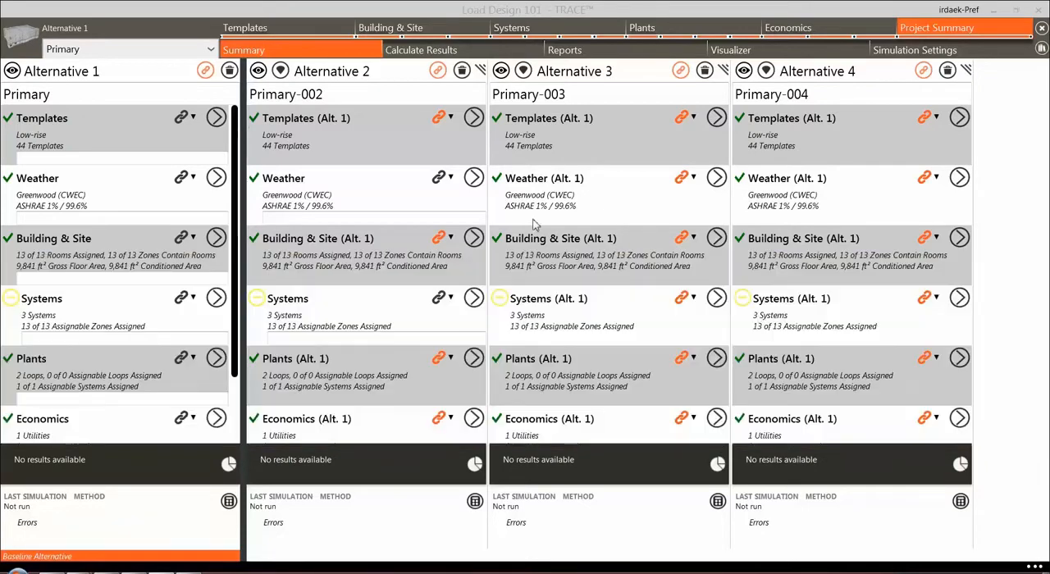
{"action": "left_click", "coordinate": [949, 71]}
{"action": "left_click", "coordinate": [864, 315]}
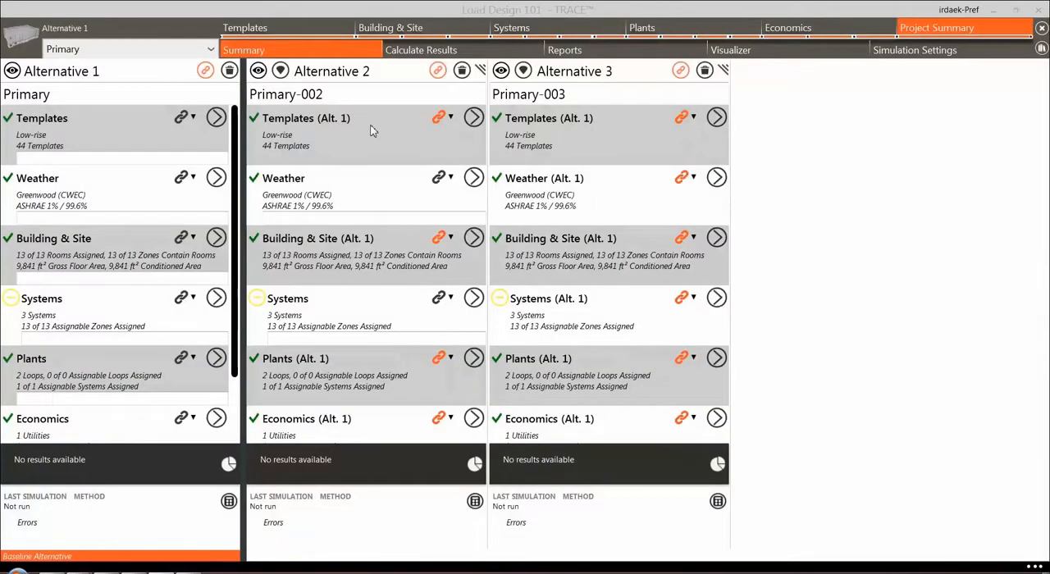
Collapse Alternatives 2 and 3 in the project summary and expand both again
{"action": "left_click", "coordinate": [258, 72]}
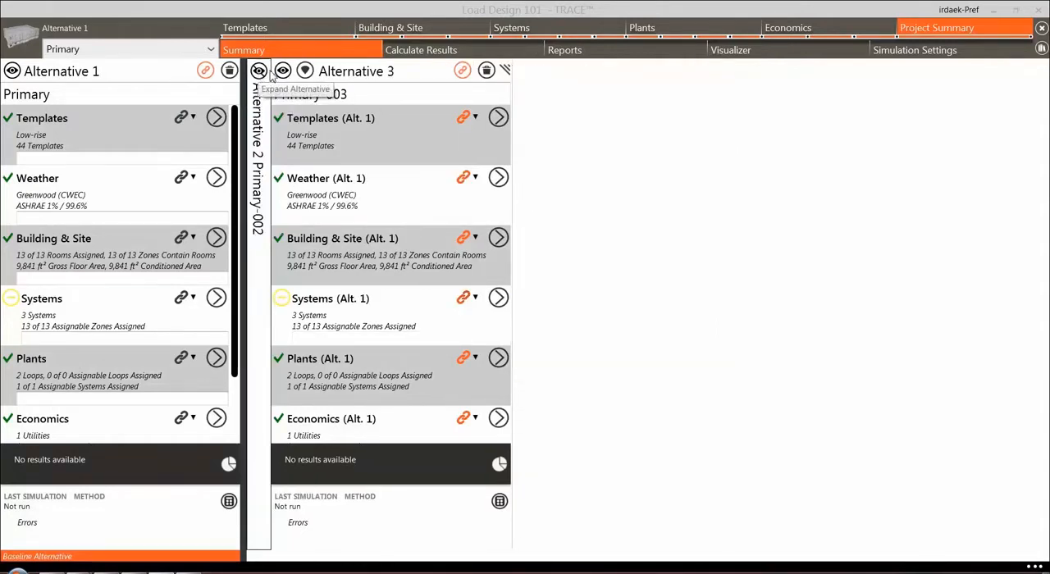
{"action": "left_click", "coordinate": [282, 72]}
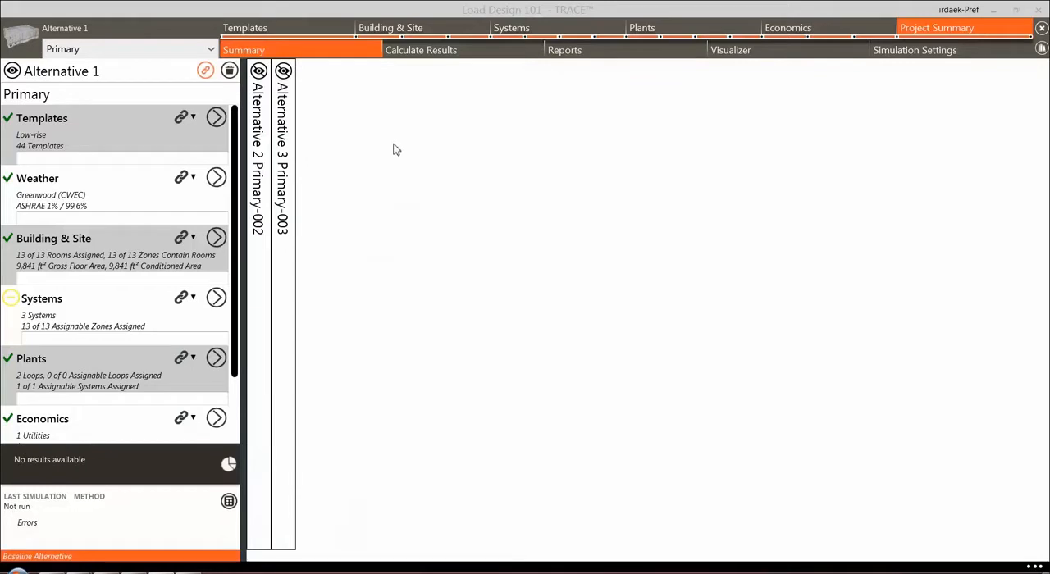
{"action": "left_click", "coordinate": [283, 72]}
{"action": "left_click", "coordinate": [259, 72]}
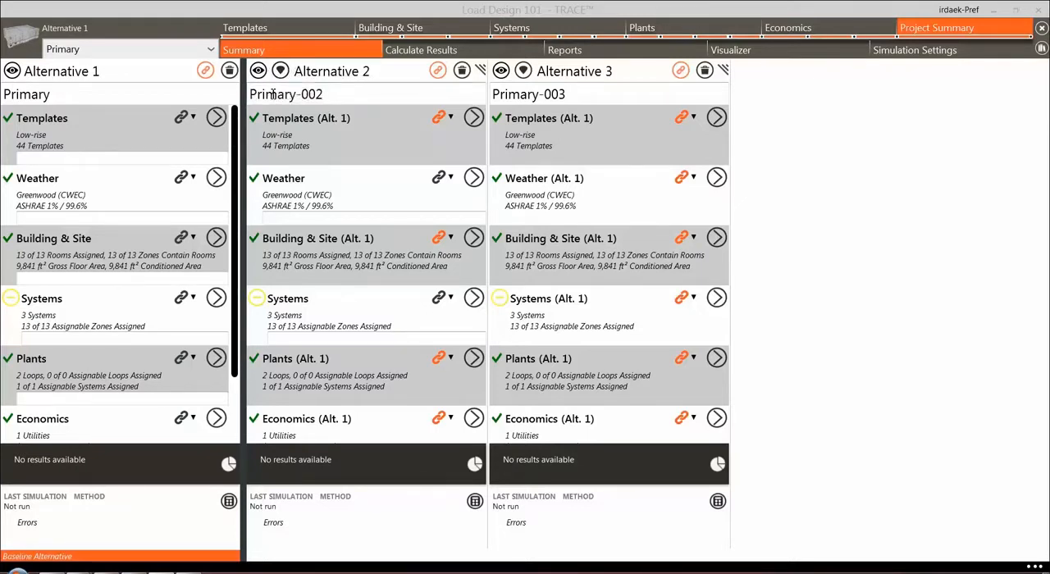
Make Alternative 2 the baseline and revert it, and swap the order of Alternatives 2 and 3 and back
{"action": "left_click", "coordinate": [281, 71]}
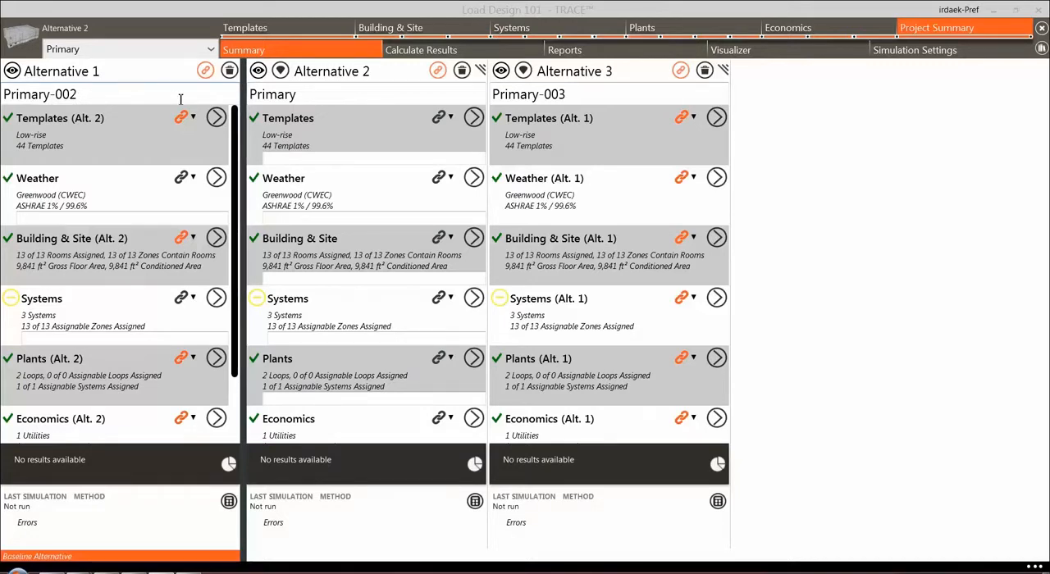
{"action": "left_click", "coordinate": [282, 73]}
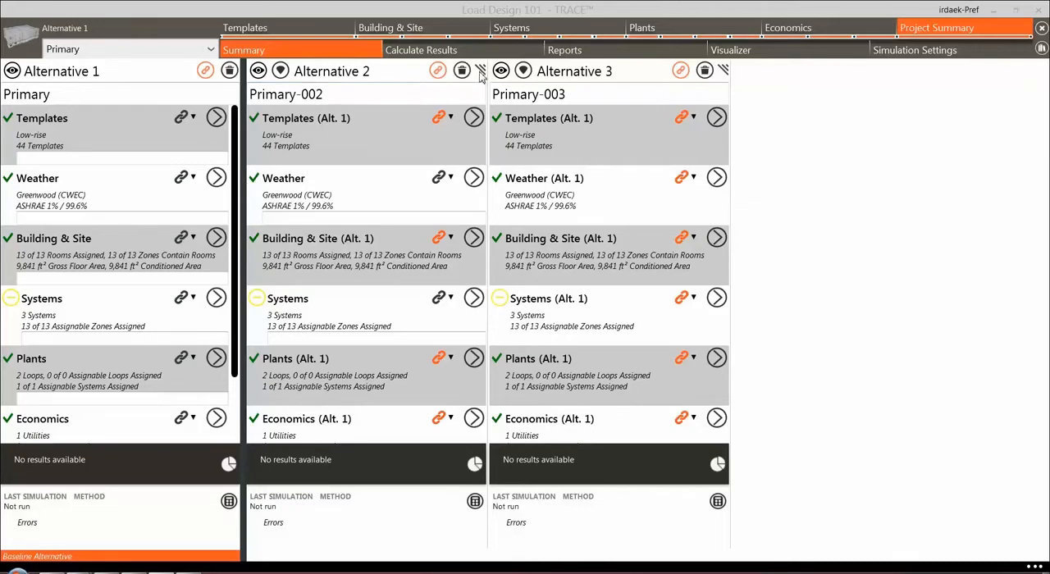
{"action": "left_click_drag", "start_coordinate": [483, 72], "coordinate": [726, 77]}
{"action": "left_click_drag", "start_coordinate": [482, 72], "coordinate": [238, 78]}
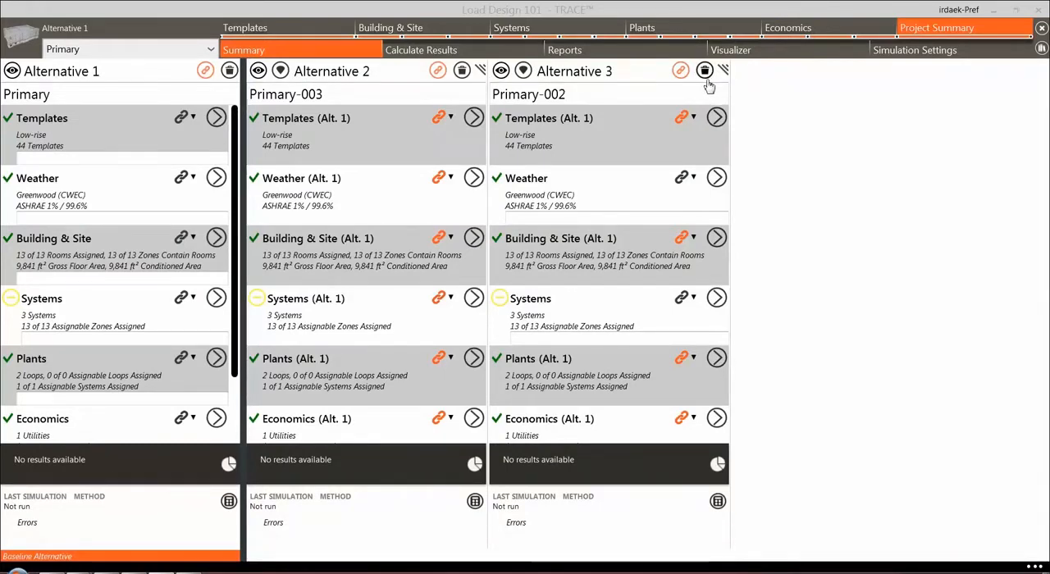
{"action": "left_click_drag", "start_coordinate": [480, 71], "coordinate": [737, 71]}
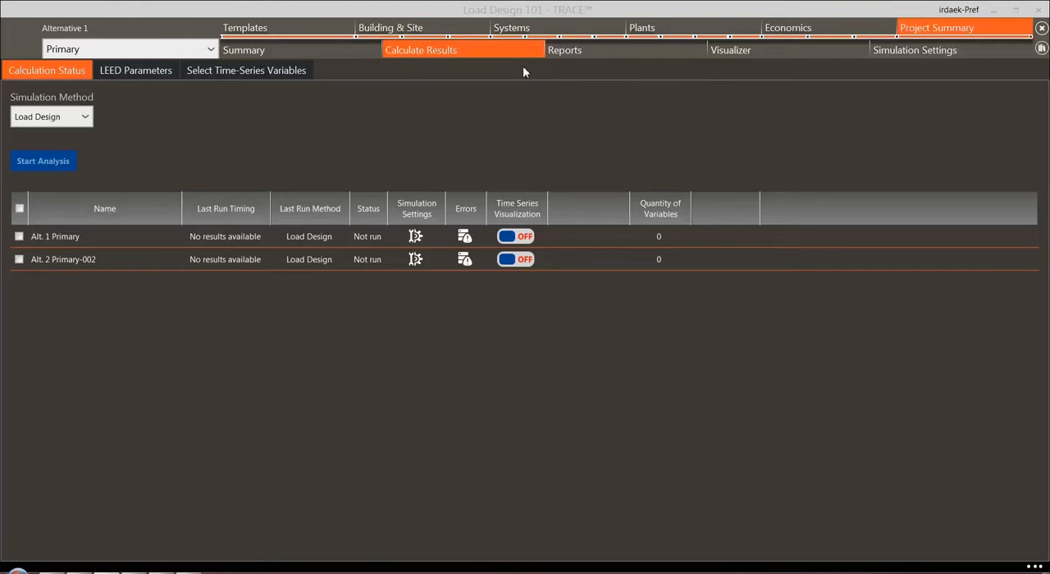
Include Alt. 1 Primary in the analysis with Time Series Visualization on, choosing Fan Power and System Airflow as output variables
{"action": "left_click", "coordinate": [19, 238]}
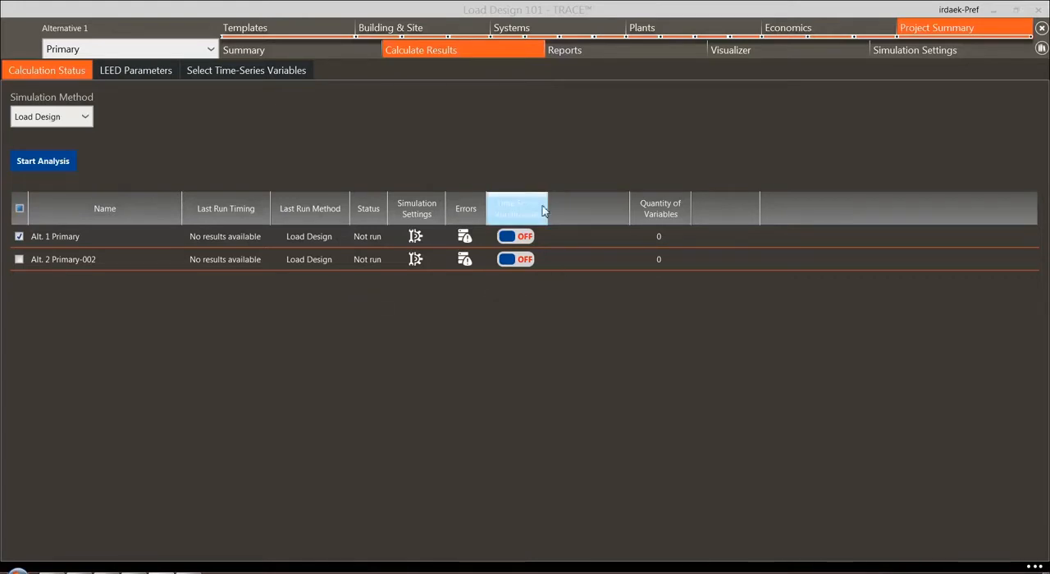
{"action": "left_click", "coordinate": [518, 239]}
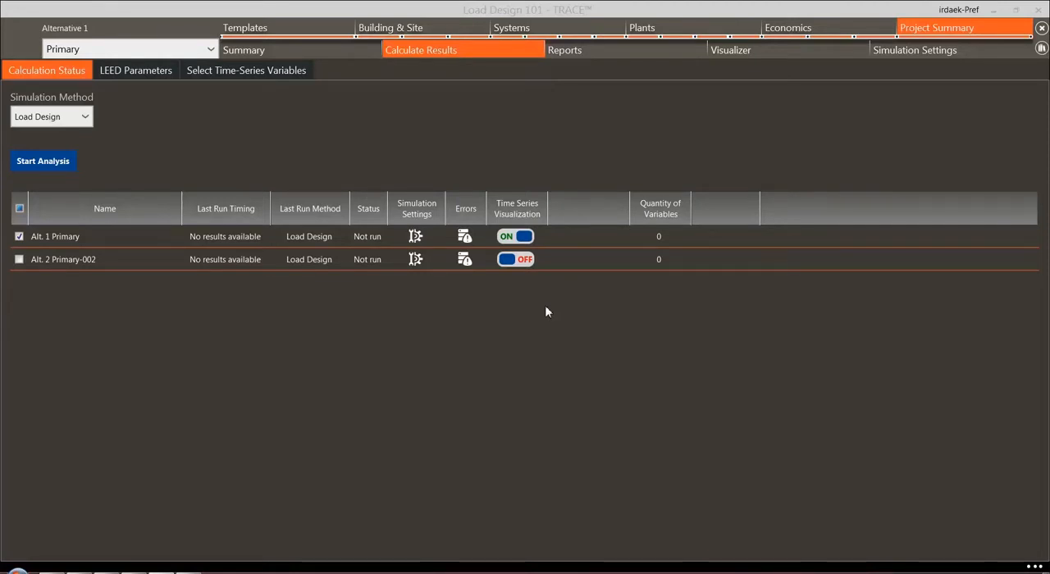
{"action": "left_click", "coordinate": [230, 72]}
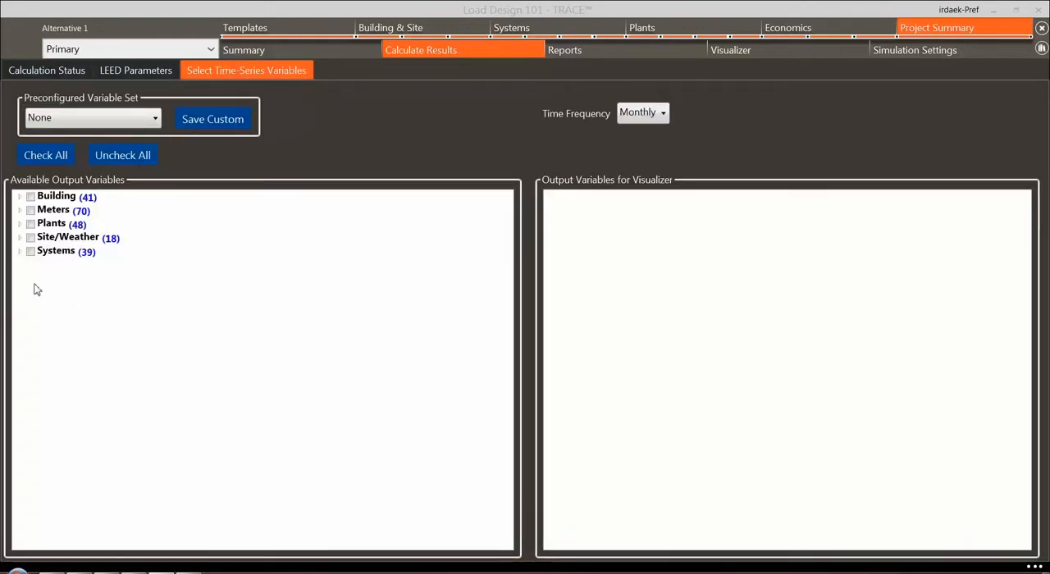
{"action": "left_click", "coordinate": [19, 251]}
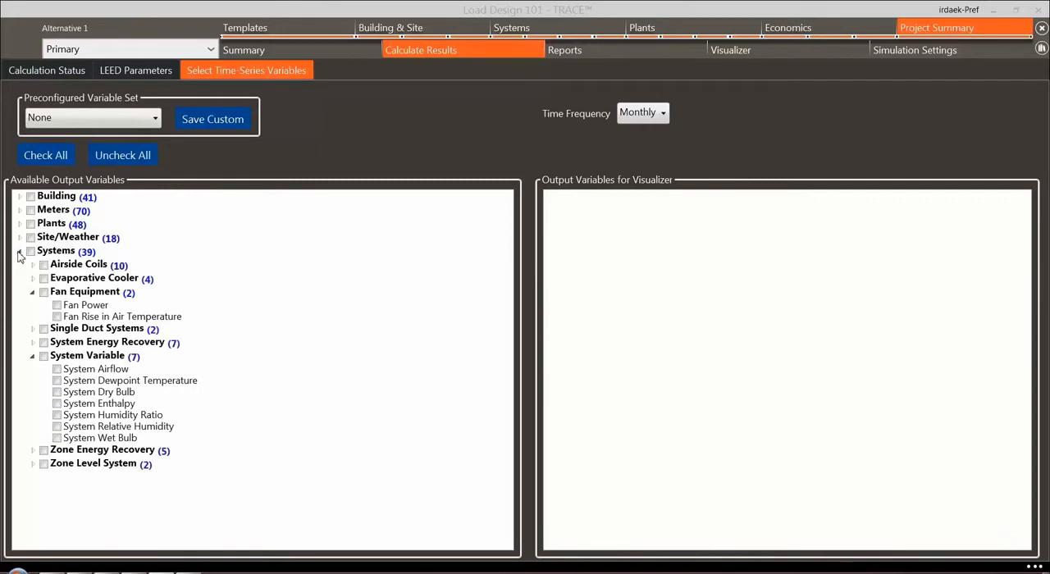
{"action": "left_click", "coordinate": [58, 306]}
{"action": "left_click", "coordinate": [56, 369]}
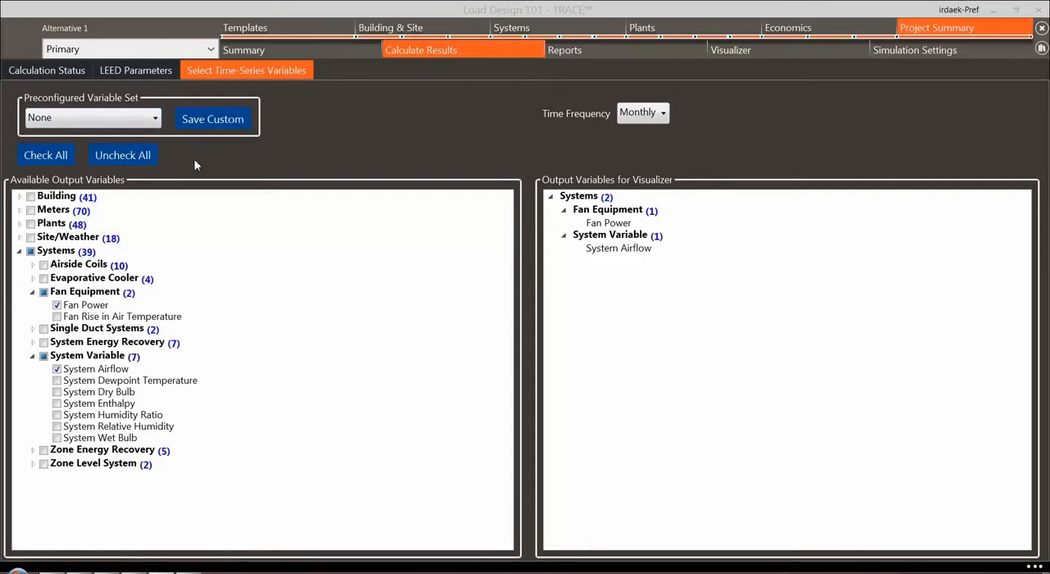
Review the general simulation settings and the load design parameters for Alternative 1
{"action": "left_click", "coordinate": [34, 74]}
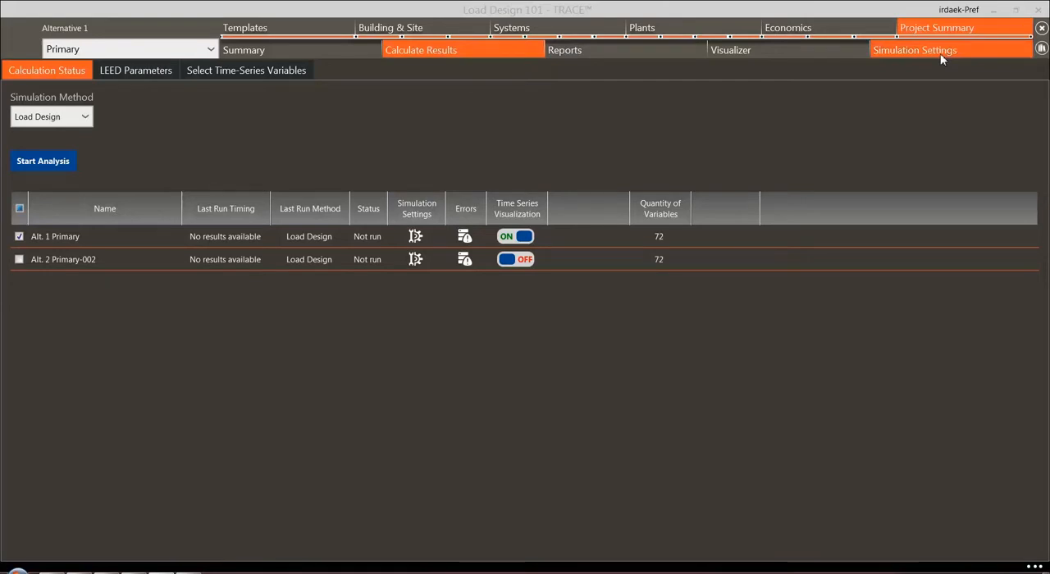
{"action": "left_click", "coordinate": [416, 237]}
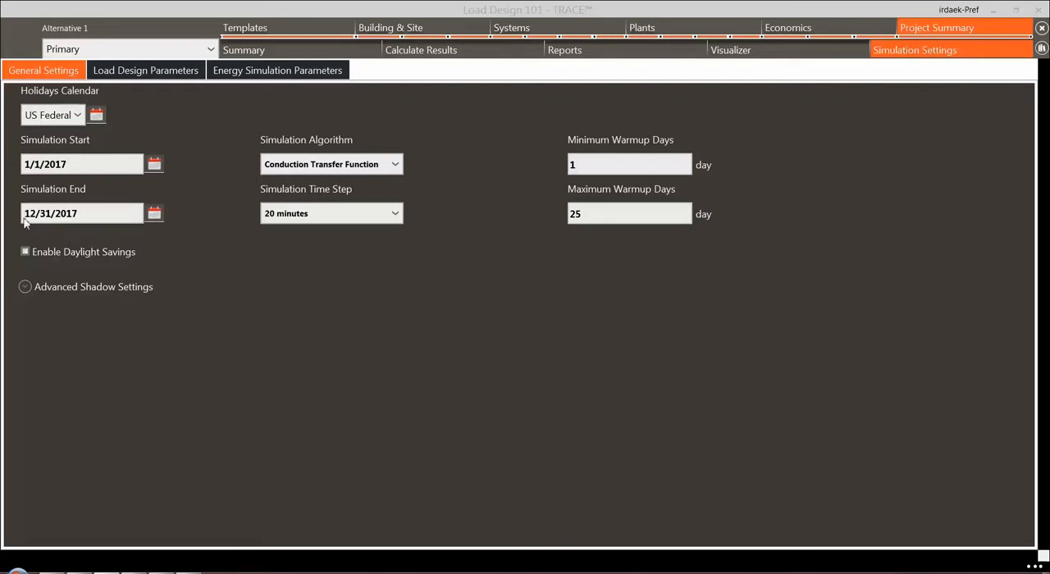
{"action": "left_click", "coordinate": [166, 72]}
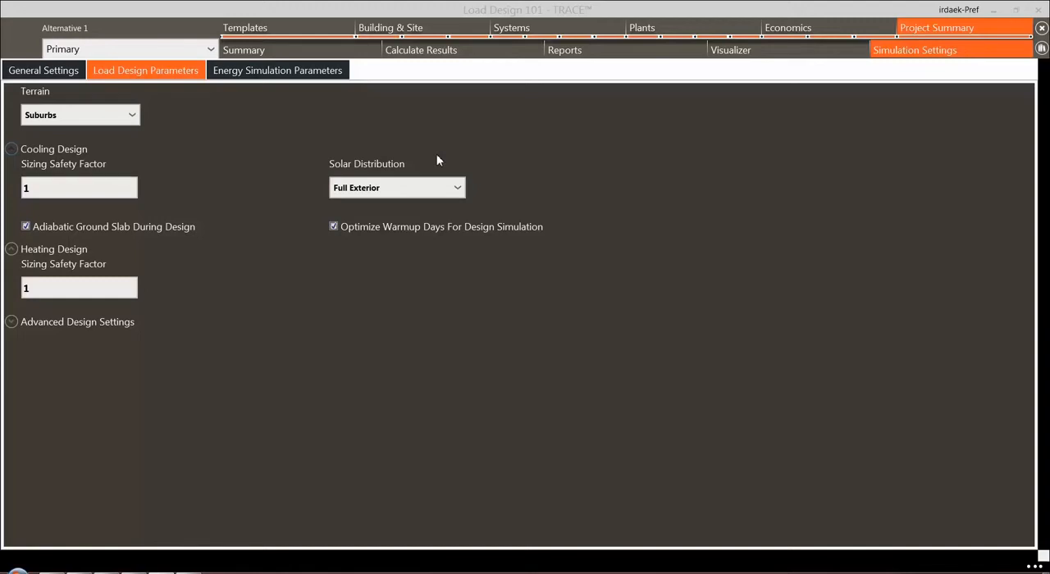
Add a linked alternative in the project summary and rename Alternative 1 as "Data Center w/ UFAD"
{"action": "left_click", "coordinate": [287, 50]}
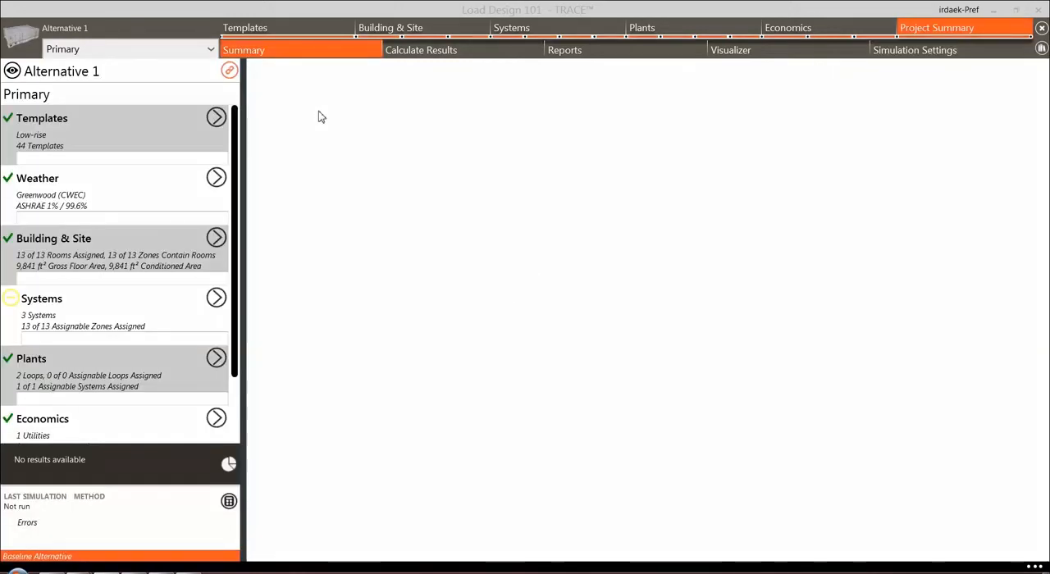
{"action": "left_click", "coordinate": [231, 74]}
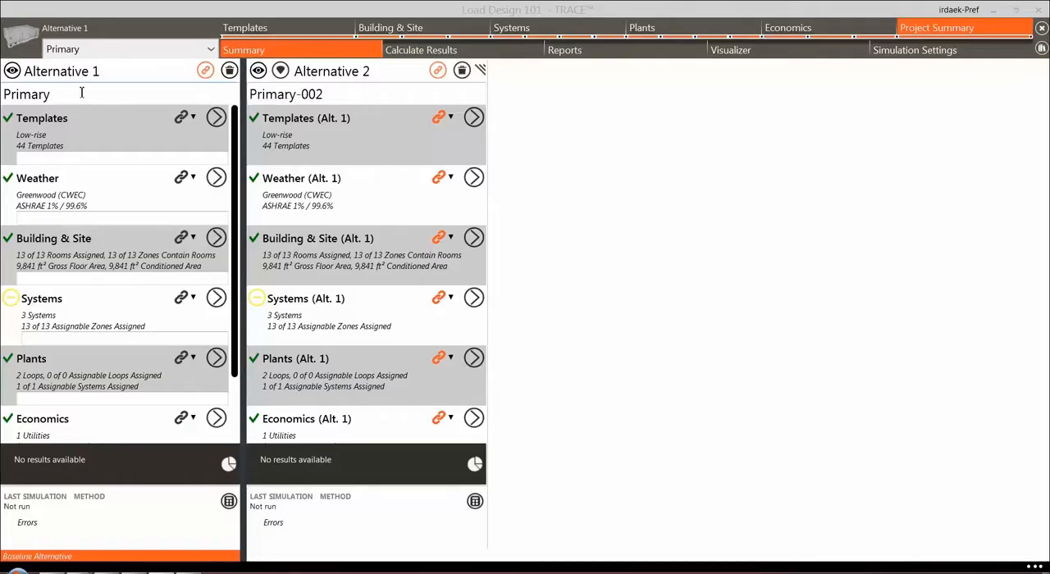
{"action": "left_click_drag", "start_coordinate": [49, 95], "coordinate": [4, 93]}
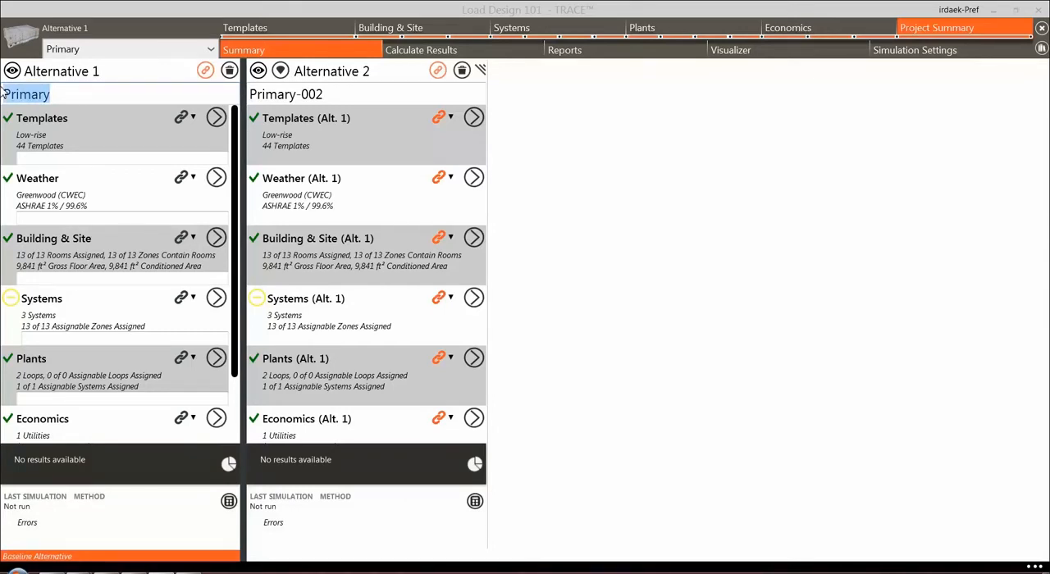
{"action": "type", "text": "Dat"}
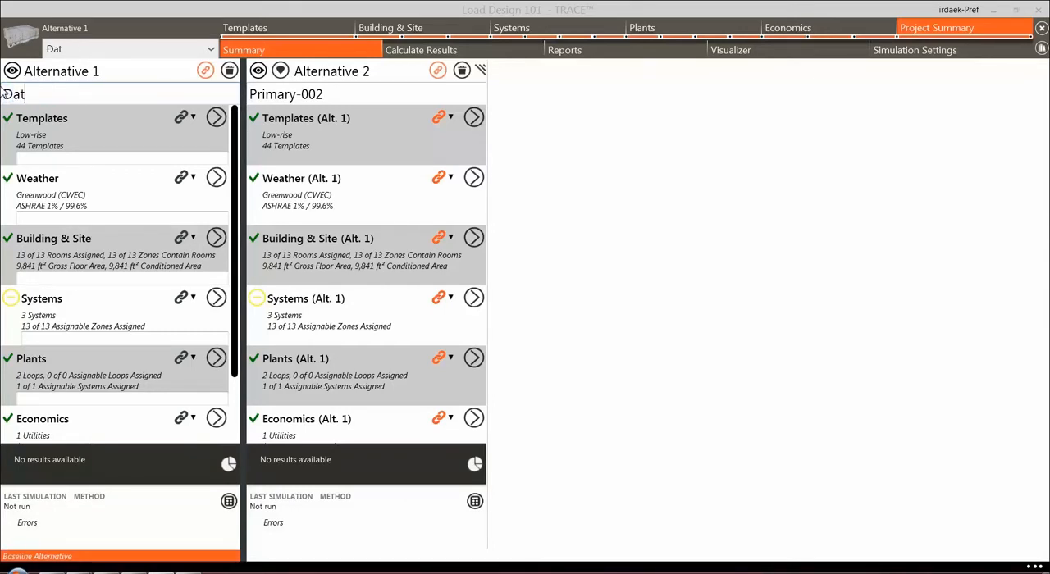
{"action": "type", "text": "a Center w/"}
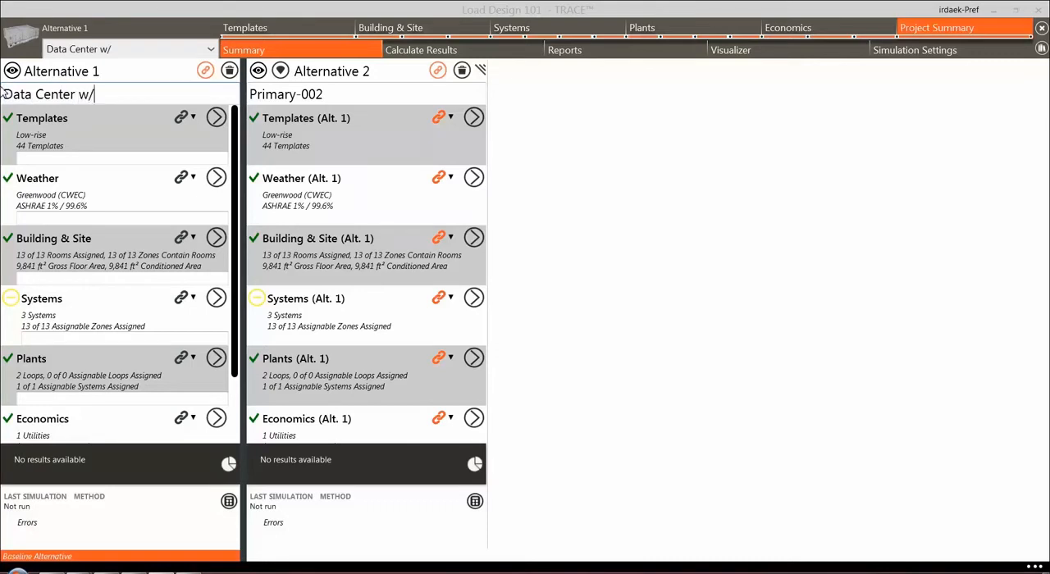
{"action": "type", "text": " UFAD"}
Rename Alternative 2 as "Data Center w/ CRAC"
{"action": "left_click", "coordinate": [289, 95]}
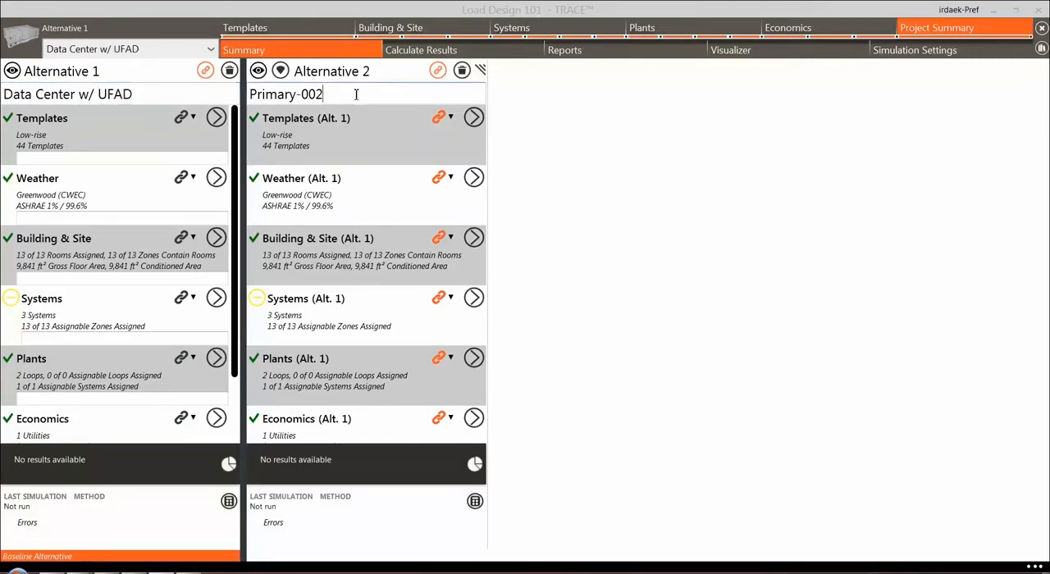
{"action": "triple_click", "coordinate": [289, 96]}
{"action": "type", "text": "D"}
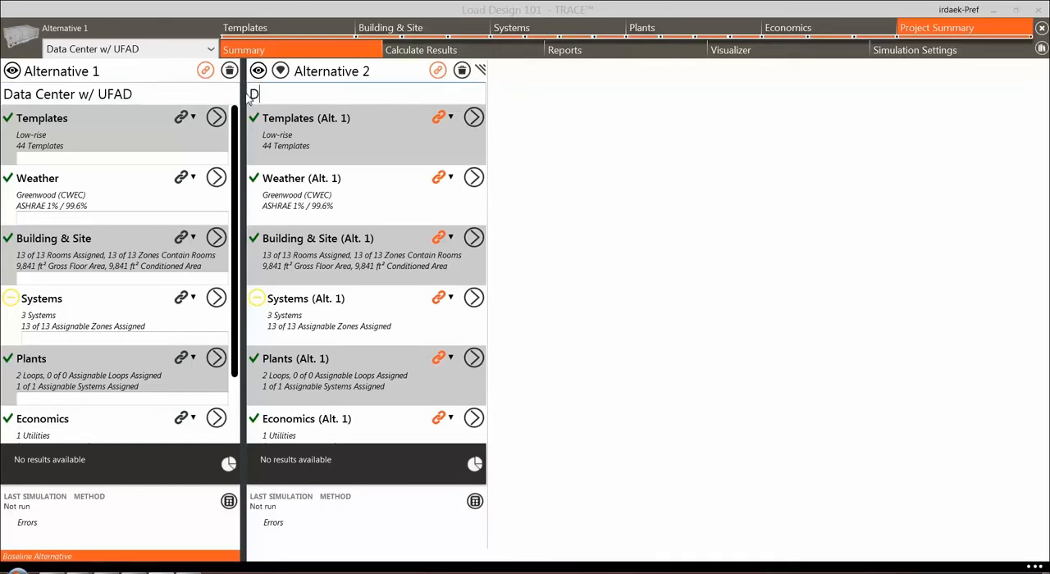
{"action": "type", "text": "ata Center w/ CRAC"}
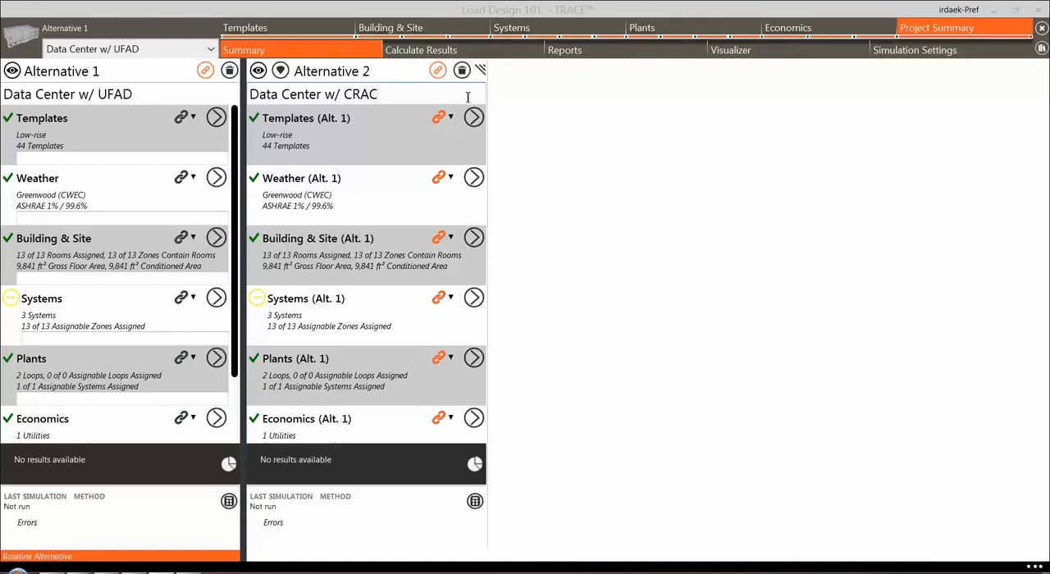
{"action": "left_click", "coordinate": [551, 102]}
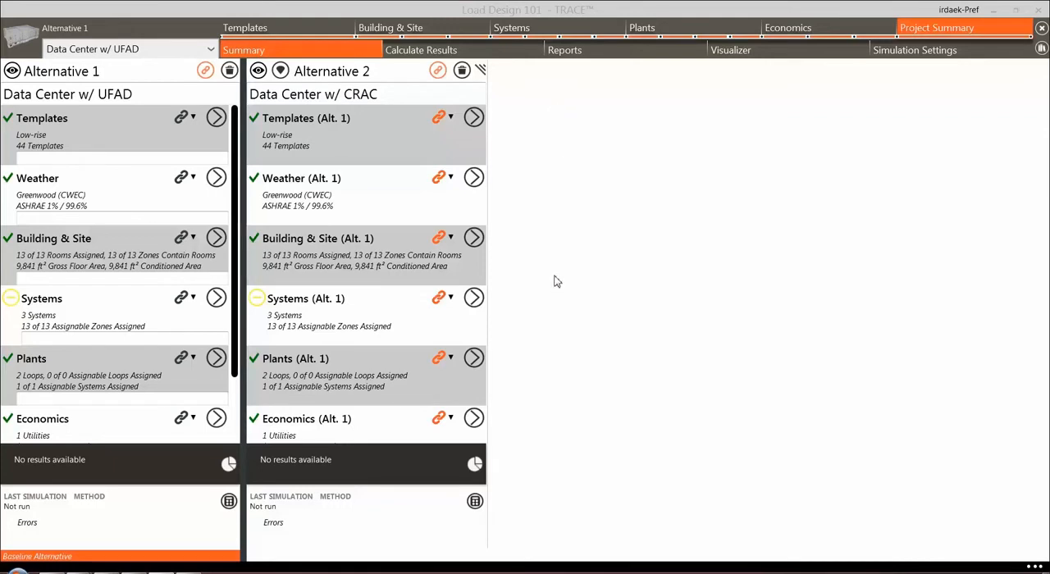
Un-link the Systems of Alternative 2 from Alternative 1 and open the Data Center w/ CRAC systems
{"action": "left_click", "coordinate": [453, 300]}
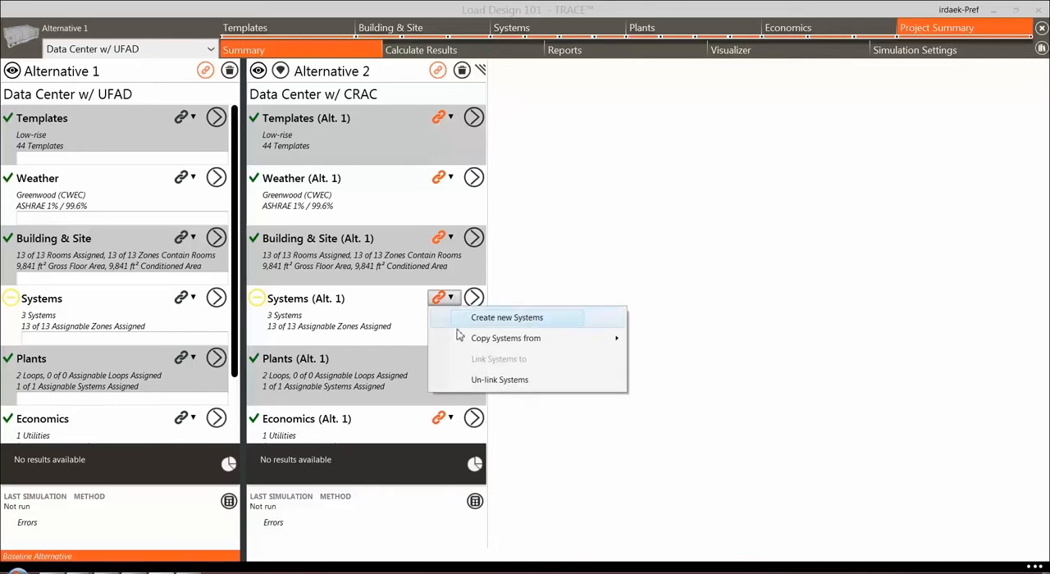
{"action": "left_click", "coordinate": [498, 381]}
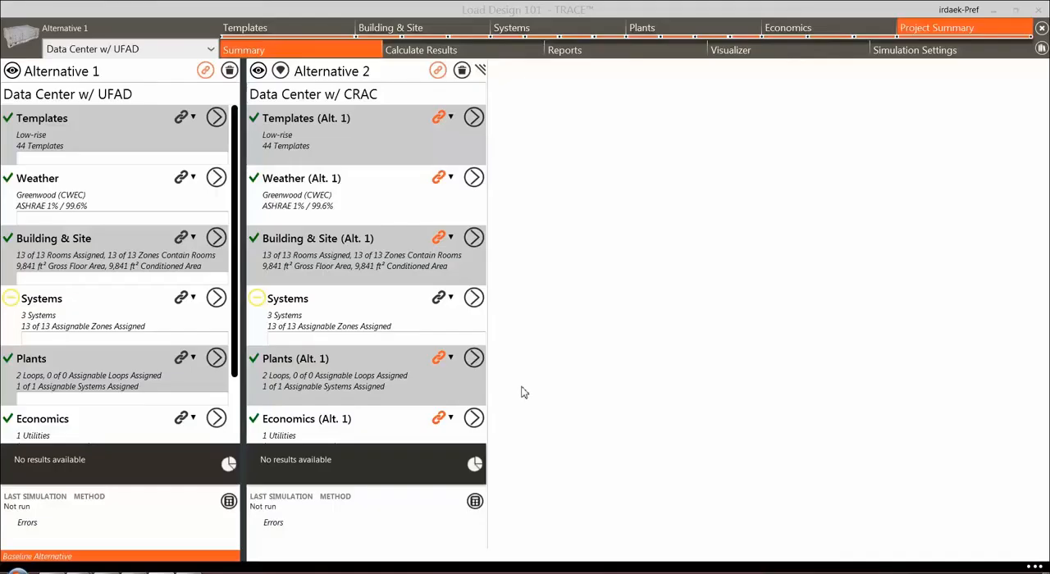
{"action": "left_click", "coordinate": [475, 298]}
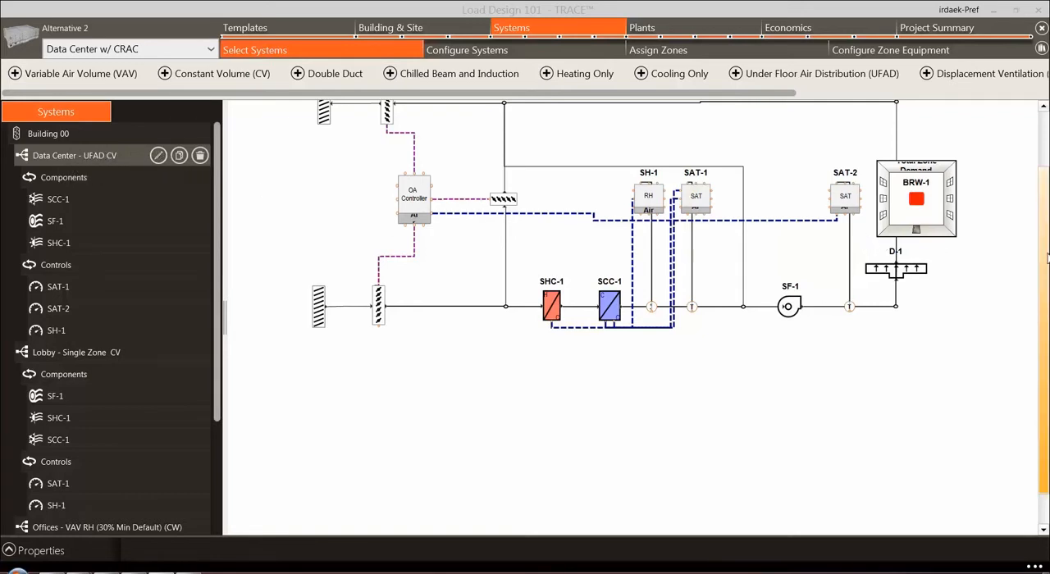
Delete the Data Center - UFAD CV system and add a cooling-only CRAC system, Computer Room Unit, in its place
{"action": "scroll", "coordinate": [1040, 259], "scroll_direction": "up", "scroll_amount": 2}
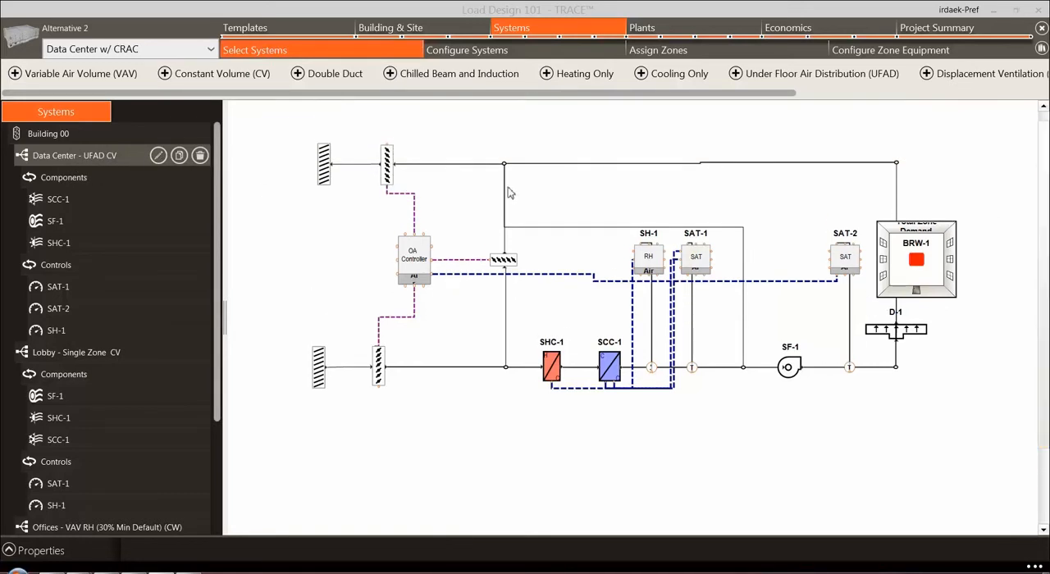
{"action": "left_click", "coordinate": [199, 158]}
{"action": "left_click", "coordinate": [672, 76]}
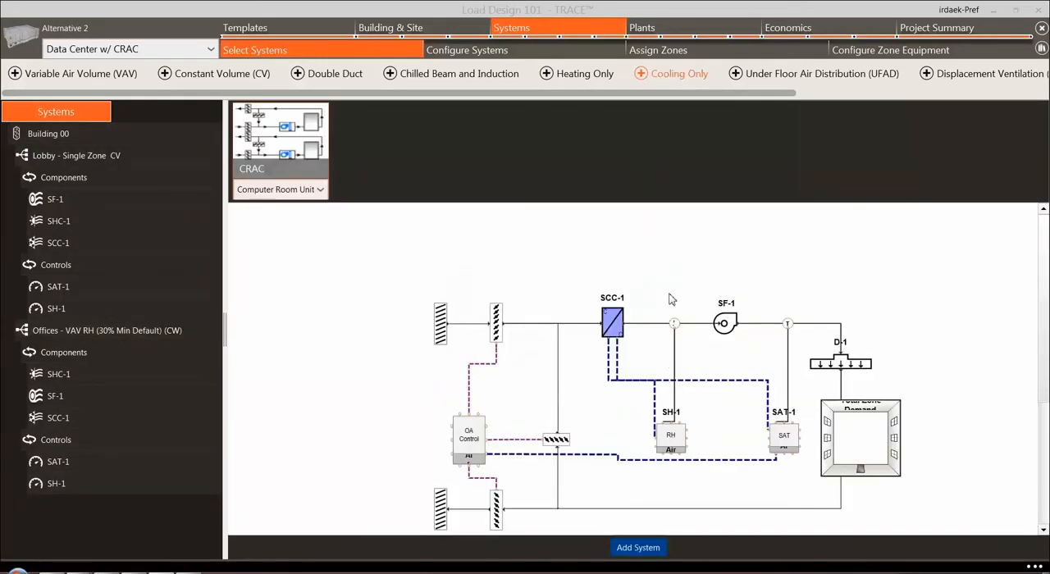
{"action": "left_click", "coordinate": [645, 549]}
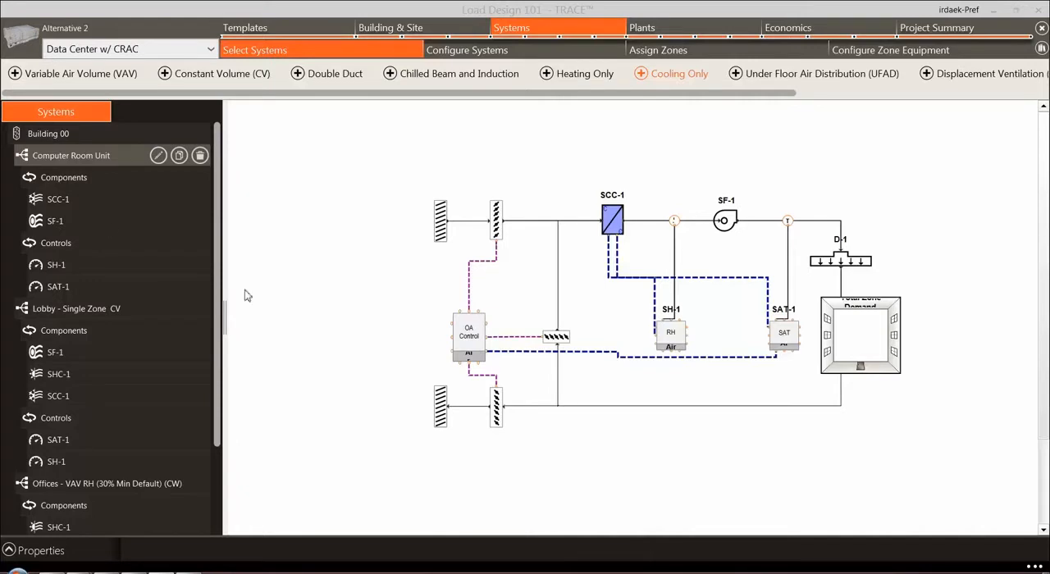
Rename the Computer Room Unit system as "Data Center - Computer Room Unit"
{"action": "left_click", "coordinate": [44, 160]}
{"action": "right_click", "coordinate": [37, 161]}
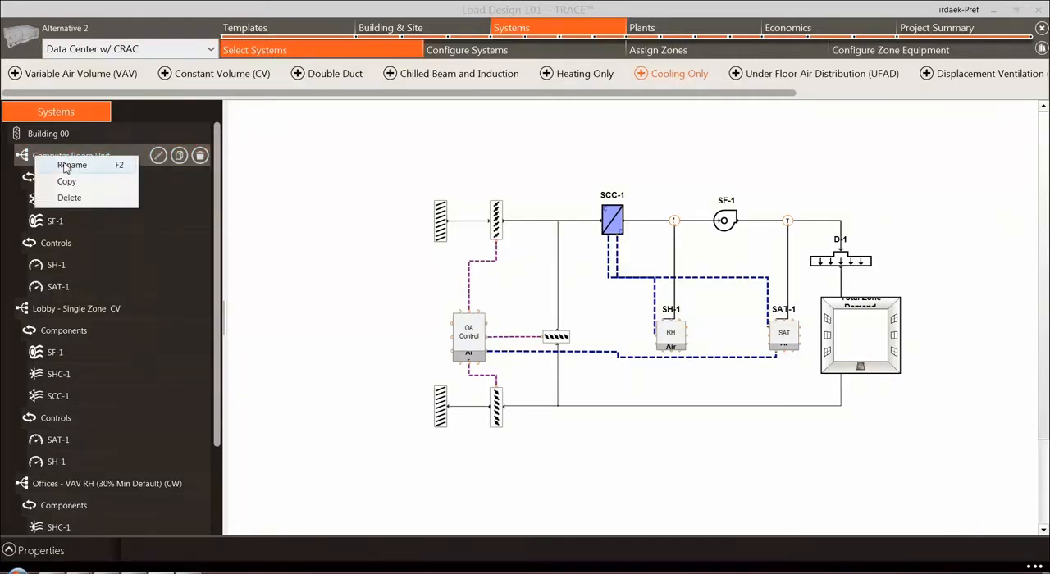
{"action": "left_click", "coordinate": [39, 164]}
{"action": "left_click", "coordinate": [35, 155]}
{"action": "type", "text": "Data Center "}
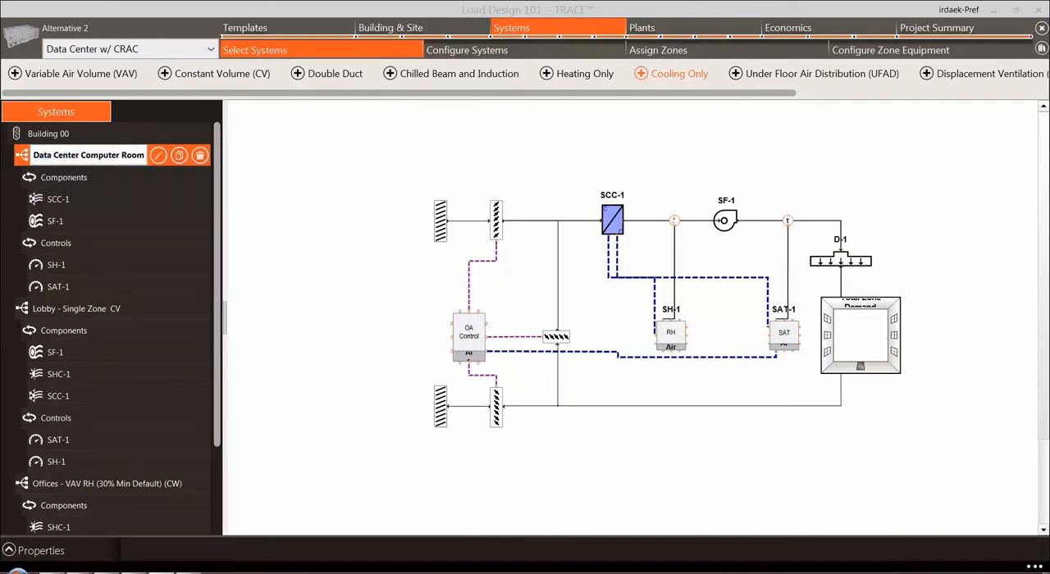
{"action": "type", "text": "-"}
{"action": "left_click", "coordinate": [85, 310]}
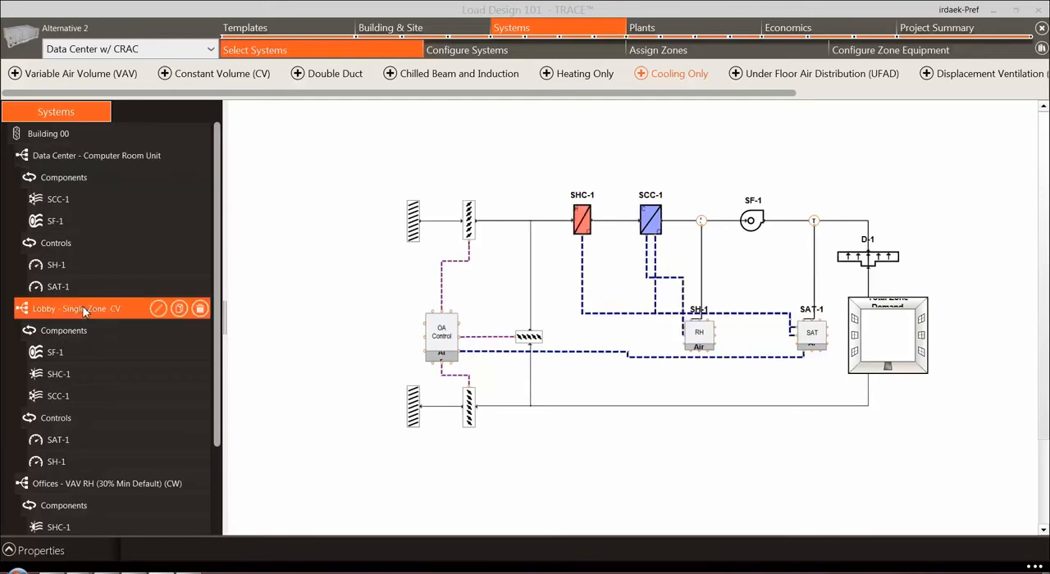
Assign the Data Center zone to the Data Center - Computer Room Unit system
{"action": "left_click", "coordinate": [686, 52]}
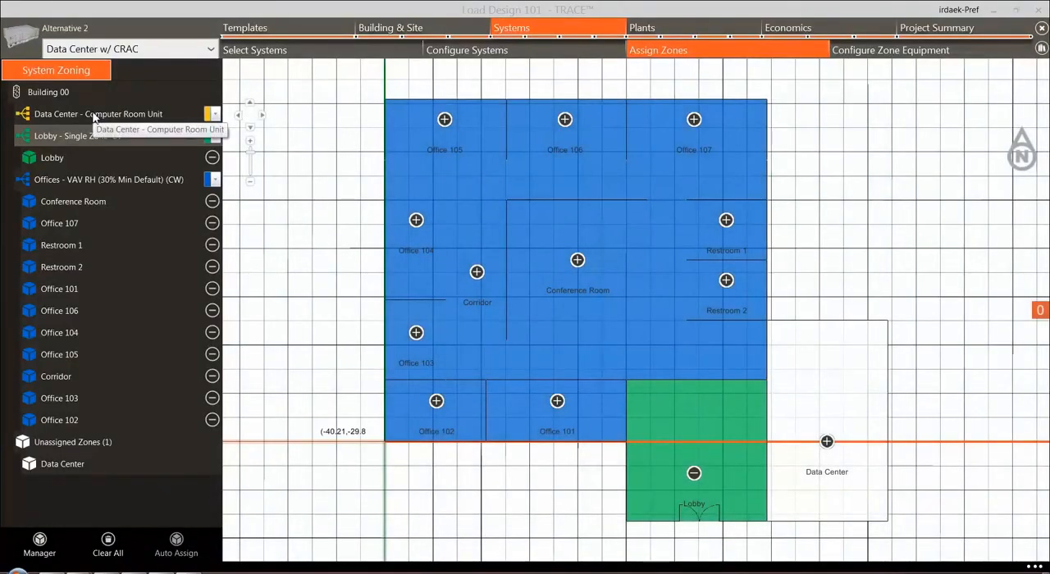
{"action": "left_click", "coordinate": [94, 117]}
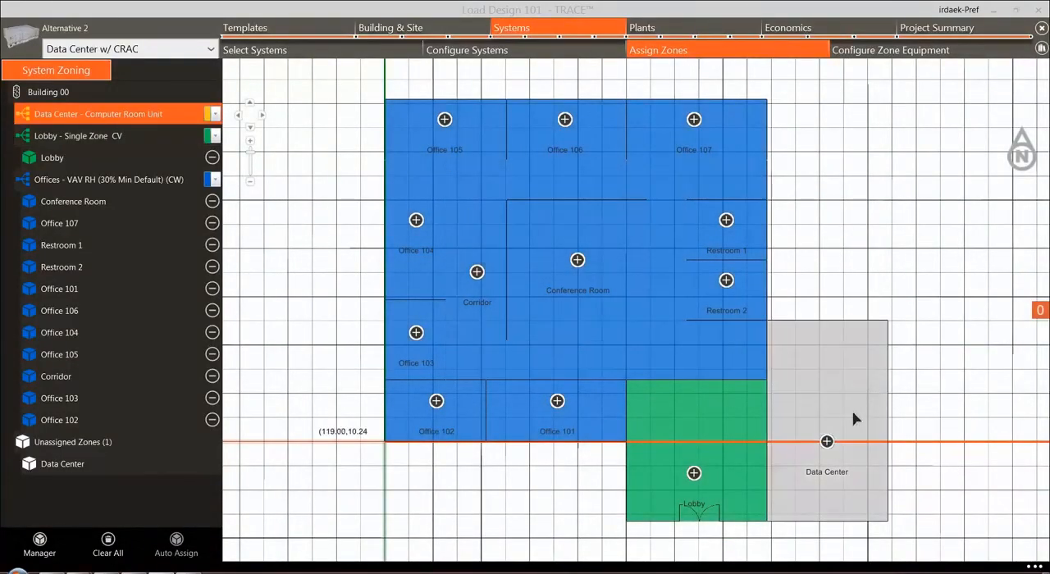
{"action": "left_click", "coordinate": [827, 442]}
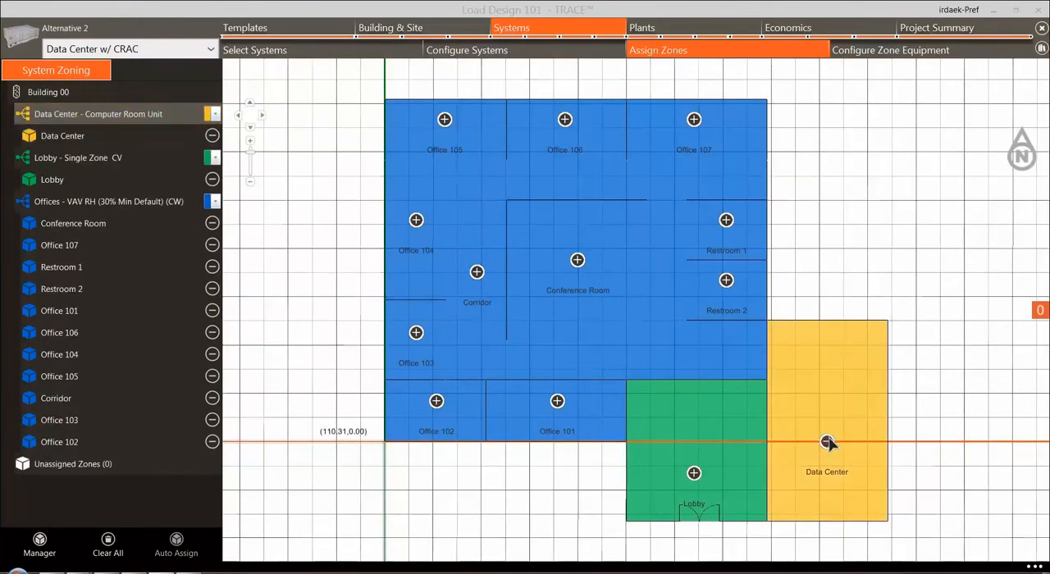
Select both alternatives, Data Center w/ UFAD and Data Center w/ CRAC, and run the Load Design analysis
{"action": "left_click", "coordinate": [911, 30]}
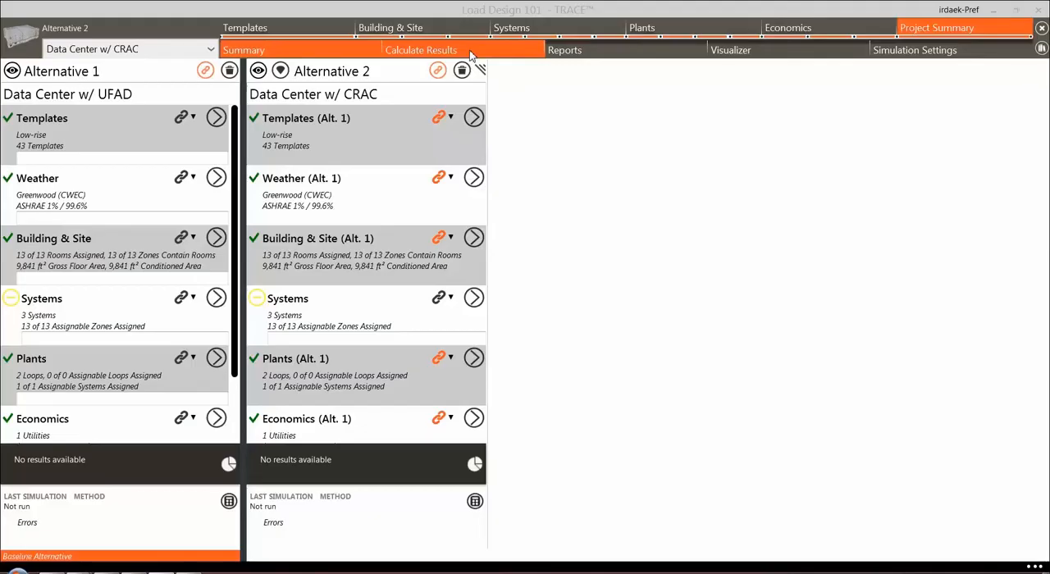
{"action": "left_click", "coordinate": [472, 55]}
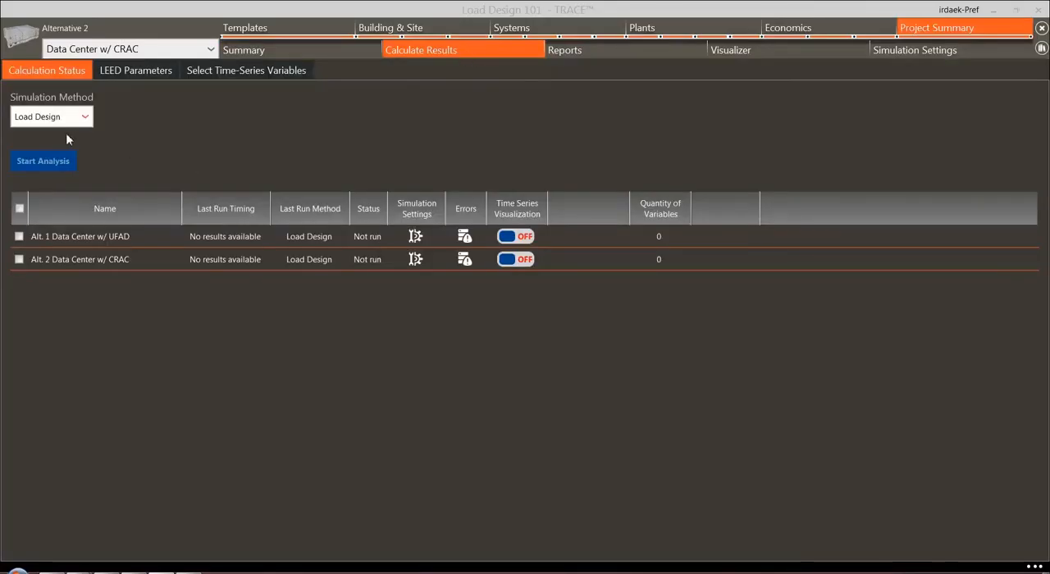
{"action": "left_click", "coordinate": [19, 236]}
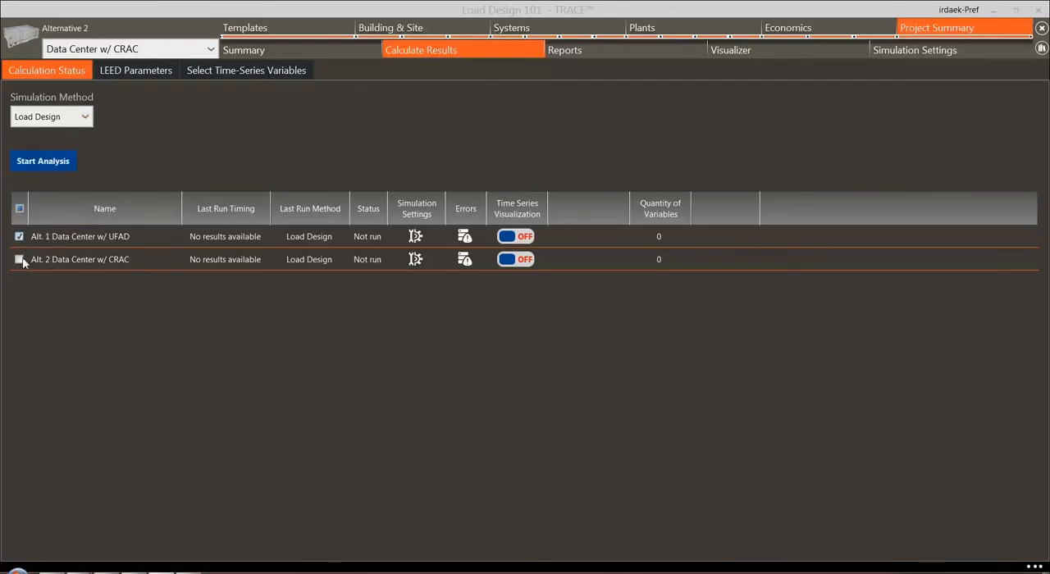
{"action": "left_click", "coordinate": [59, 164]}
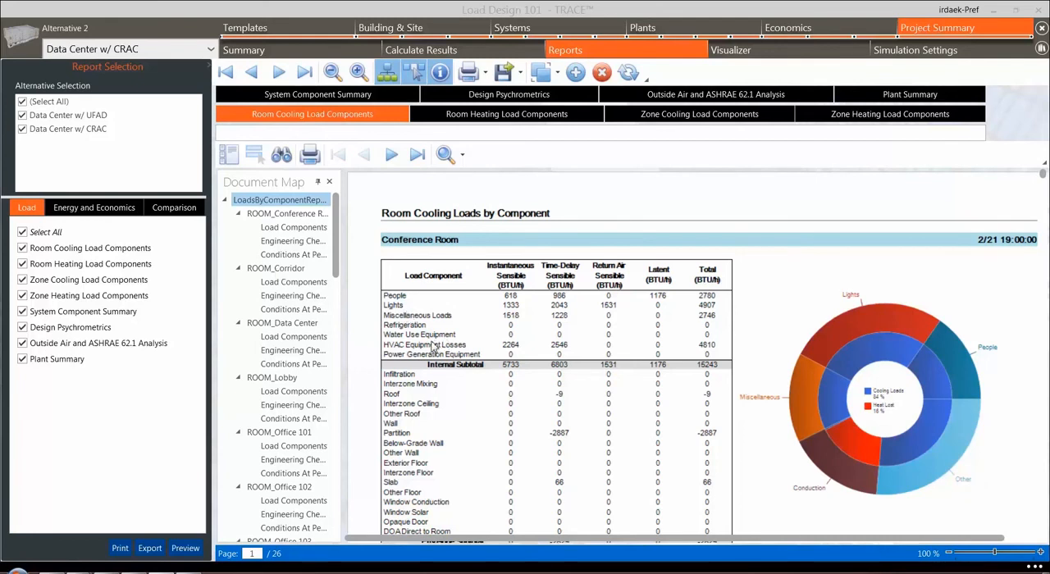
Review the room cooling and room heating load component reports, covering the Conference Room, Corridor, Data Center, Lobby and Office 101
{"action": "scroll", "coordinate": [435, 347], "scroll_direction": "down", "scroll_amount": 1}
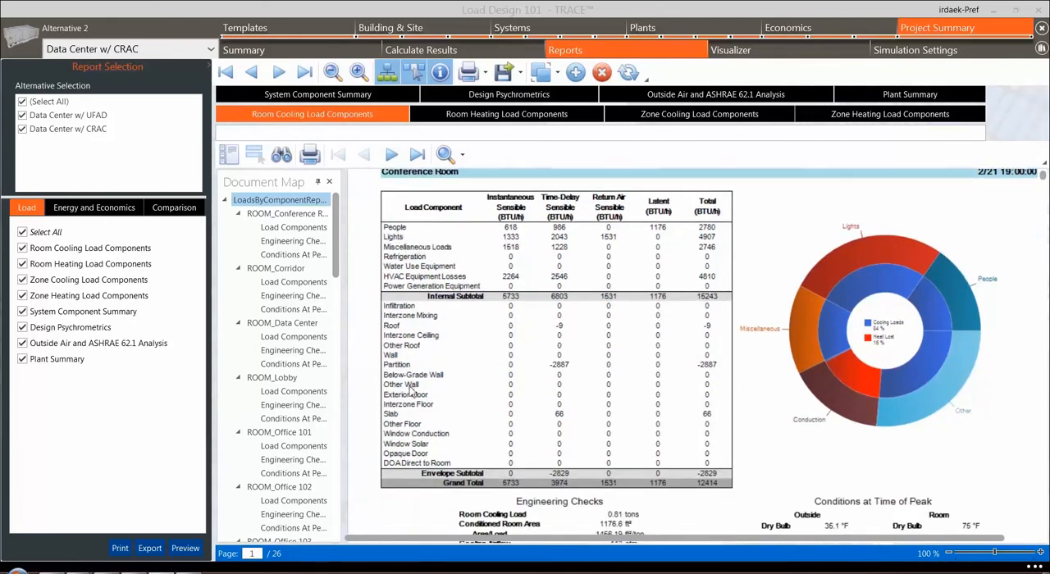
{"action": "scroll", "coordinate": [426, 398], "scroll_direction": "down", "scroll_amount": 3}
{"action": "scroll", "coordinate": [426, 397], "scroll_direction": "down", "scroll_amount": 5}
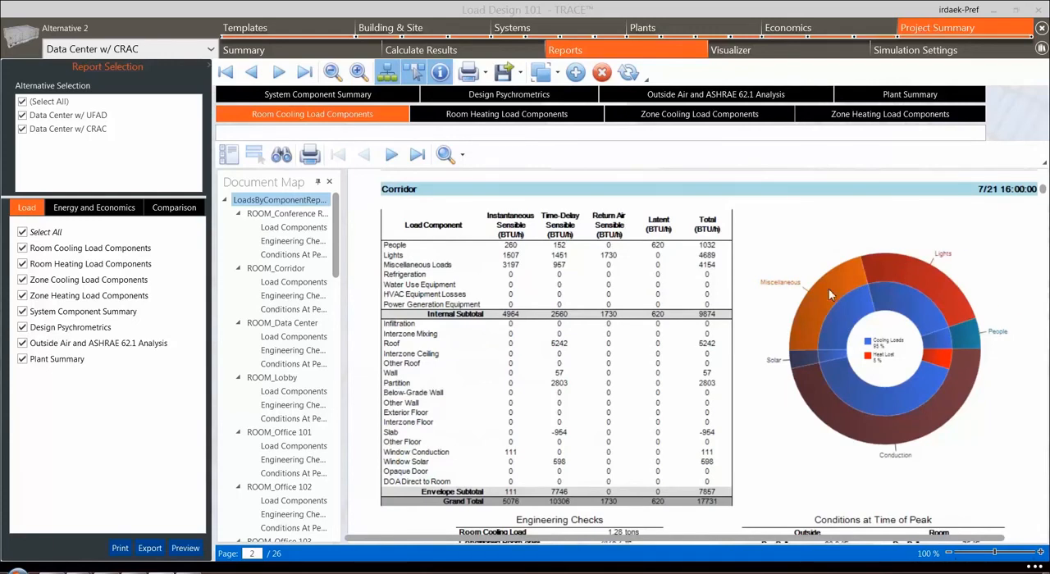
{"action": "scroll", "coordinate": [815, 307], "scroll_direction": "down", "scroll_amount": 3}
{"action": "scroll", "coordinate": [814, 307], "scroll_direction": "down", "scroll_amount": 6}
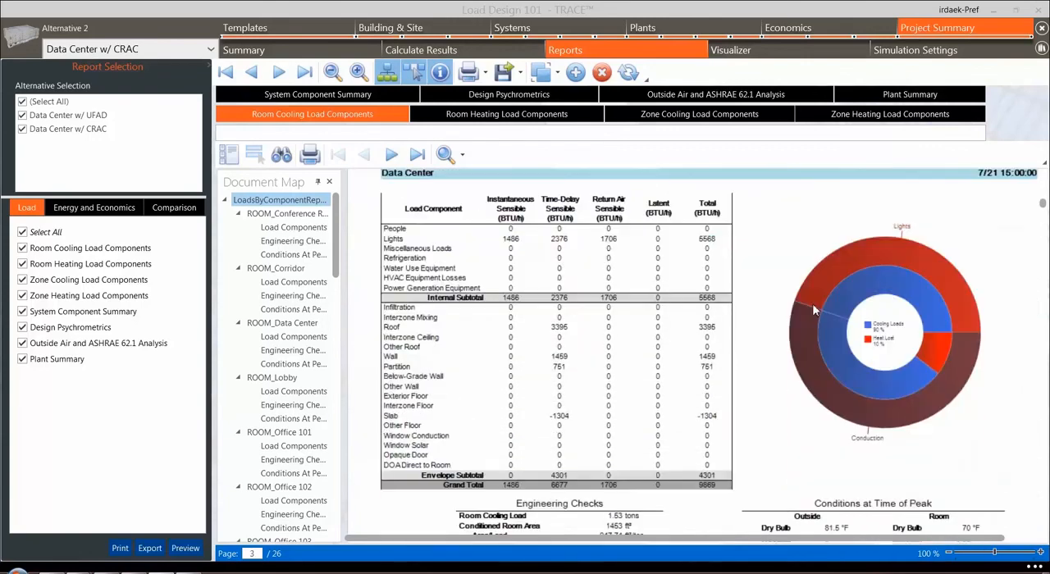
{"action": "scroll", "coordinate": [815, 309], "scroll_direction": "down", "scroll_amount": 7}
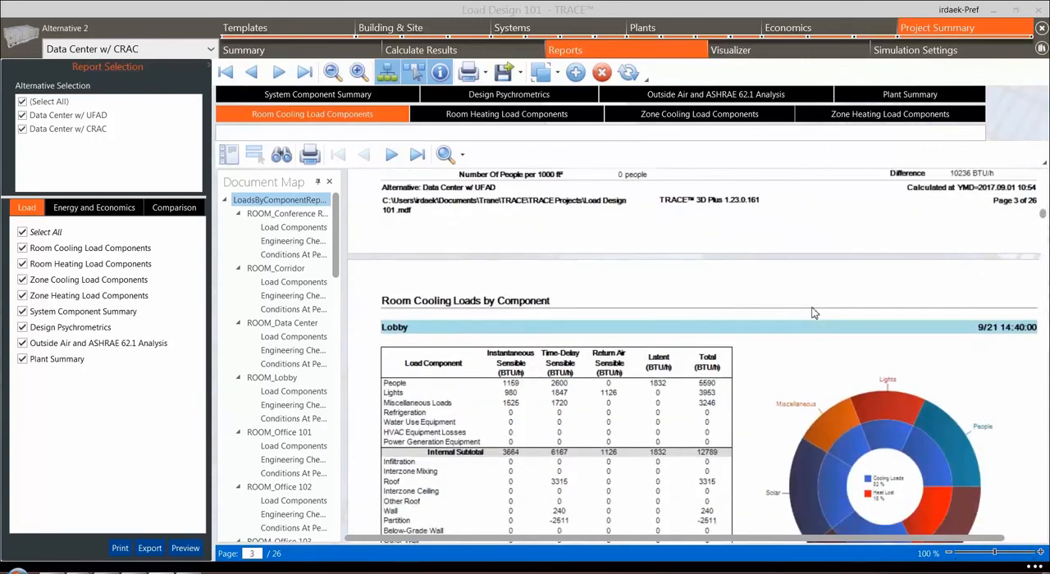
{"action": "scroll", "coordinate": [815, 313], "scroll_direction": "down", "scroll_amount": 3}
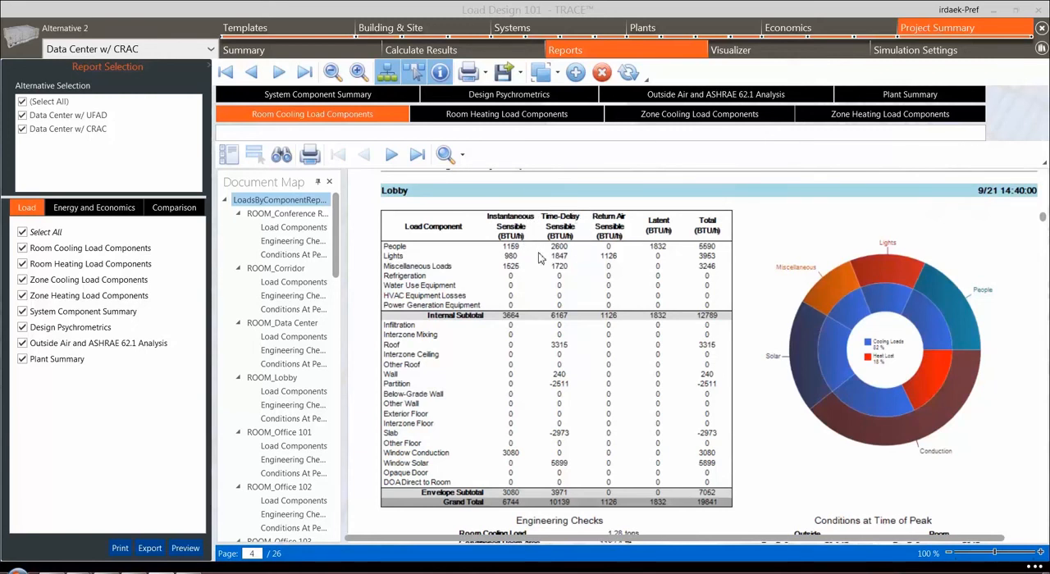
{"action": "left_click", "coordinate": [509, 117]}
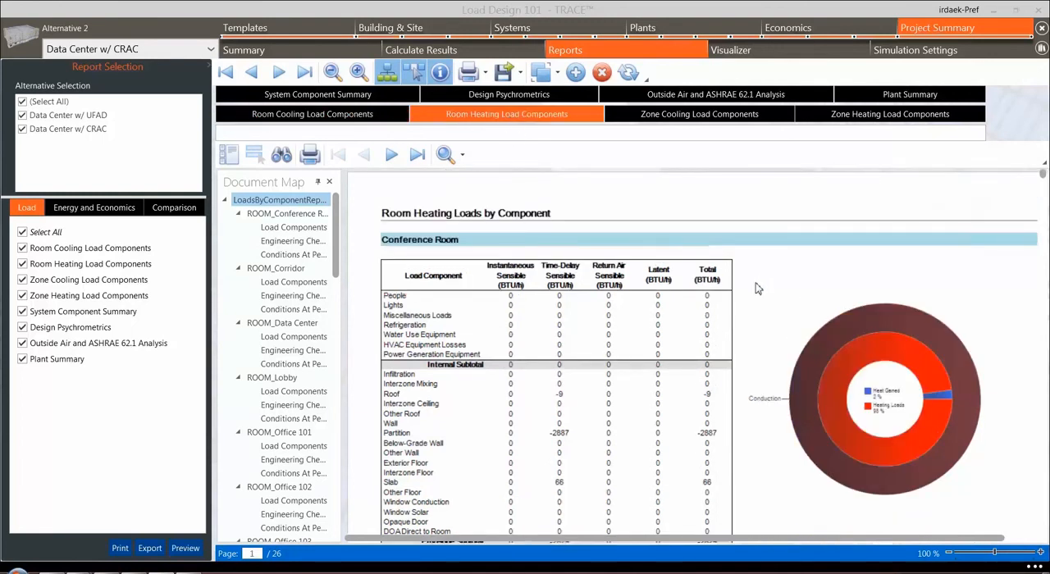
{"action": "left_click", "coordinate": [279, 269]}
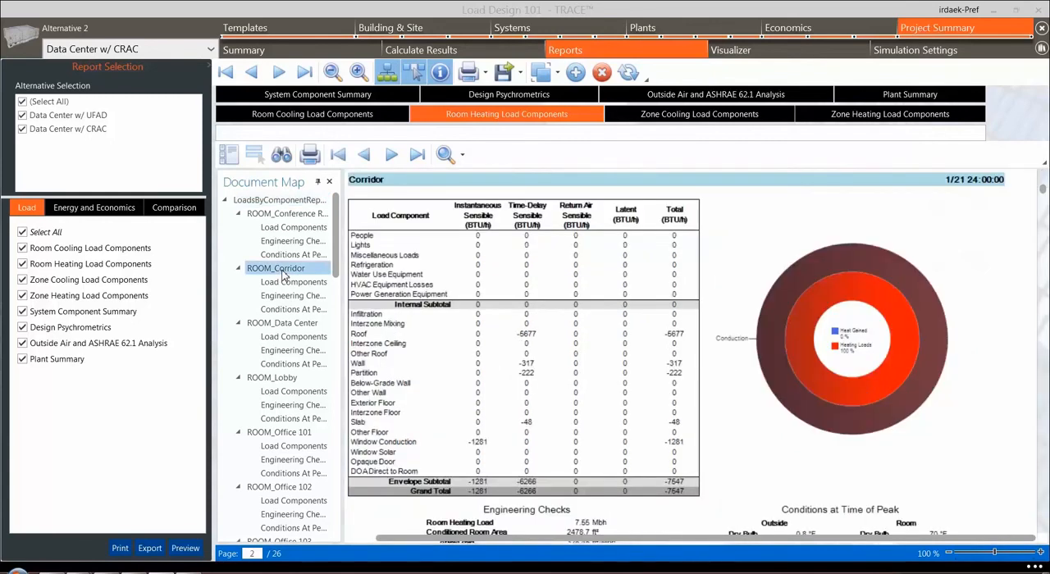
{"action": "left_click", "coordinate": [283, 324]}
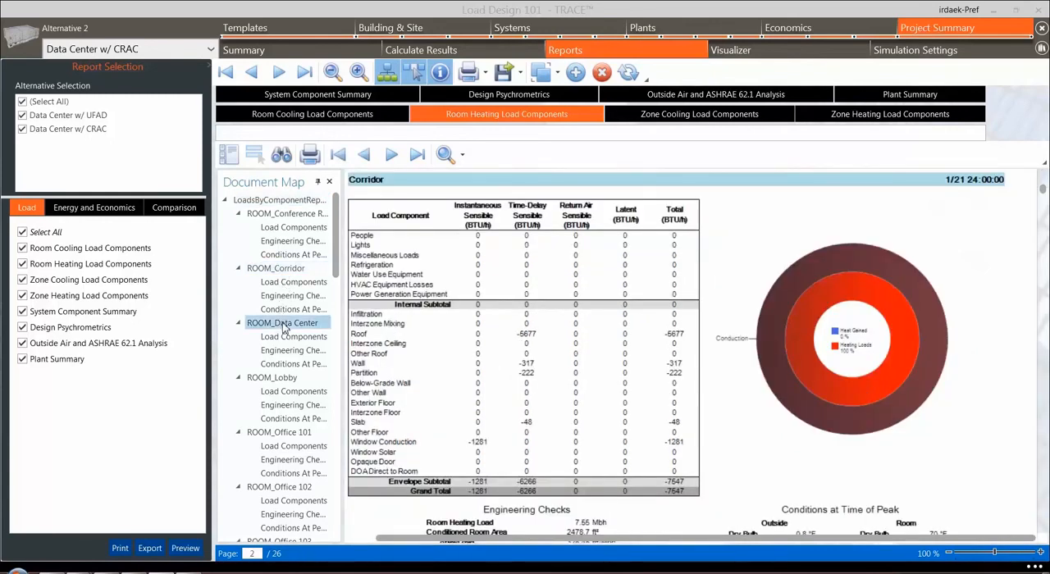
{"action": "left_click", "coordinate": [287, 382]}
{"action": "left_click", "coordinate": [296, 437]}
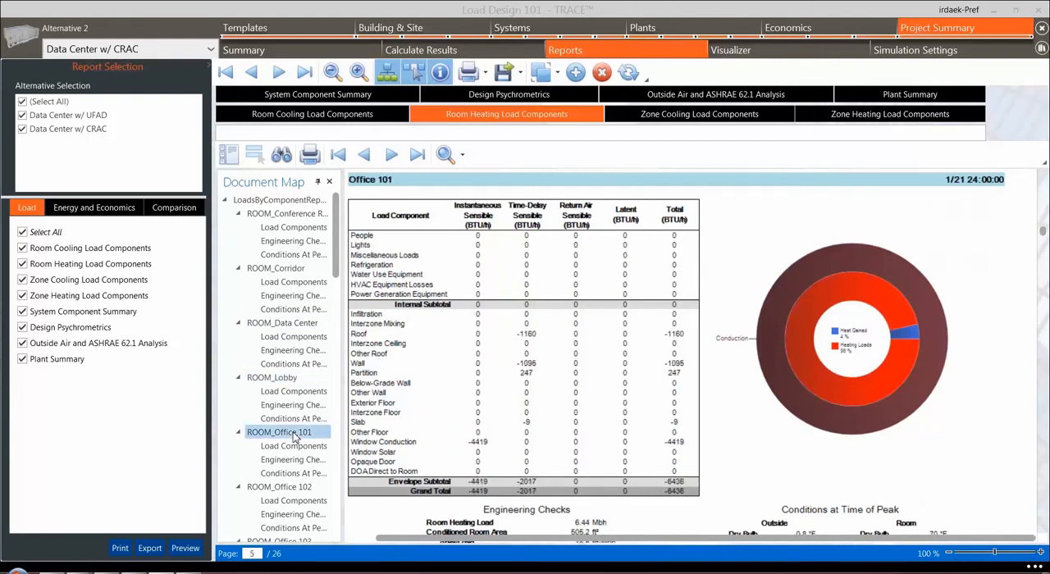
Review the zone cooling and zone heating load component reports for the Conference Room, Corridor and Data Center zones
{"action": "left_click", "coordinate": [736, 119]}
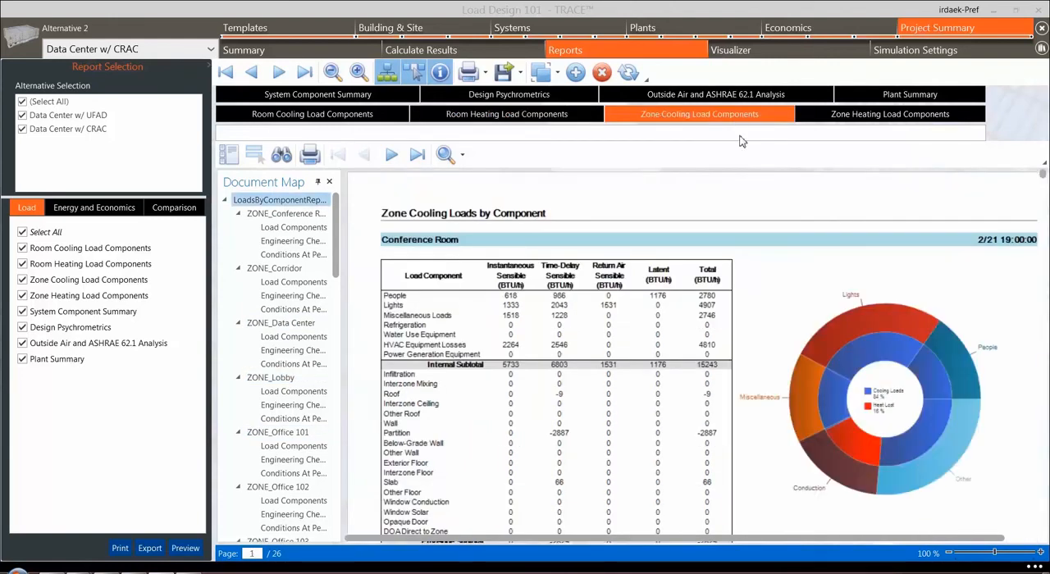
{"action": "scroll", "coordinate": [724, 281], "scroll_direction": "down", "scroll_amount": 8}
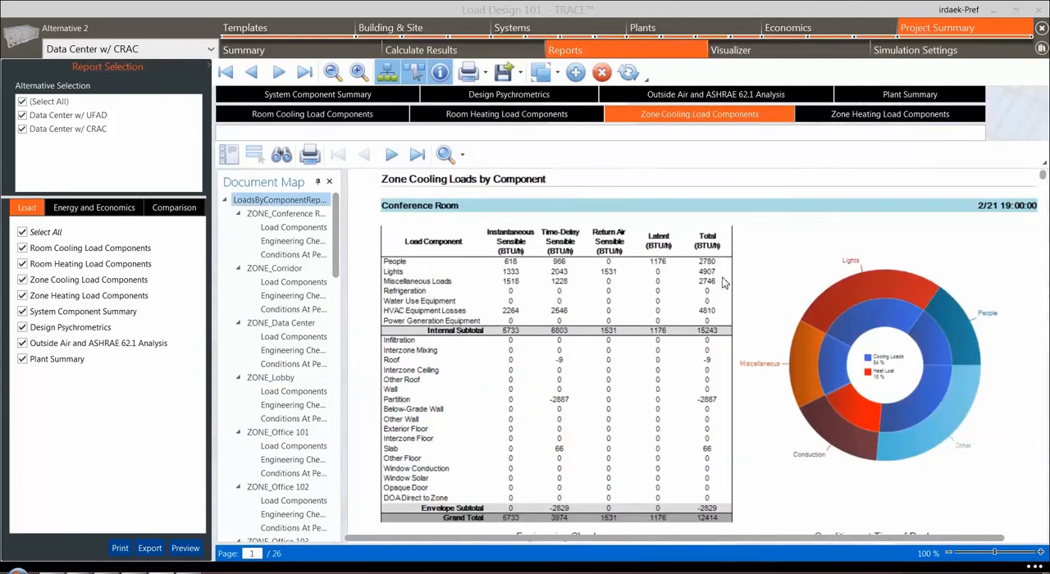
{"action": "scroll", "coordinate": [724, 281], "scroll_direction": "down", "scroll_amount": 10}
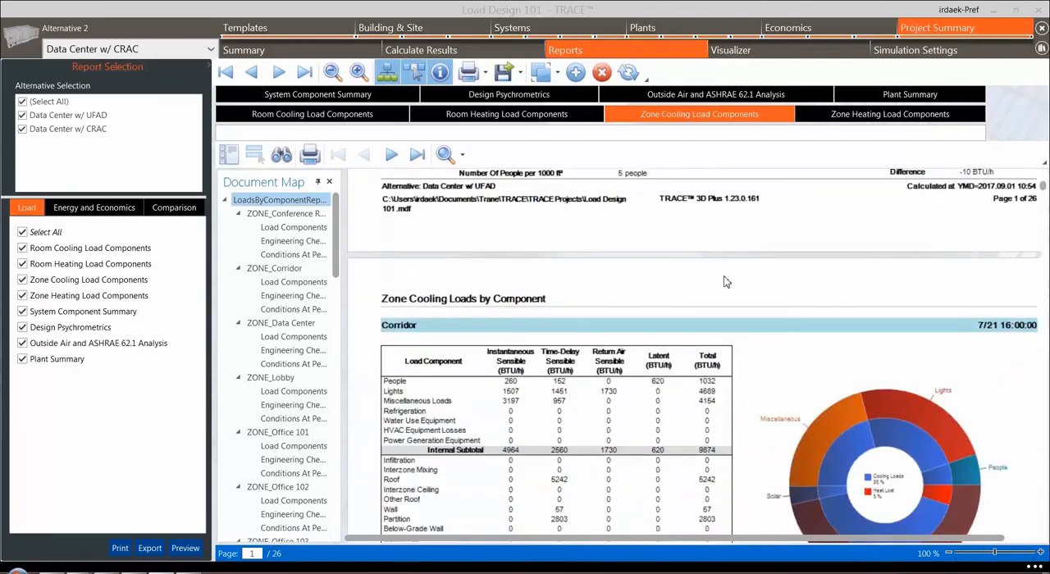
{"action": "scroll", "coordinate": [724, 281], "scroll_direction": "down", "scroll_amount": 10}
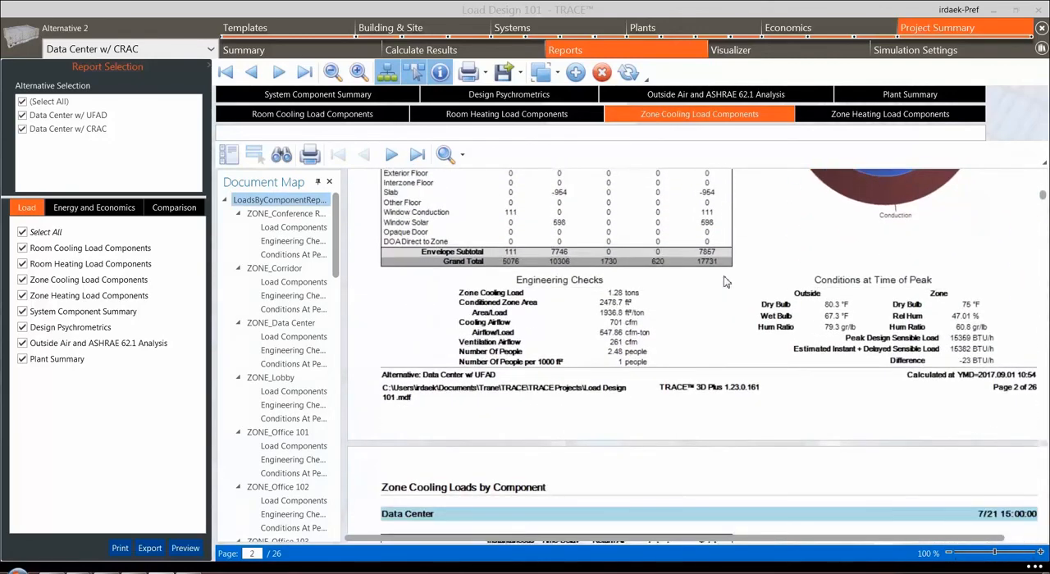
{"action": "scroll", "coordinate": [725, 282], "scroll_direction": "down", "scroll_amount": 5}
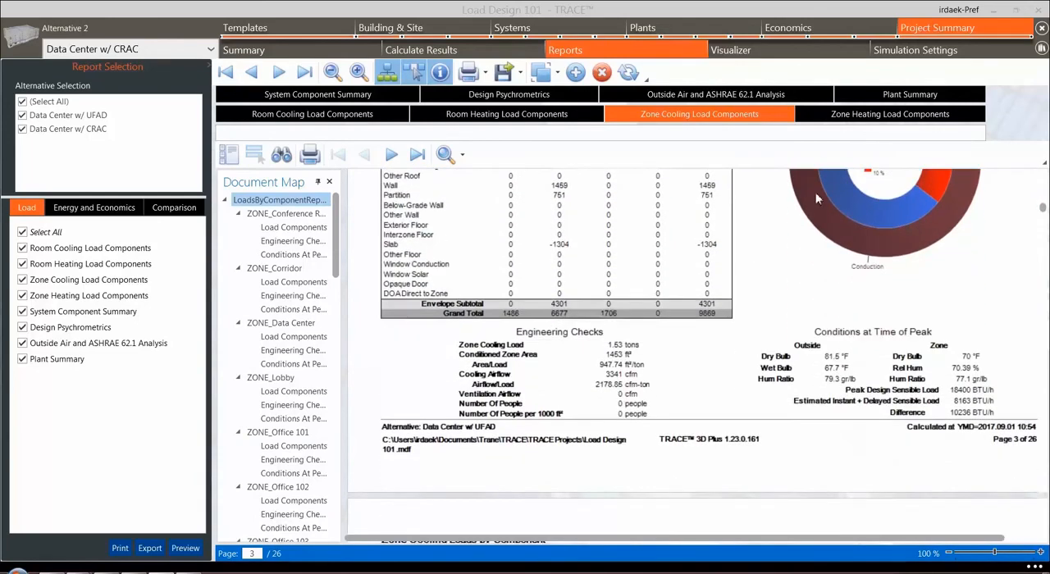
{"action": "left_click", "coordinate": [870, 117]}
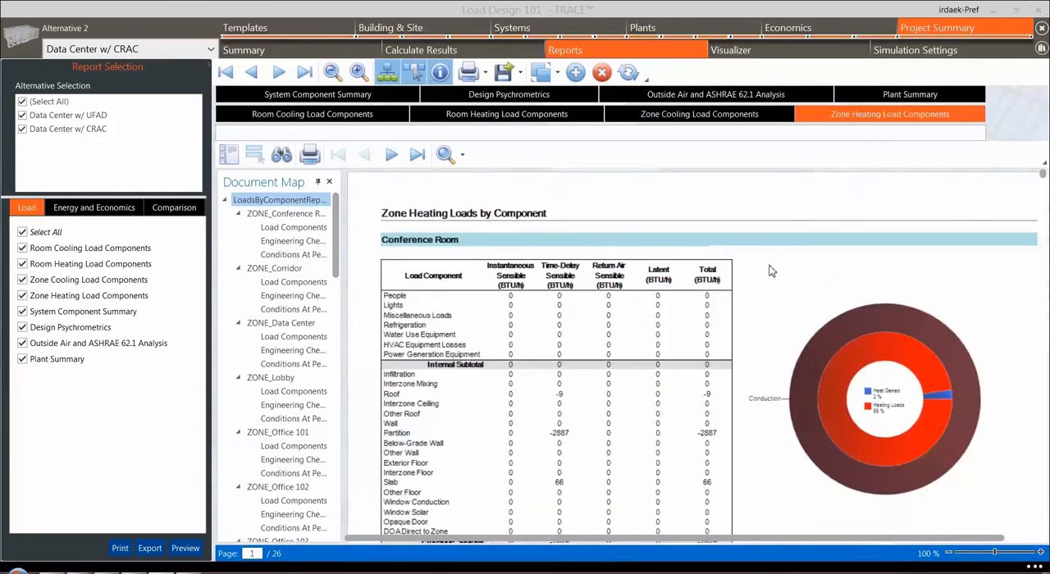
{"action": "scroll", "coordinate": [771, 272], "scroll_direction": "down", "scroll_amount": 8}
{"action": "scroll", "coordinate": [769, 272], "scroll_direction": "down", "scroll_amount": 10}
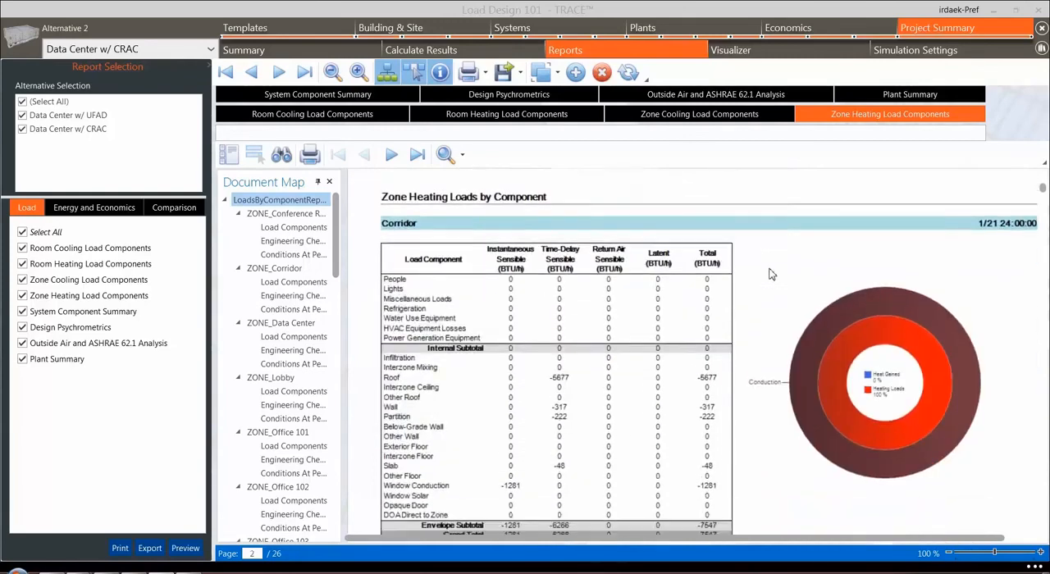
{"action": "scroll", "coordinate": [769, 275], "scroll_direction": "down", "scroll_amount": 10}
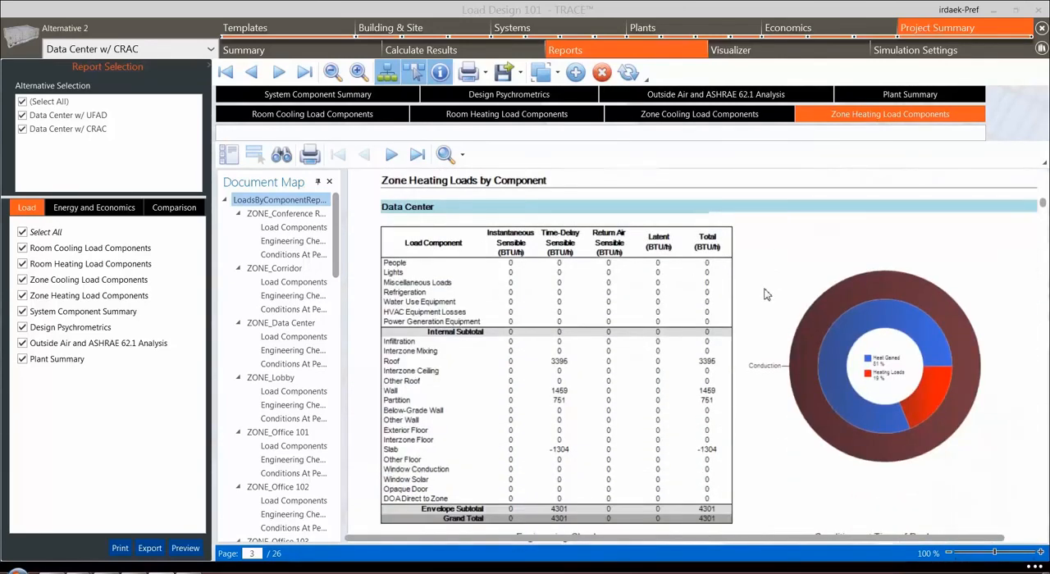
Review the System Component Summary report for the UFAD alternative, covering coils, load/airflows and fans of the Data Center and Offices systems
{"action": "left_click", "coordinate": [316, 96]}
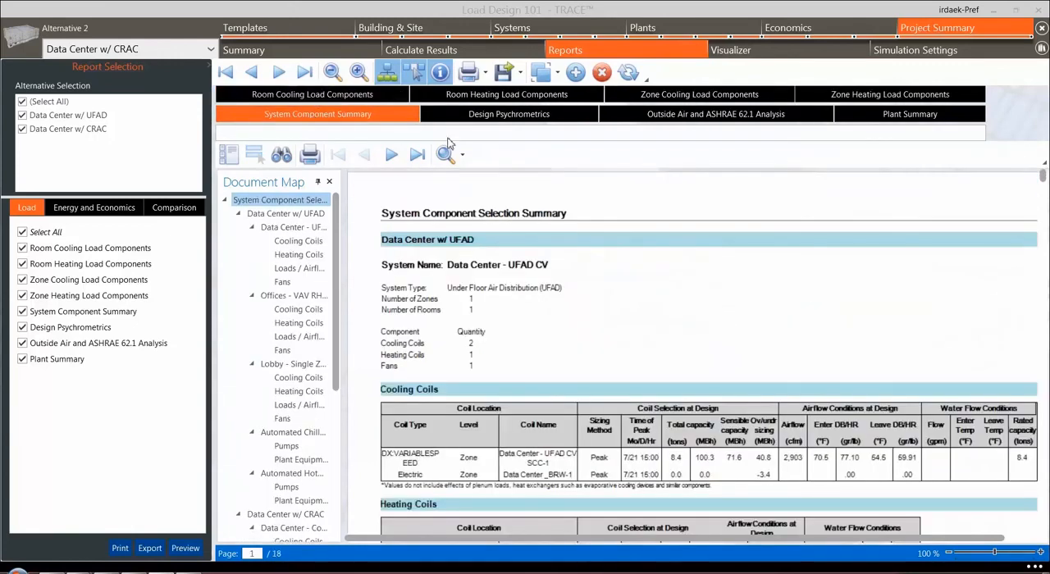
{"action": "scroll", "coordinate": [641, 276], "scroll_direction": "down", "scroll_amount": 2}
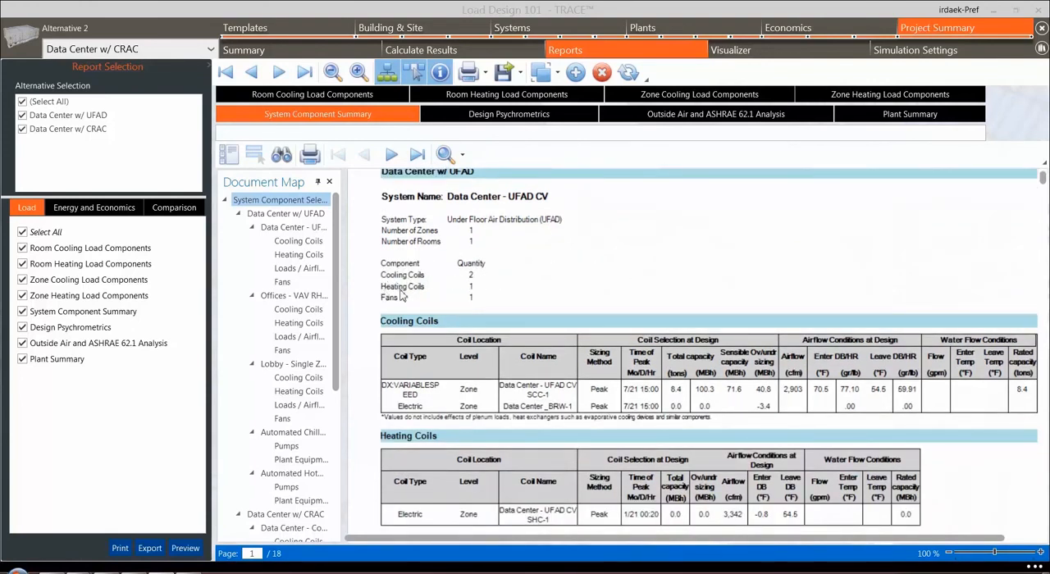
{"action": "scroll", "coordinate": [557, 295], "scroll_direction": "down", "scroll_amount": 2}
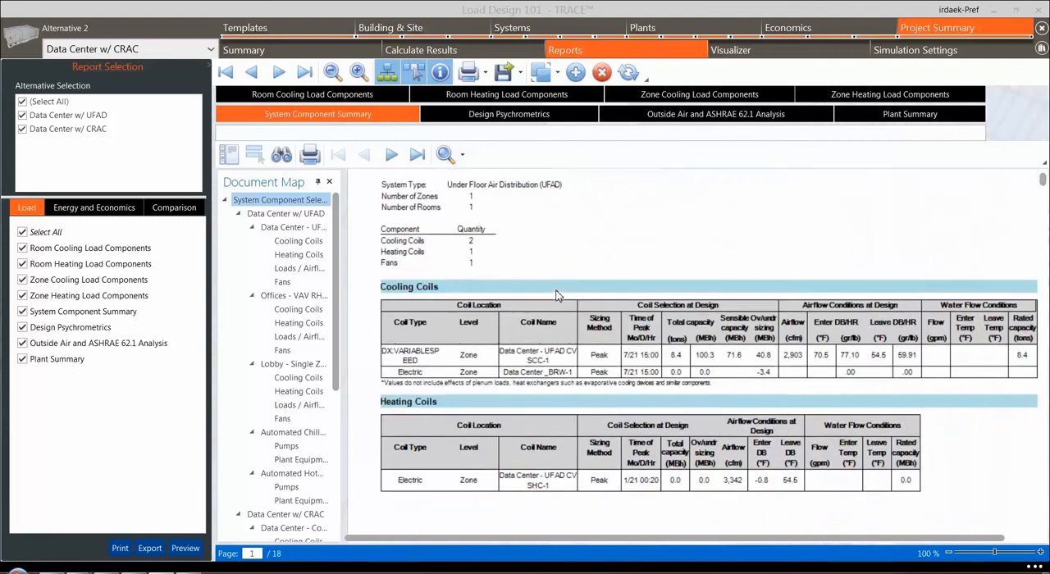
{"action": "scroll", "coordinate": [558, 295], "scroll_direction": "down", "scroll_amount": 12}
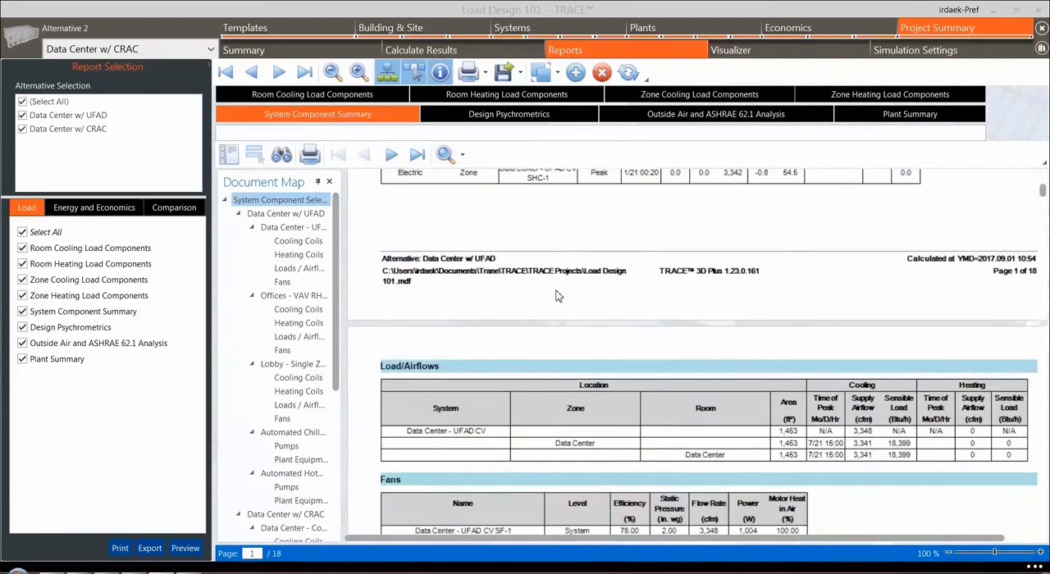
{"action": "scroll", "coordinate": [557, 296], "scroll_direction": "down", "scroll_amount": 14}
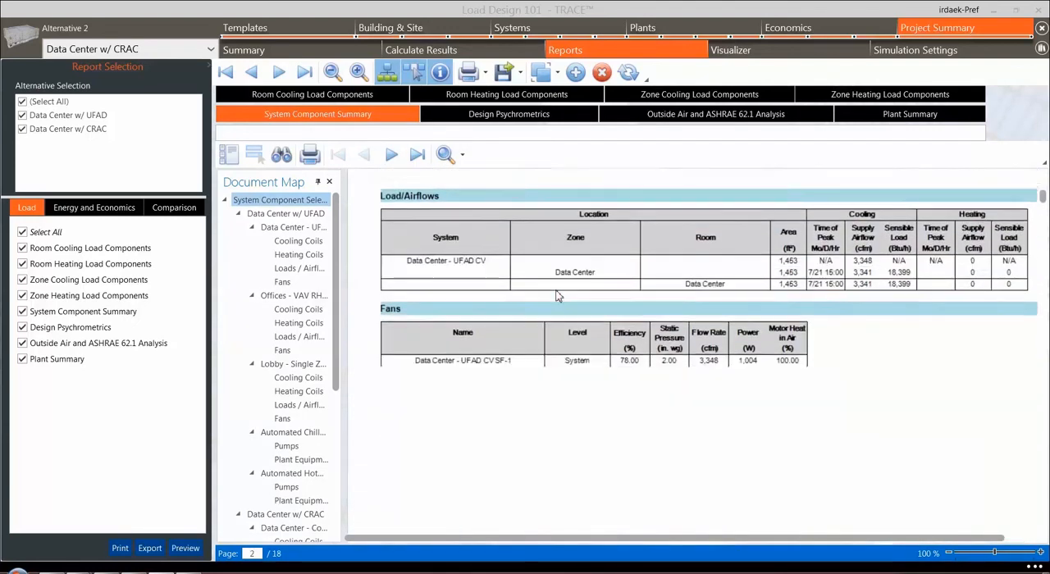
{"action": "scroll", "coordinate": [557, 295], "scroll_direction": "down", "scroll_amount": 6}
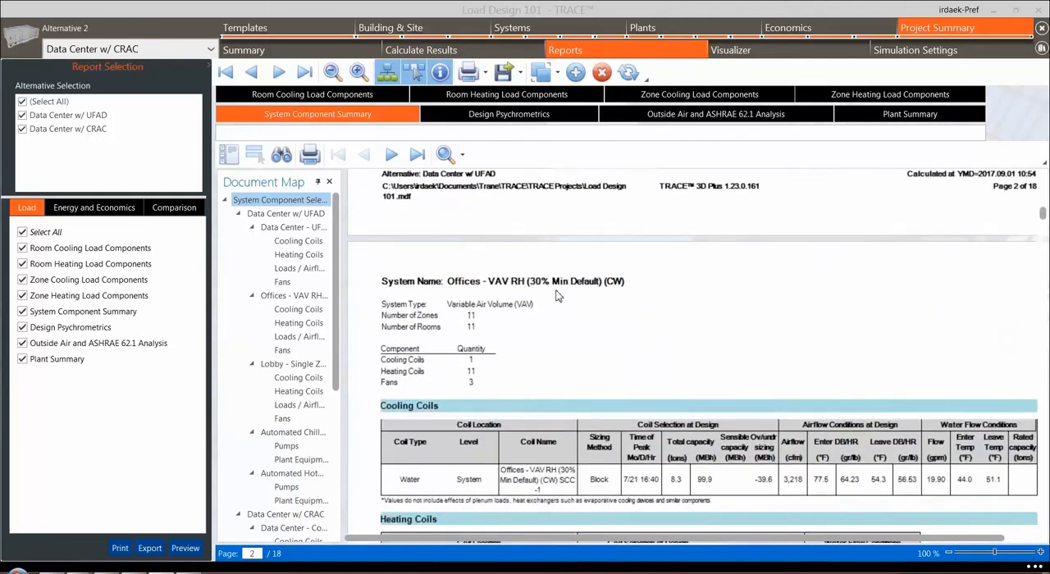
{"action": "scroll", "coordinate": [557, 295], "scroll_direction": "down", "scroll_amount": 6}
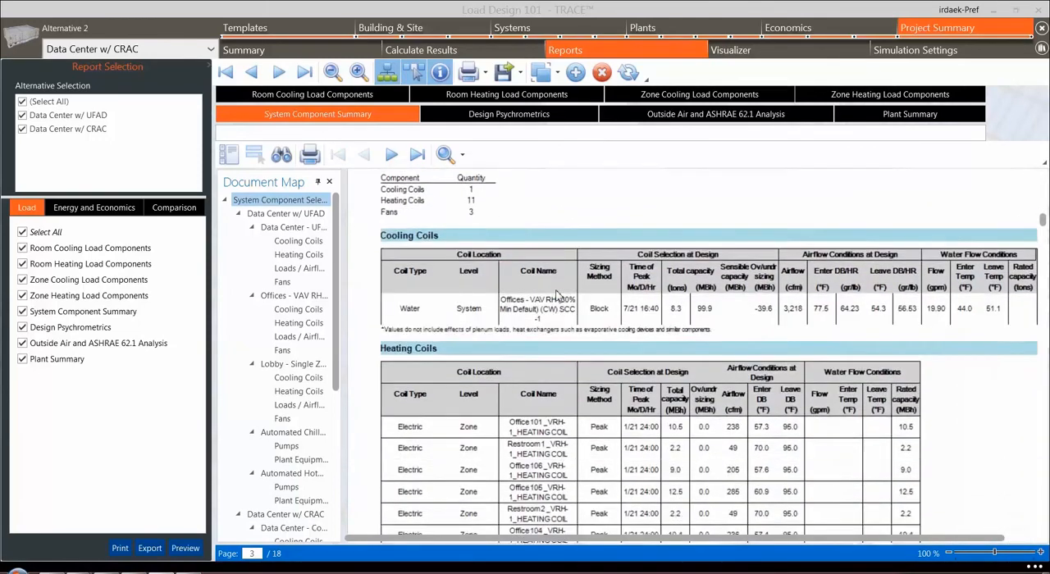
{"action": "scroll", "coordinate": [557, 296], "scroll_direction": "down", "scroll_amount": 11}
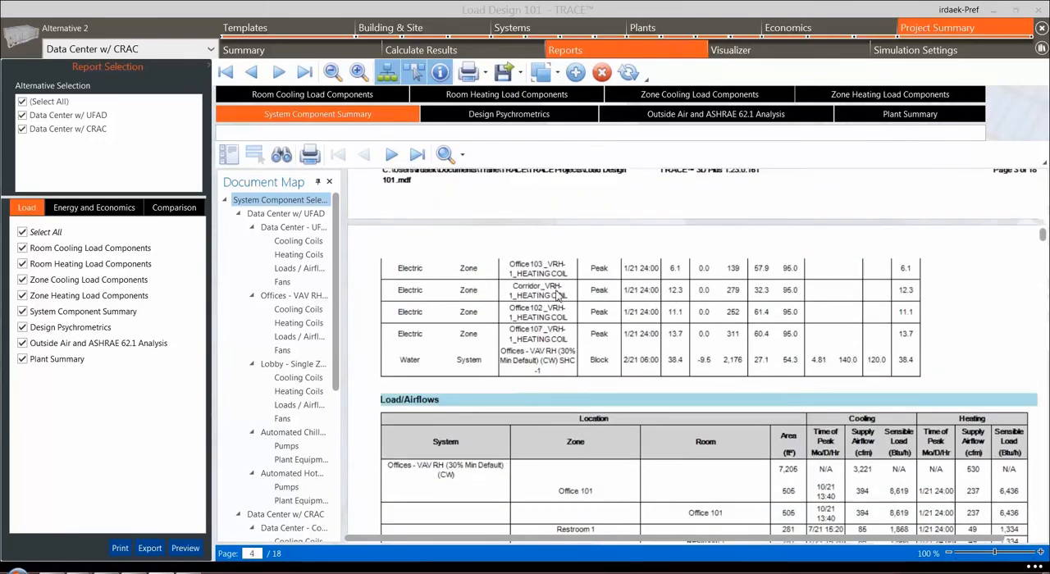
{"action": "scroll", "coordinate": [557, 295], "scroll_direction": "down", "scroll_amount": 3}
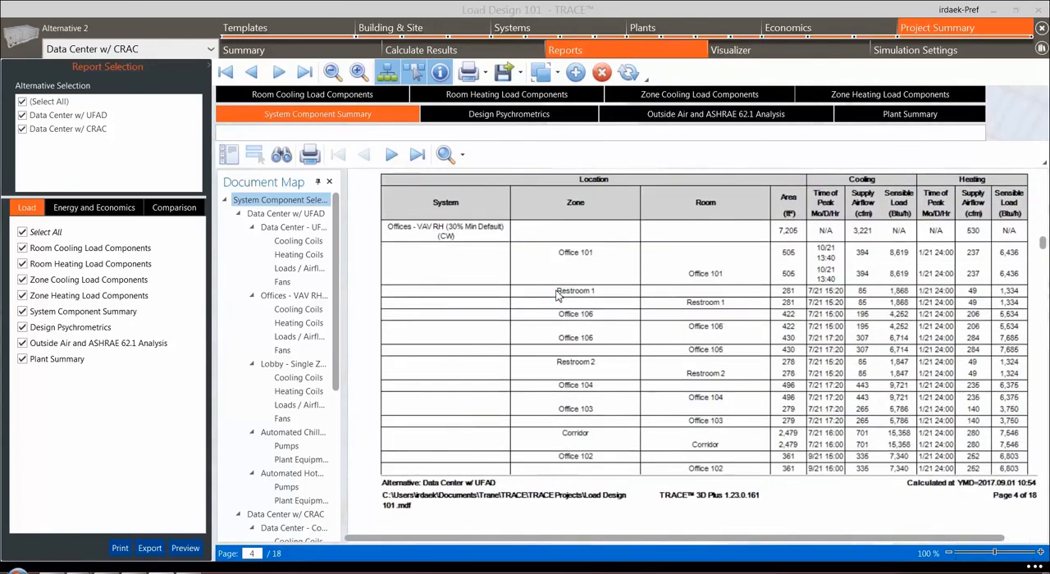
{"action": "scroll", "coordinate": [558, 295], "scroll_direction": "down", "scroll_amount": 14}
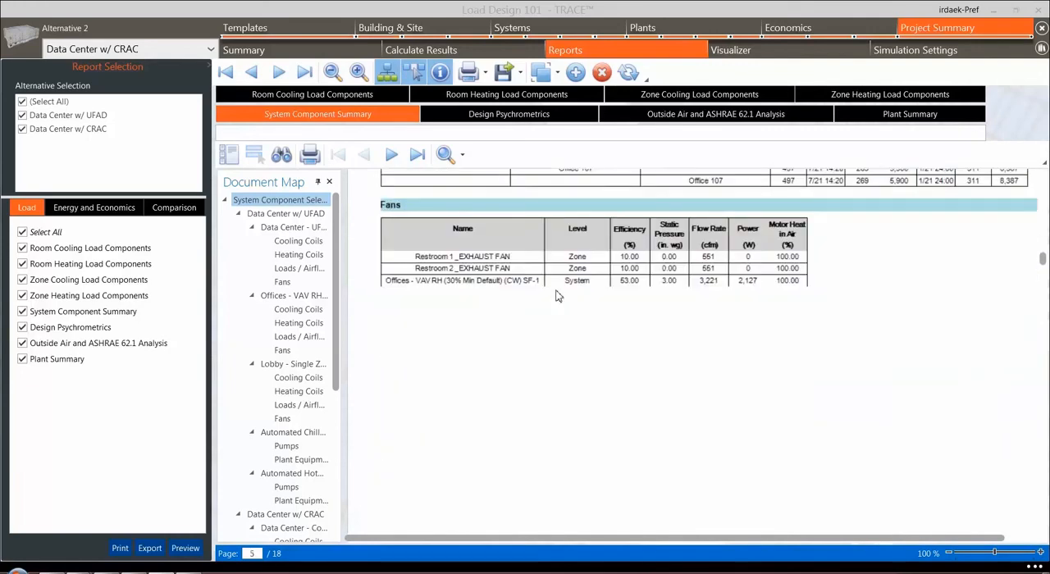
{"action": "scroll", "coordinate": [557, 295], "scroll_direction": "down", "scroll_amount": 8}
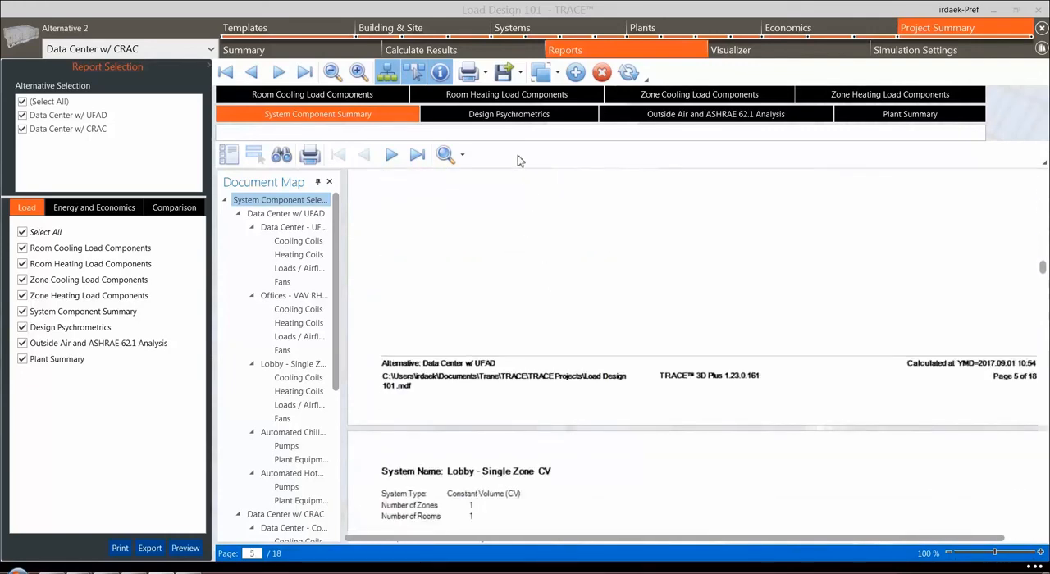
Review the psychrometric state points of the Data Center, Lobby and Offices cooling coils in the Design Psychrometrics report
{"action": "left_click", "coordinate": [512, 113]}
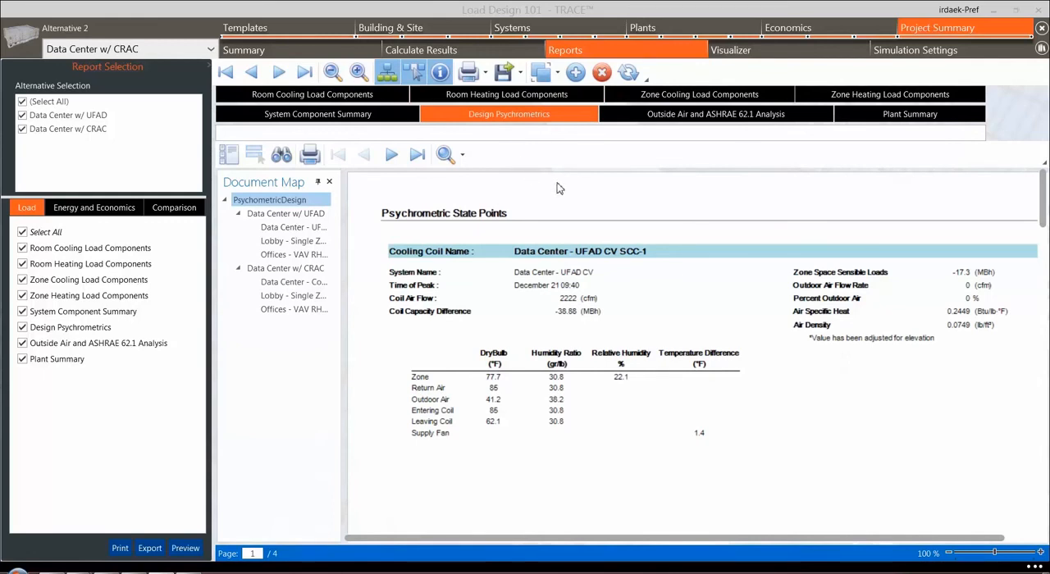
{"action": "scroll", "coordinate": [557, 189], "scroll_direction": "down", "scroll_amount": 10}
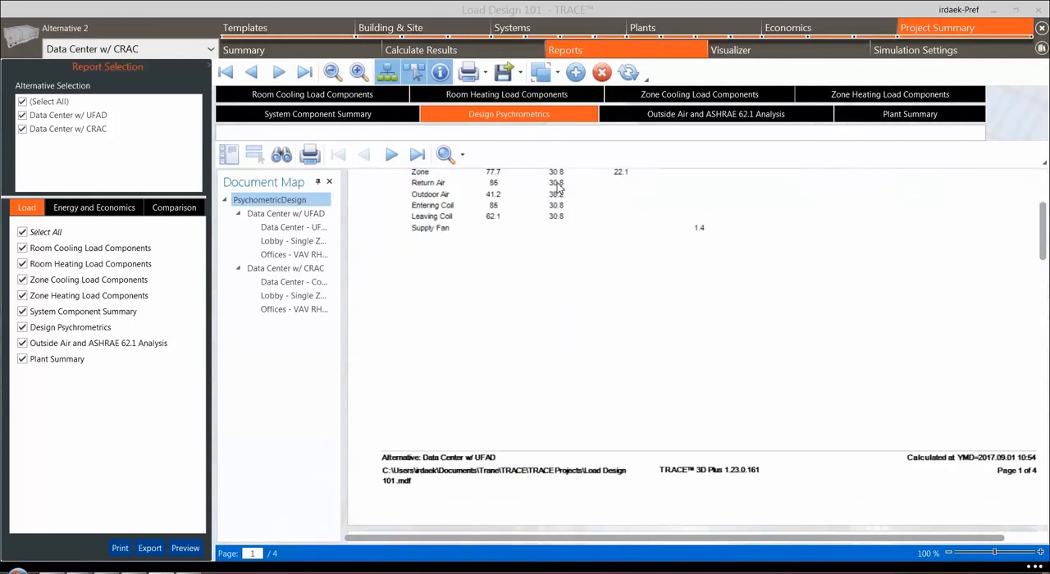
{"action": "scroll", "coordinate": [557, 189], "scroll_direction": "down", "scroll_amount": 5}
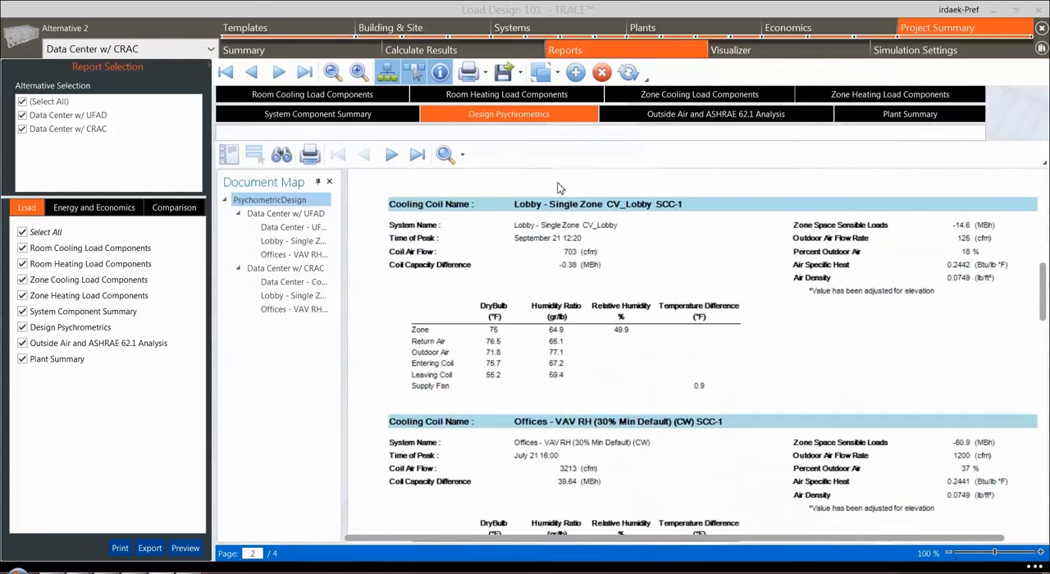
Review the Outside Air and ASHRAE 62.1 Analysis report, from system ventilation requirements through the sum of outdoor air calculations
{"action": "left_click", "coordinate": [709, 117]}
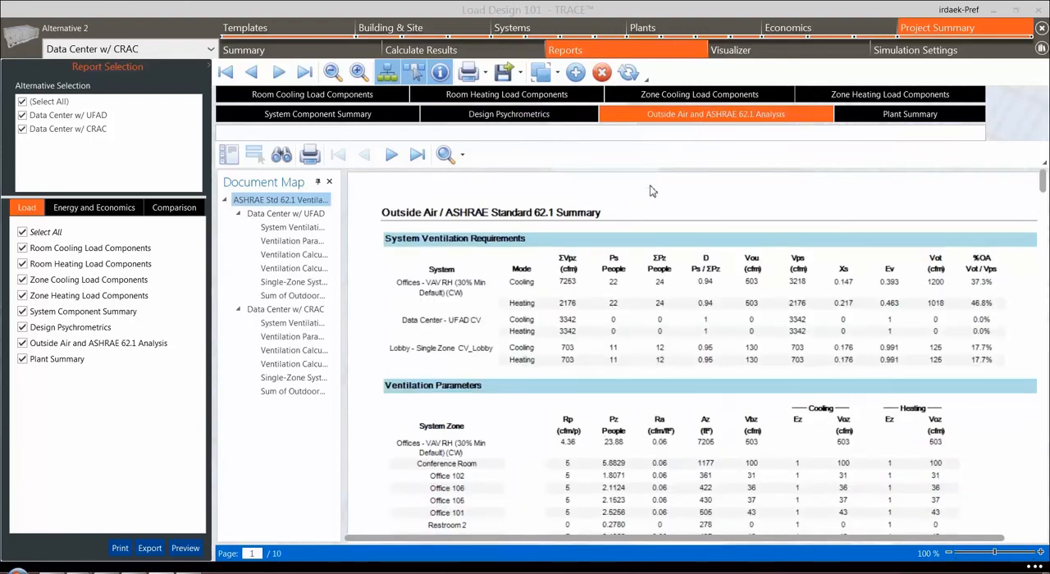
{"action": "scroll", "coordinate": [649, 190], "scroll_direction": "down", "scroll_amount": 5}
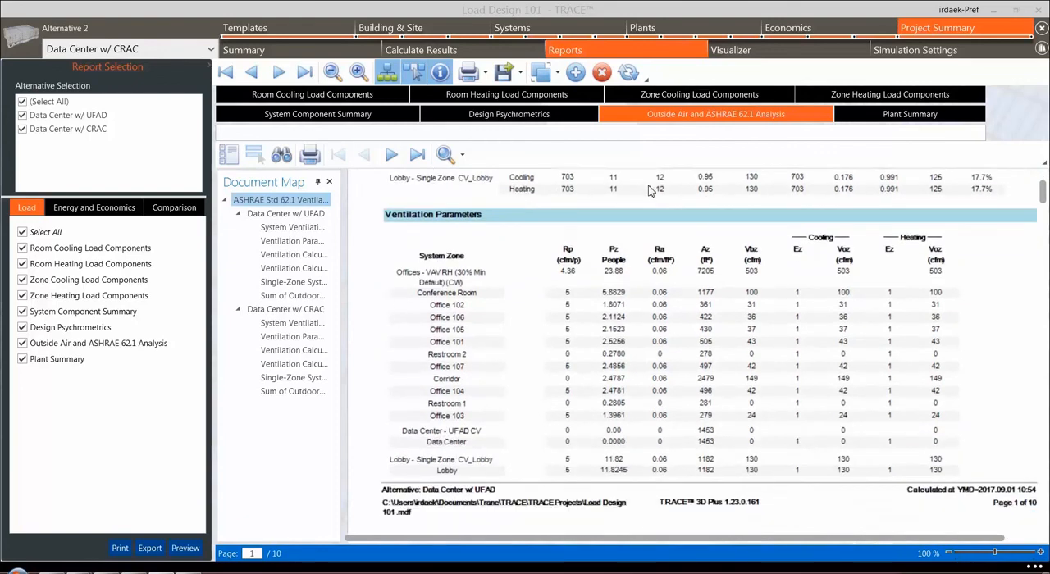
{"action": "scroll", "coordinate": [649, 190], "scroll_direction": "down", "scroll_amount": 8}
{"action": "scroll", "coordinate": [650, 191], "scroll_direction": "down", "scroll_amount": 5}
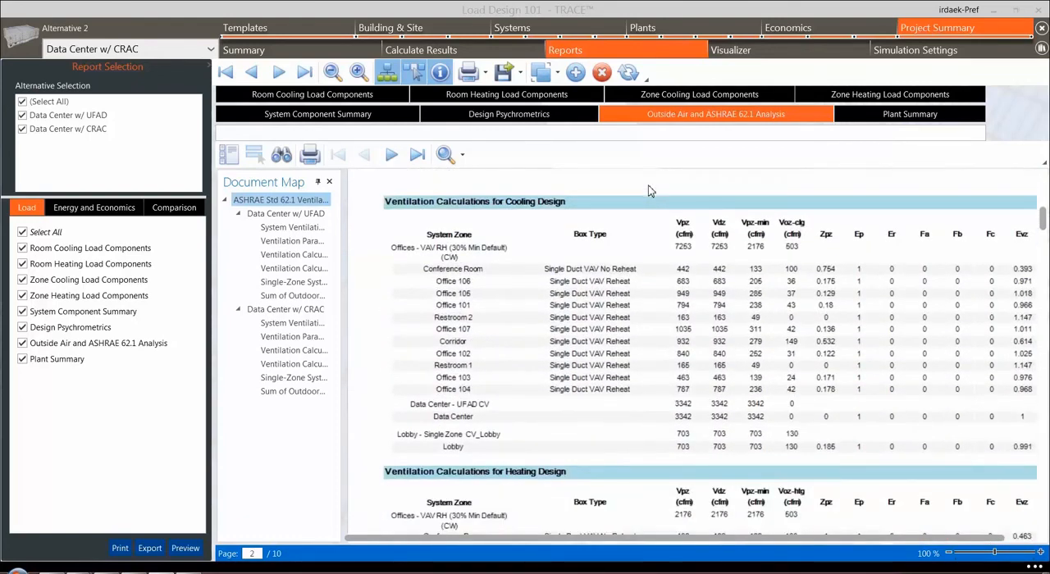
{"action": "scroll", "coordinate": [648, 191], "scroll_direction": "down", "scroll_amount": 5}
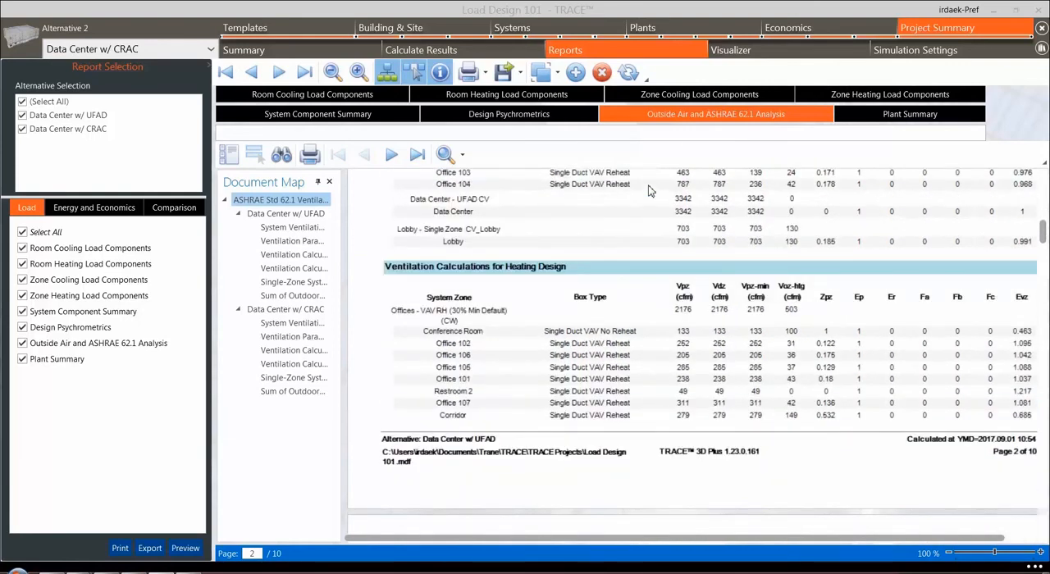
{"action": "scroll", "coordinate": [650, 191], "scroll_direction": "down", "scroll_amount": 5}
{"action": "scroll", "coordinate": [649, 191], "scroll_direction": "down", "scroll_amount": 15}
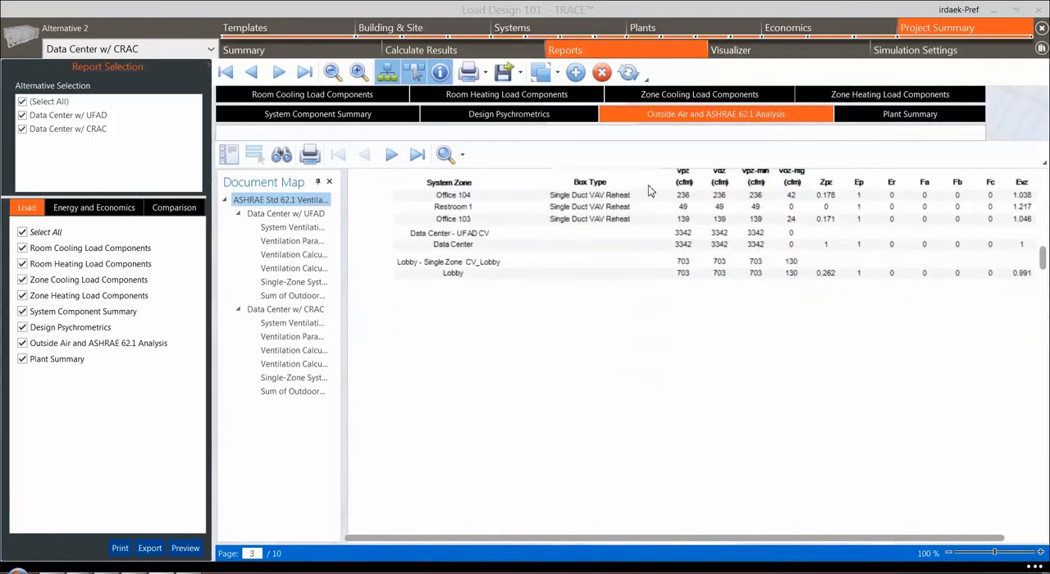
{"action": "scroll", "coordinate": [648, 192], "scroll_direction": "down", "scroll_amount": 10}
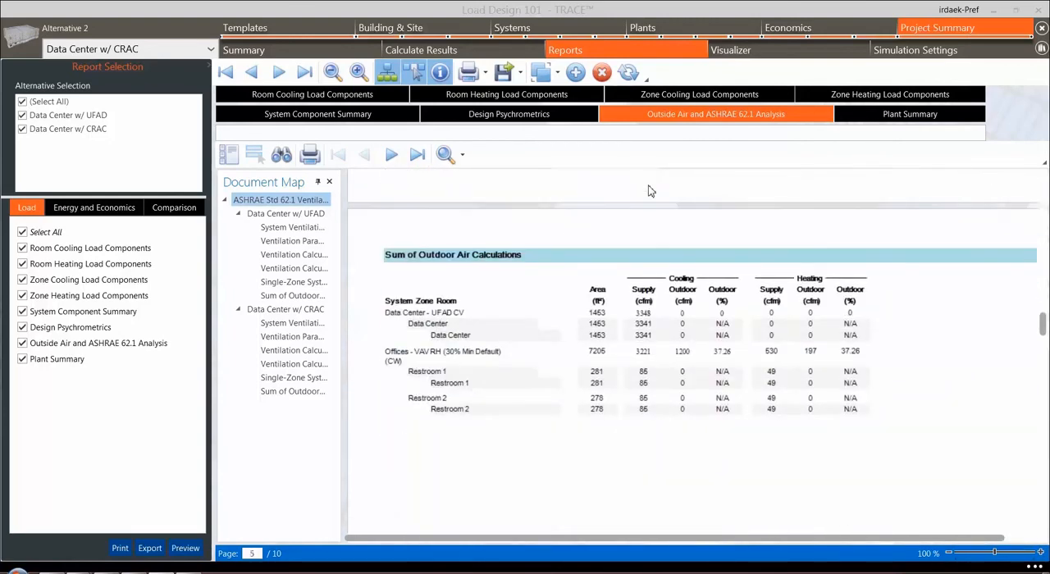
Review the cooling, heating and variable refrigerant flow sections of the Plant Summary report
{"action": "left_click", "coordinate": [886, 120]}
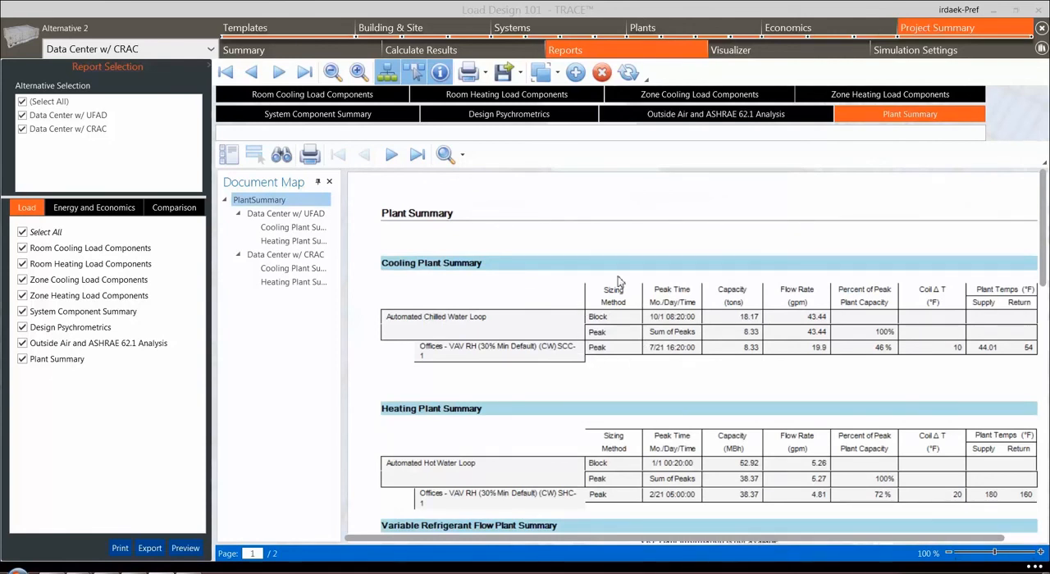
{"action": "scroll", "coordinate": [635, 362], "scroll_direction": "down", "scroll_amount": 3}
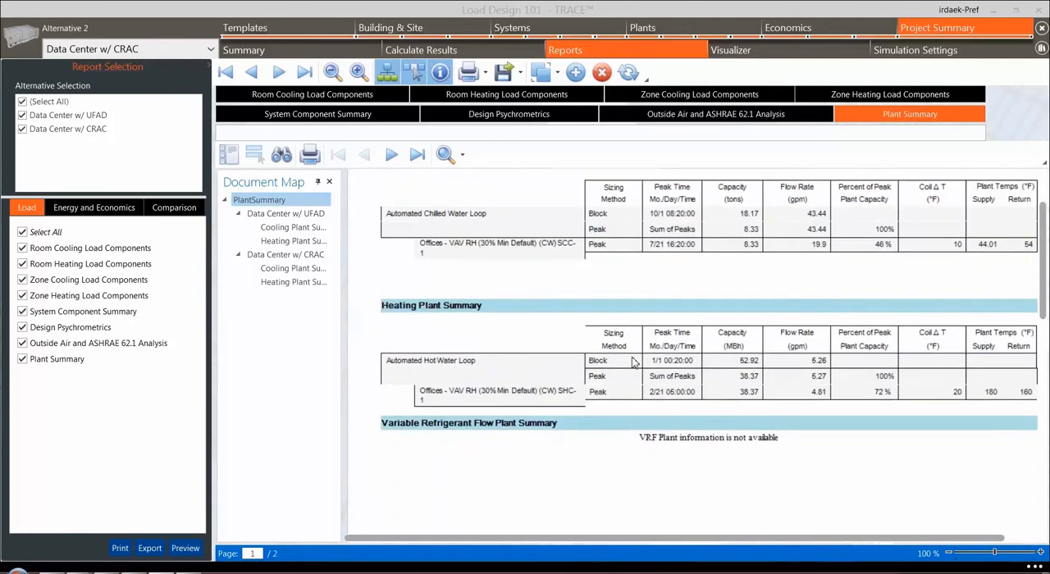
{"action": "scroll", "coordinate": [635, 362], "scroll_direction": "down", "scroll_amount": 7}
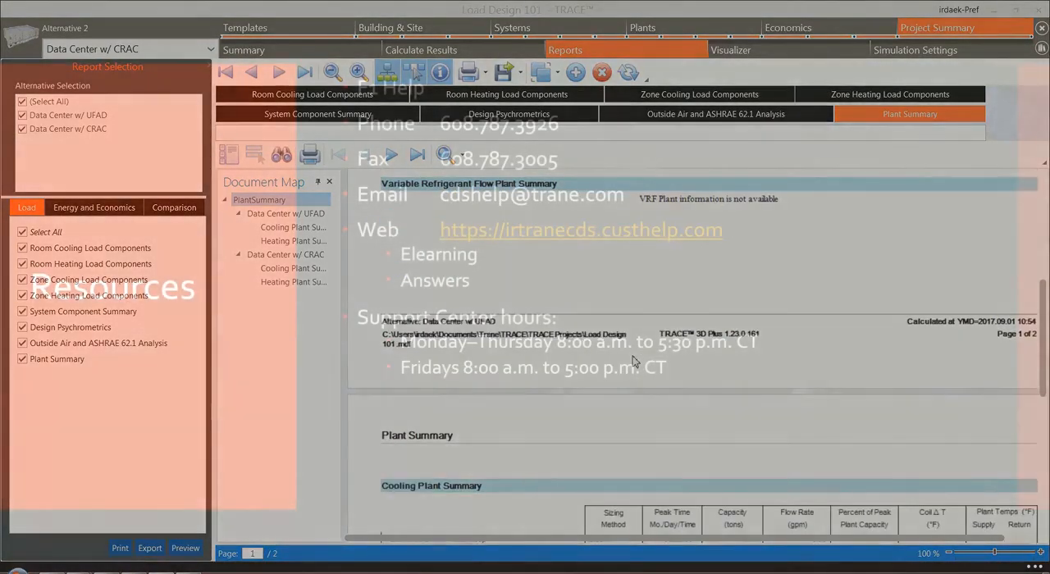